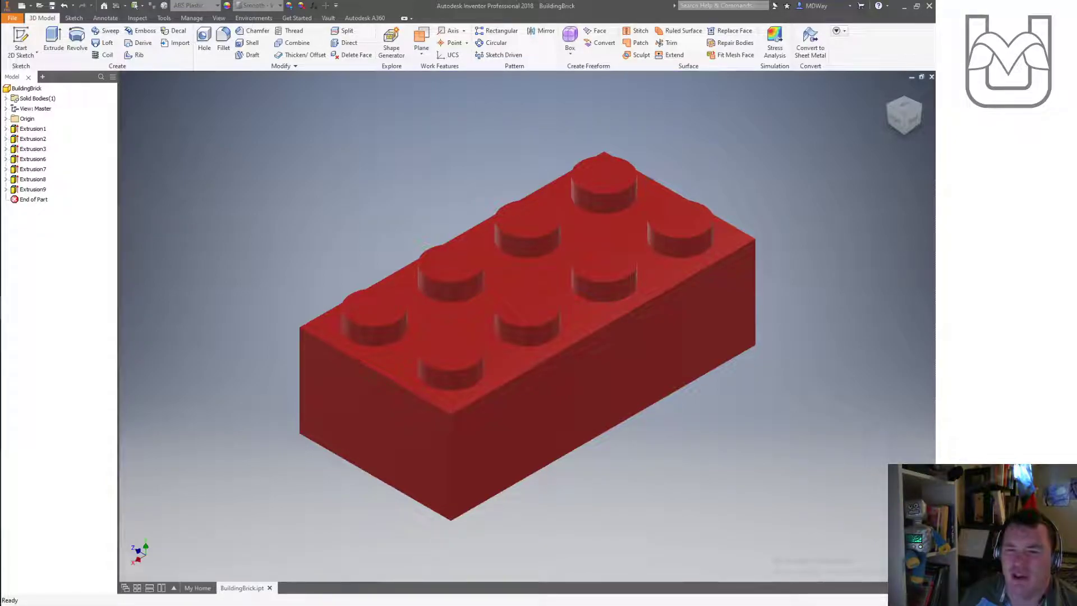
Step: Set the brick's visual style to Shaded with Edges
mouse_move(903, 115)
left_mouse_down()
mouse_move(882, 121)
mouse_move(886, 107)
mouse_move(880, 126)
left_mouse_up()
key("F6")
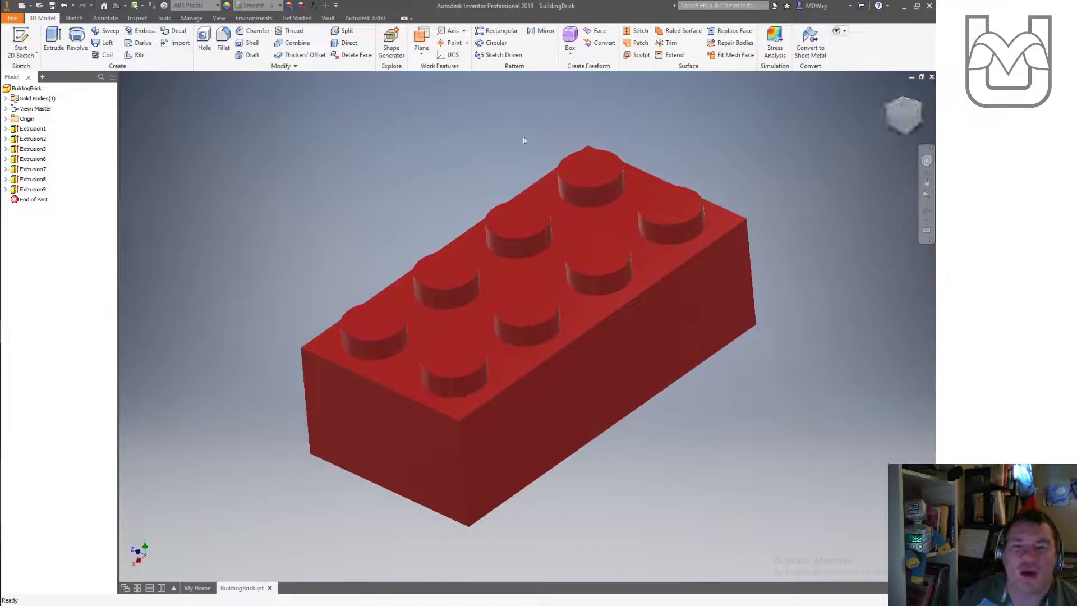
left_click(219, 18)
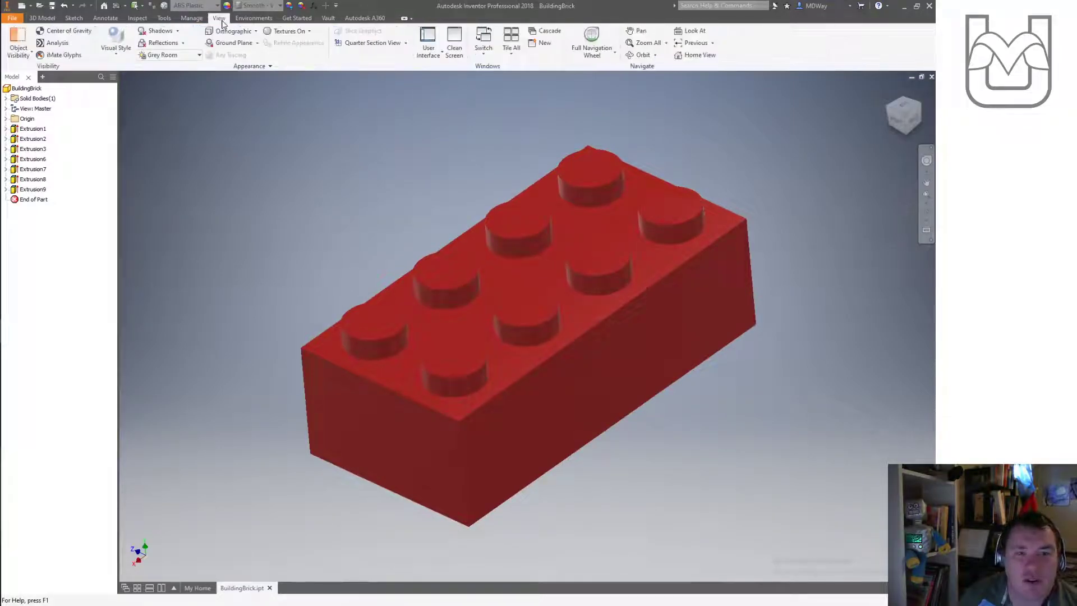
left_click(116, 44)
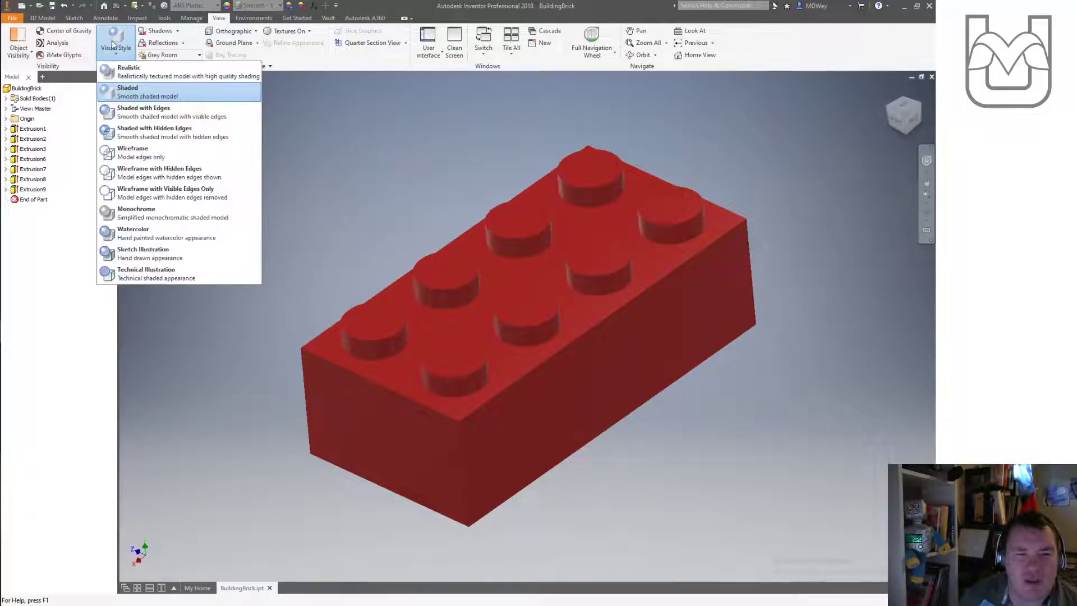
left_click(139, 115)
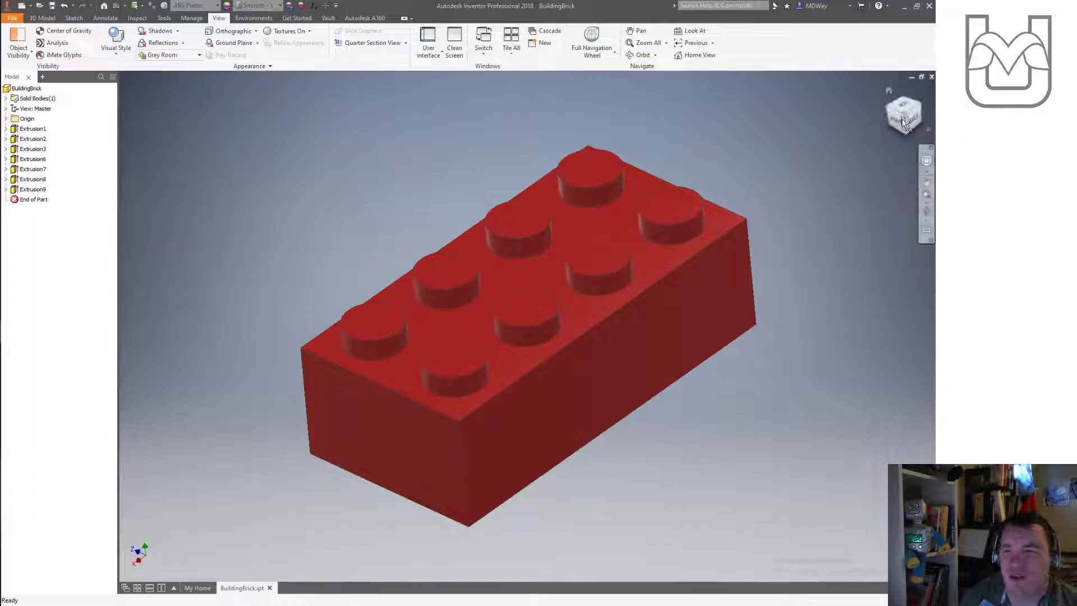
left_click_drag(904, 112, 909, 115)
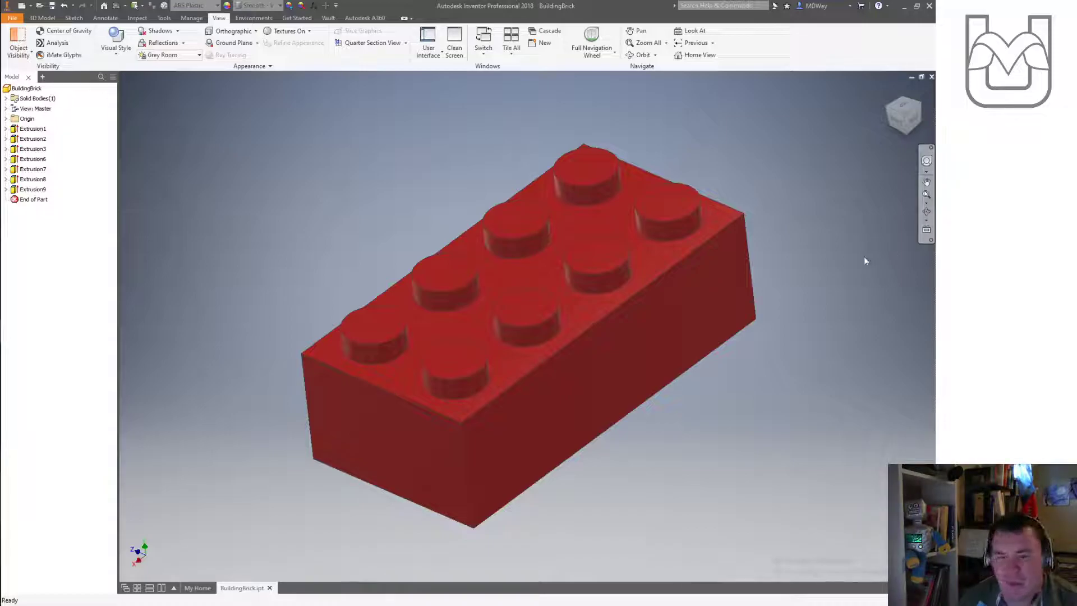
Step: Create a new drawing file
left_click(48, 18)
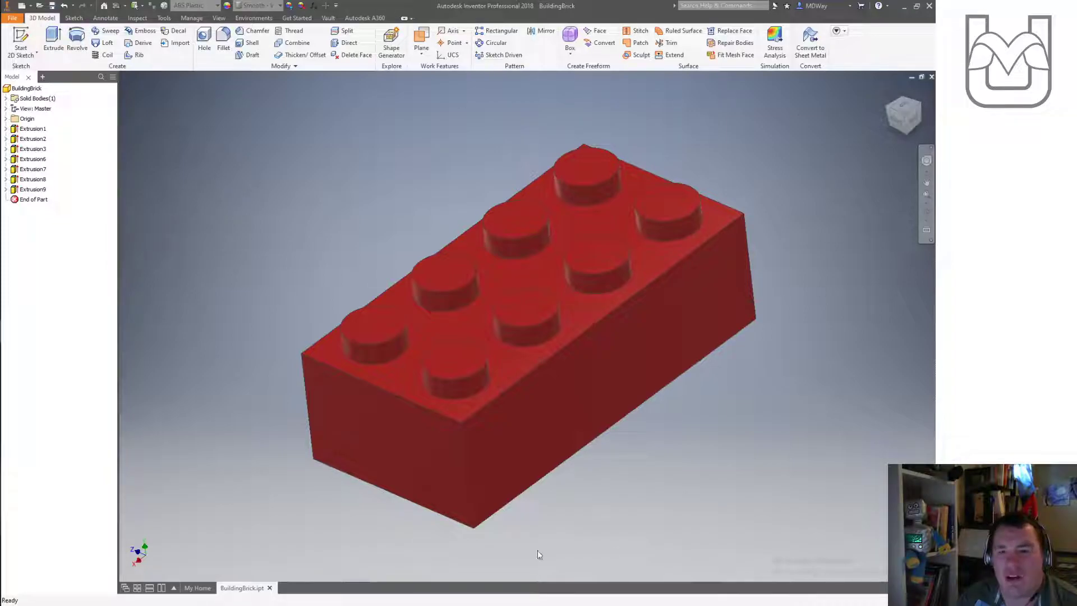
left_click(12, 18)
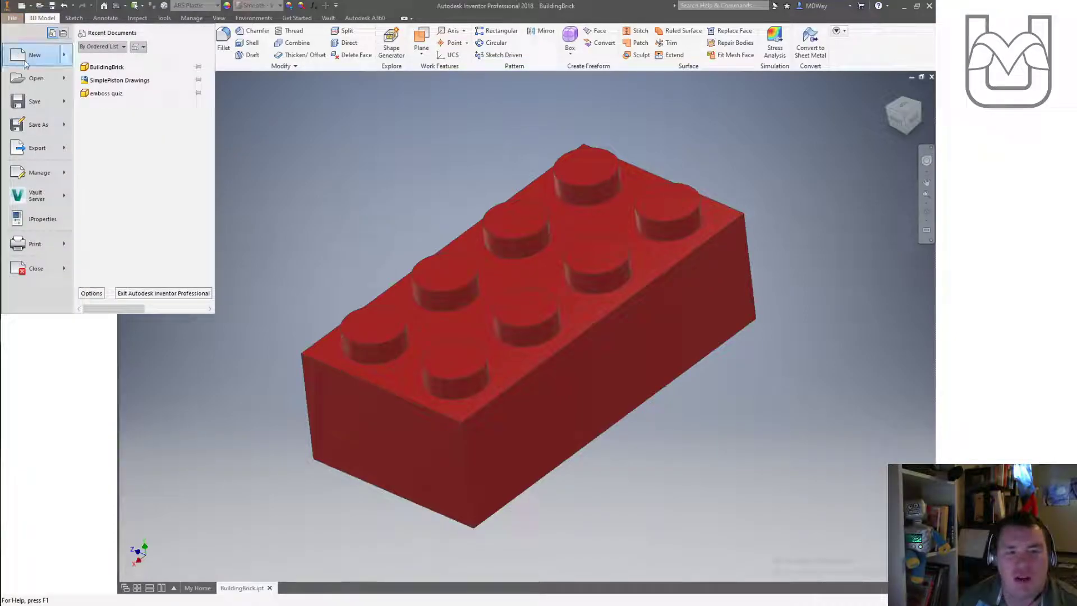
mouse_move(22, 58)
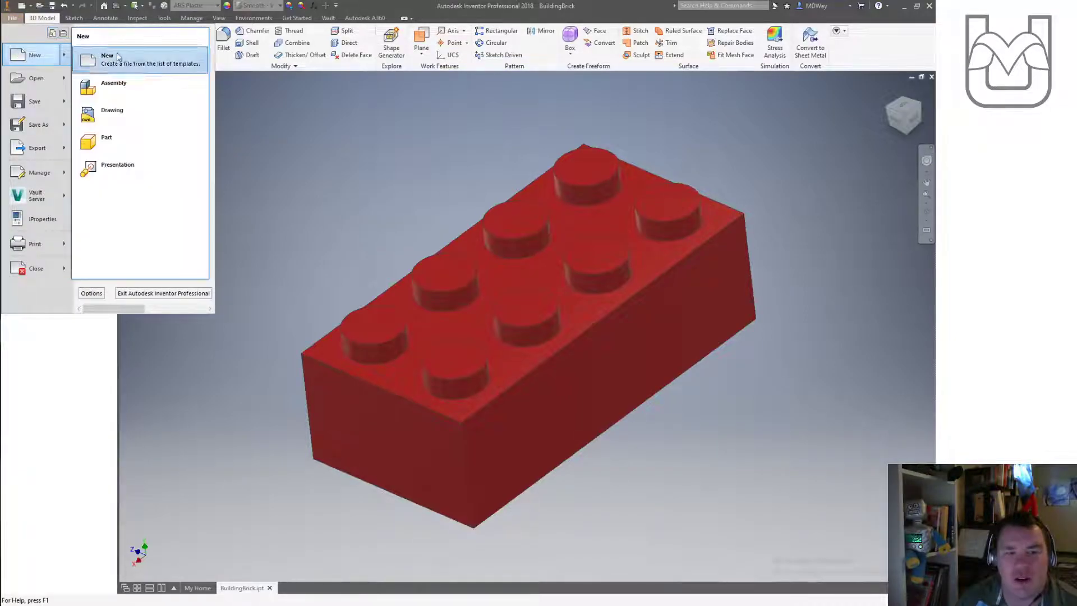
left_click(139, 116)
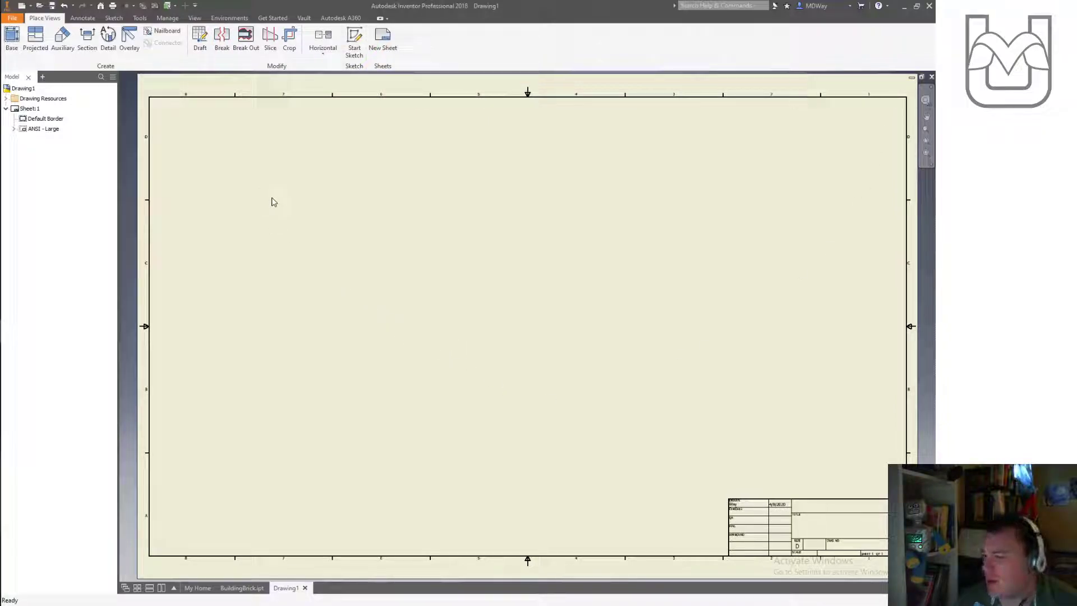
Step: Start a base view of BuildingBrick.ipt and orient it to Top
left_click(12, 38)
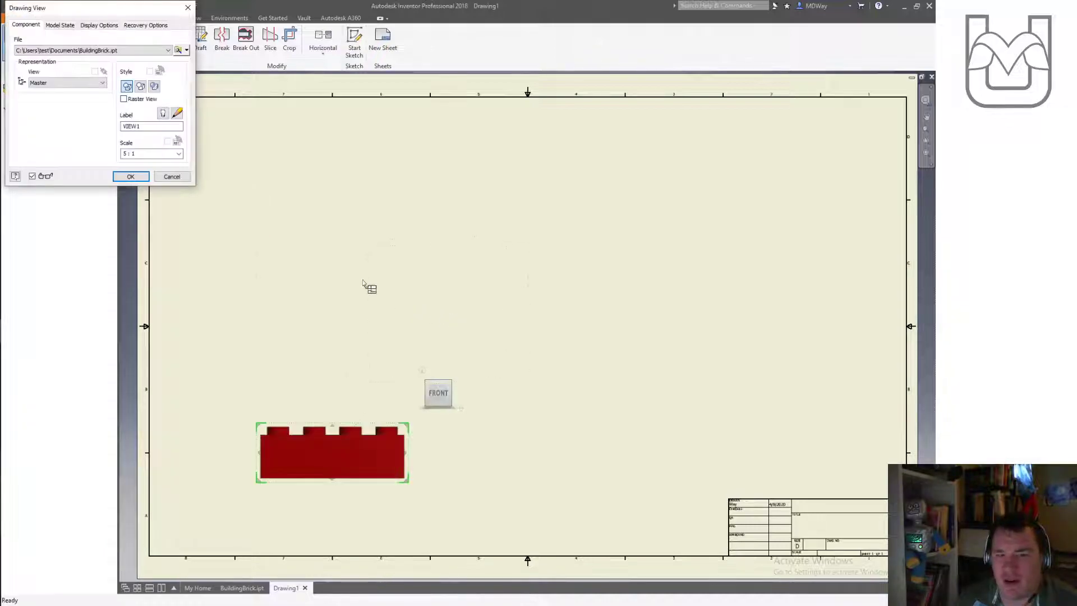
mouse_move(109, 15)
left_mouse_down()
mouse_move(460, 114)
mouse_move(579, 214)
left_mouse_up()
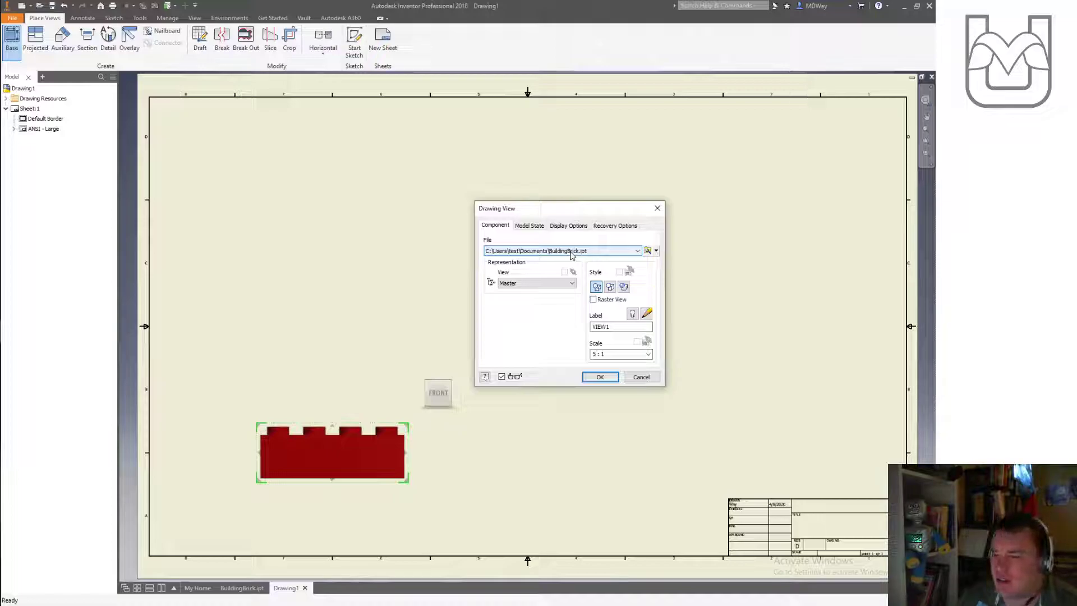
left_click(648, 251)
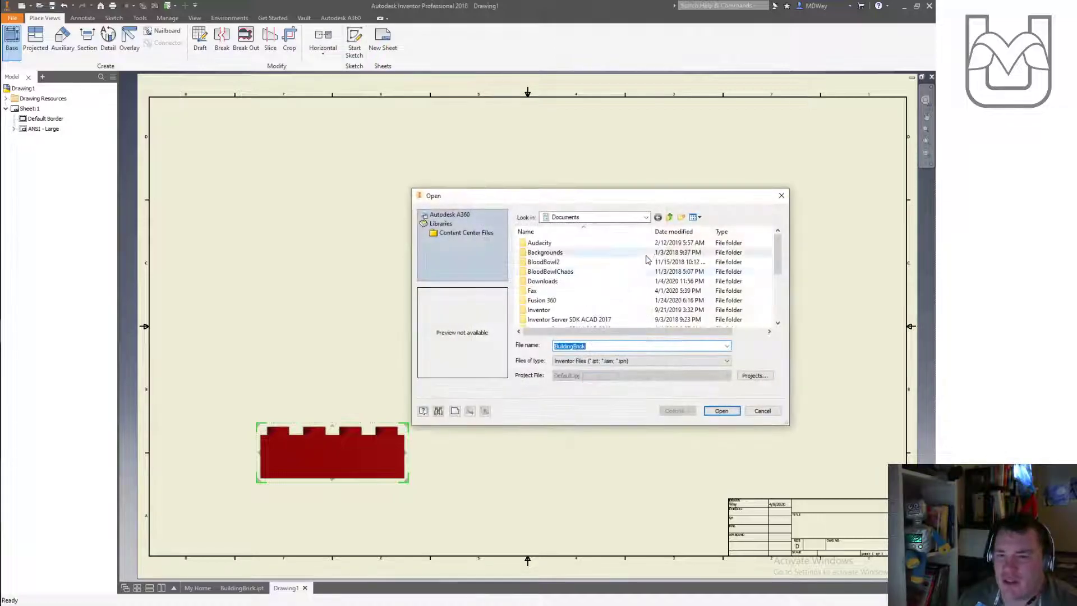
left_click(761, 412)
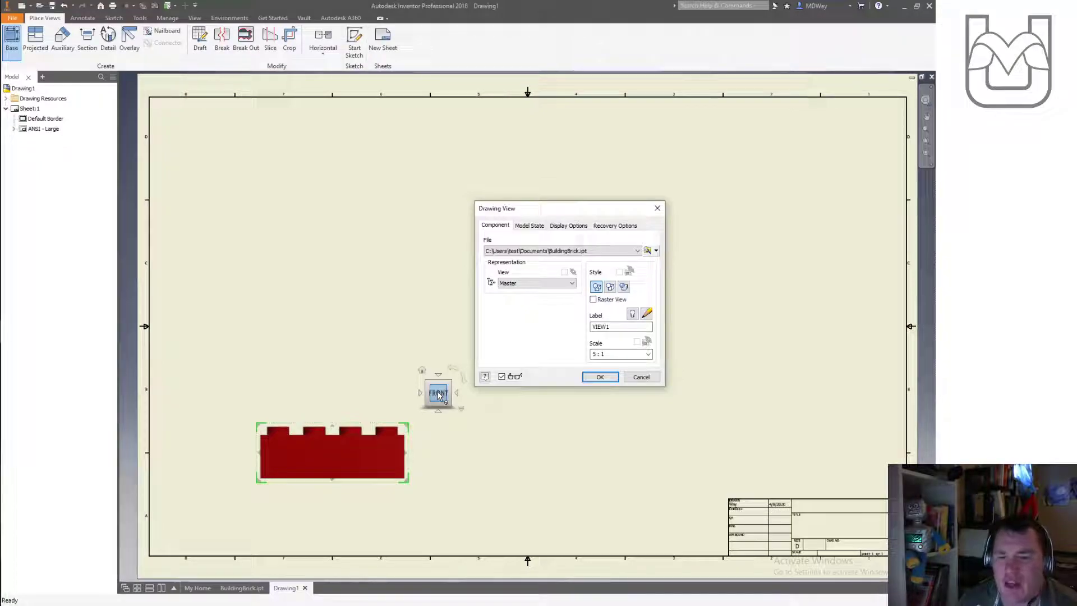
left_click(438, 374)
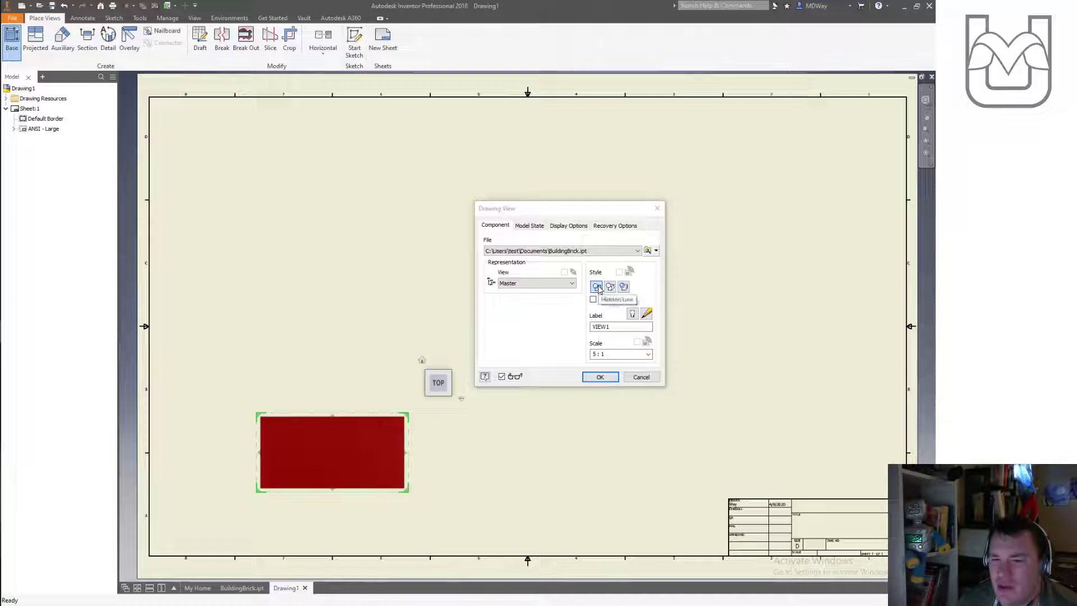
Step: Set the base view's style to Hidden Line Removed and its scale to 10:1
left_click(610, 287)
left_click_drag(606, 353, 593, 353)
left_click(596, 353)
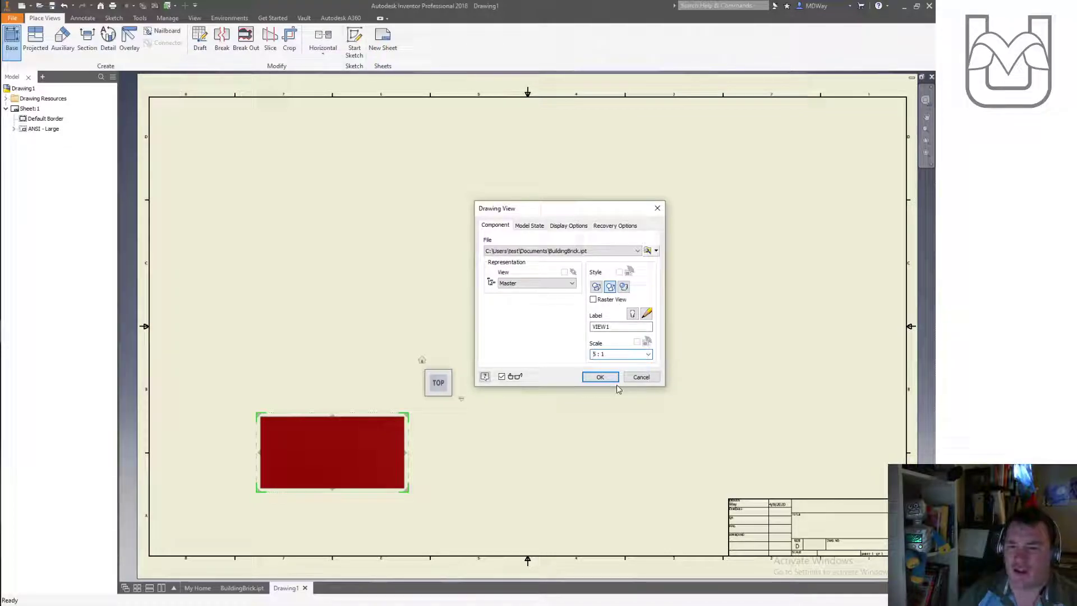
key("BackSpace")
type("10")
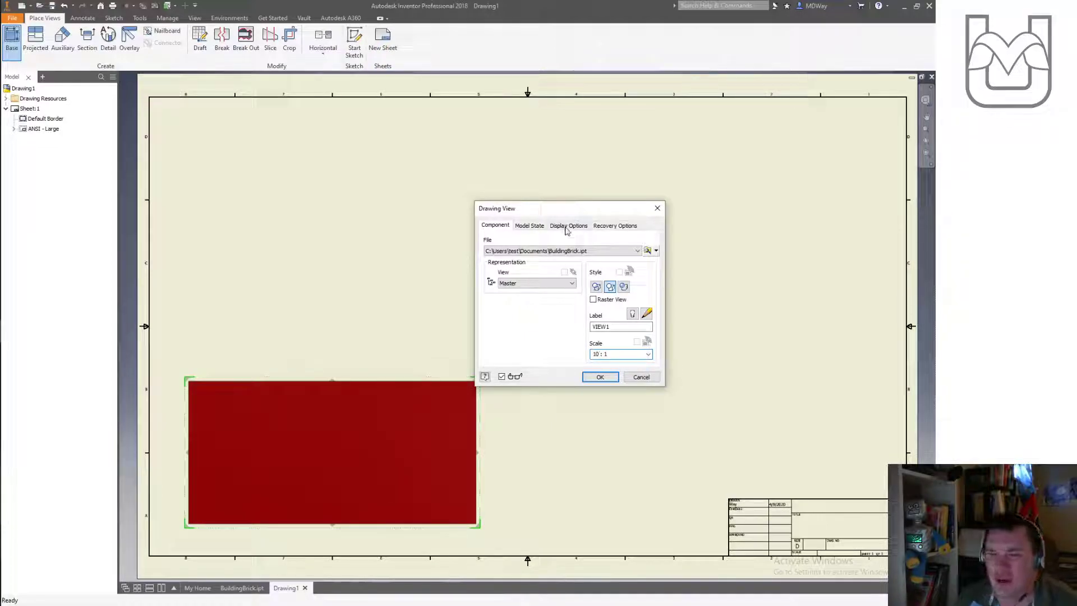
Step: Move the top view up on the sheet, enlarge it to a scale of about 13.80, and create it
mouse_move(590, 213)
left_mouse_down()
mouse_move(750, 207)
mouse_move(812, 191)
left_mouse_up()
left_click_drag(448, 393, 557, 290)
left_click_drag(551, 343, 519, 303)
left_click_drag(565, 392, 615, 423)
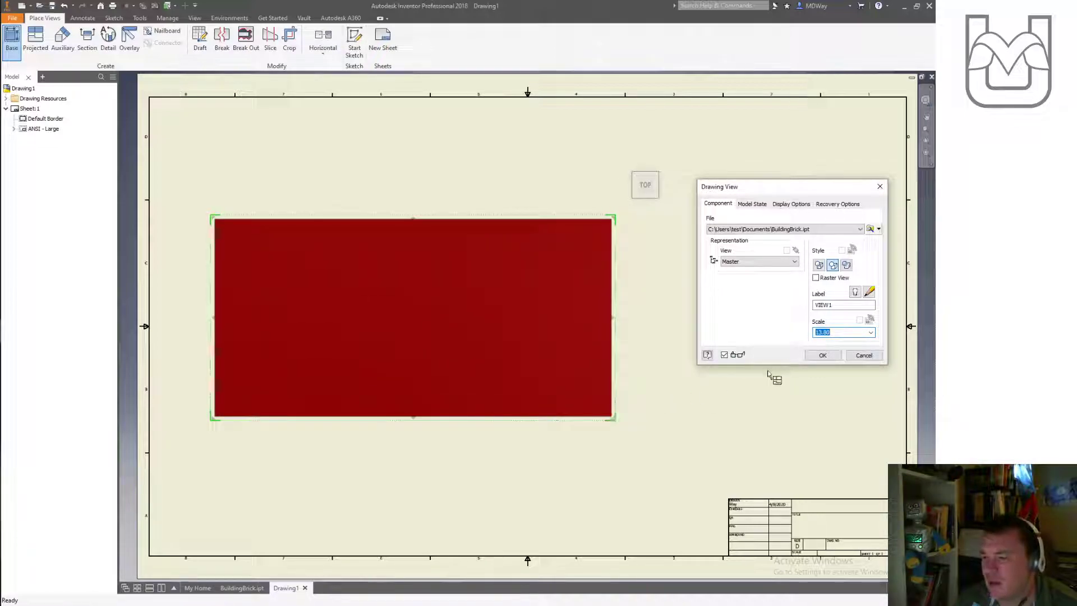
left_click(823, 355)
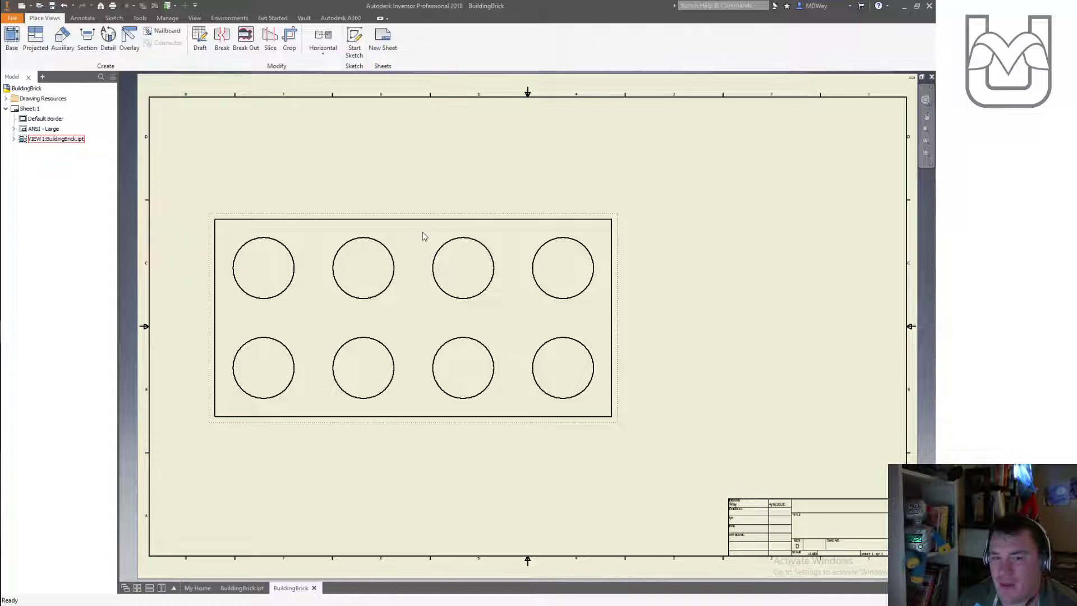
Step: Change the top view's style to Hidden Line
left_click(424, 236)
double_click(424, 236)
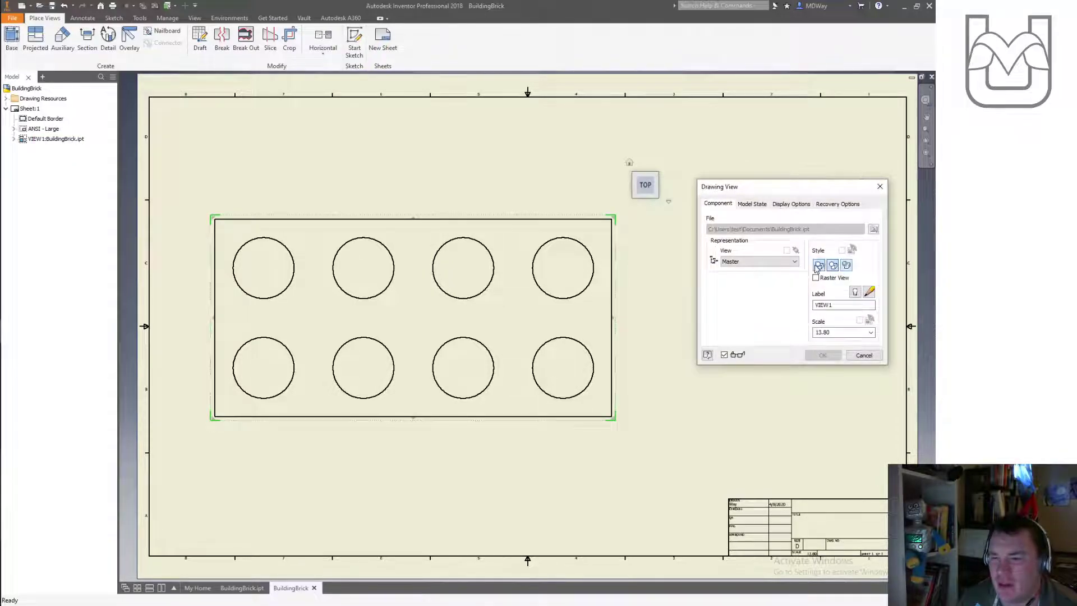
left_click(818, 266)
left_click(823, 355)
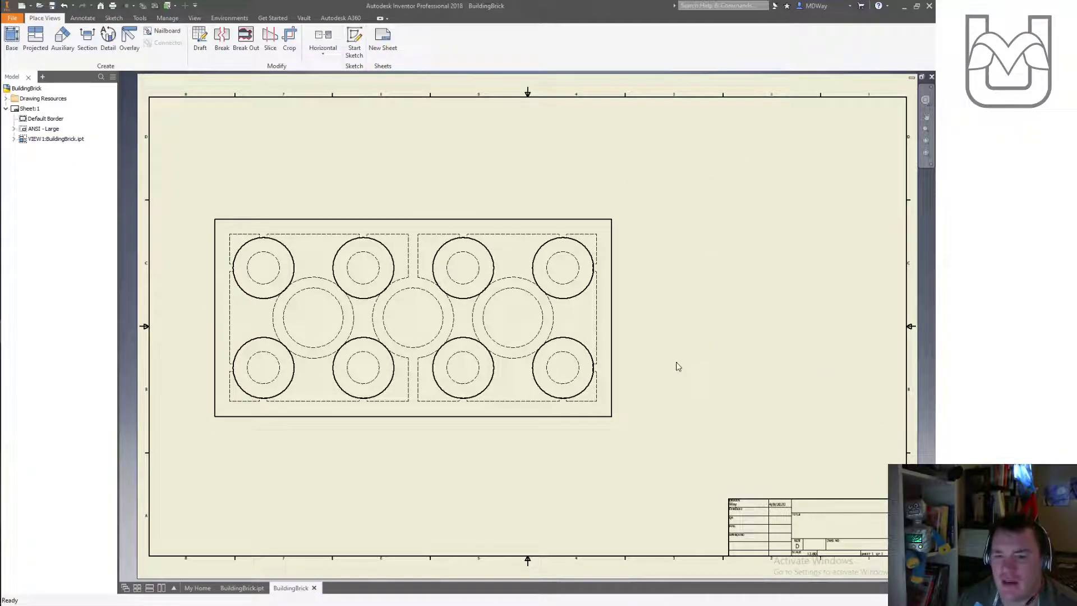
Step: Change the base view to Hidden Line Removed, scale 10:1 and Front orientation, placed in the sheet's upper left area
double_click(421, 227)
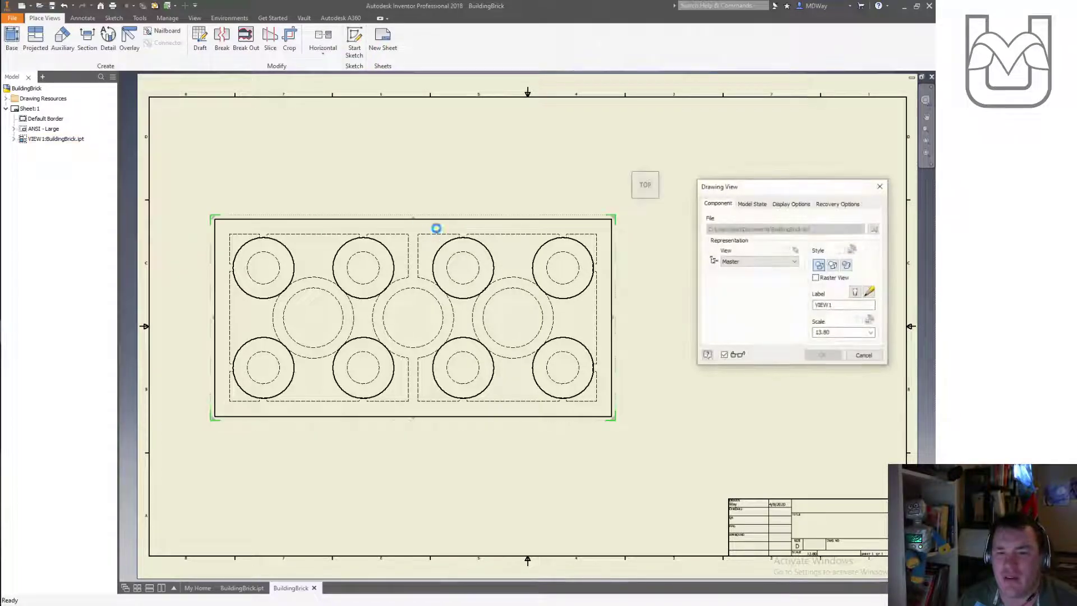
left_click(834, 266)
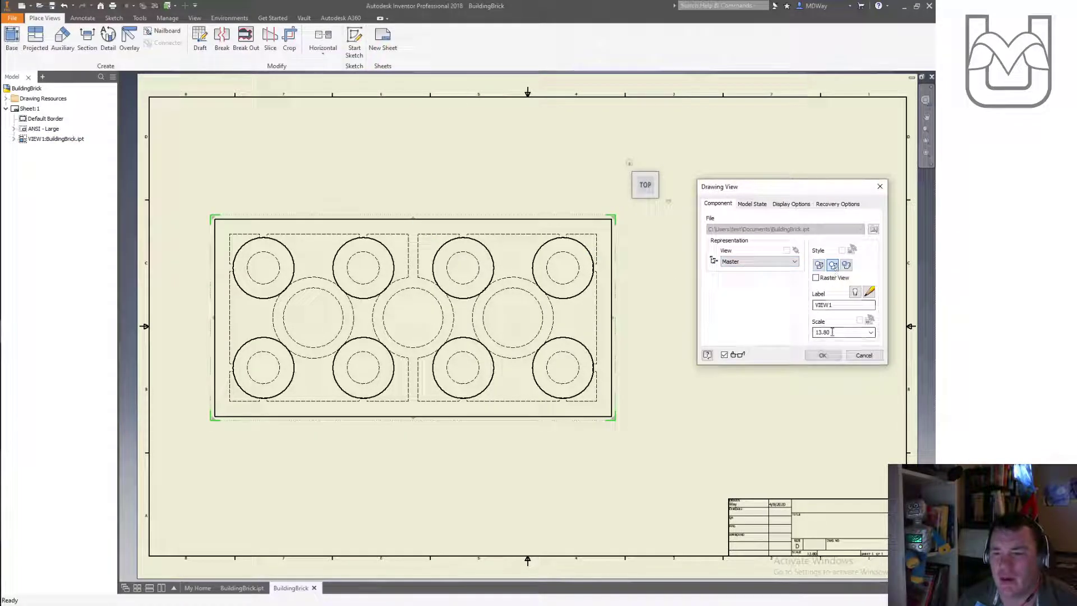
left_click_drag(616, 220, 542, 265)
left_click(590, 228)
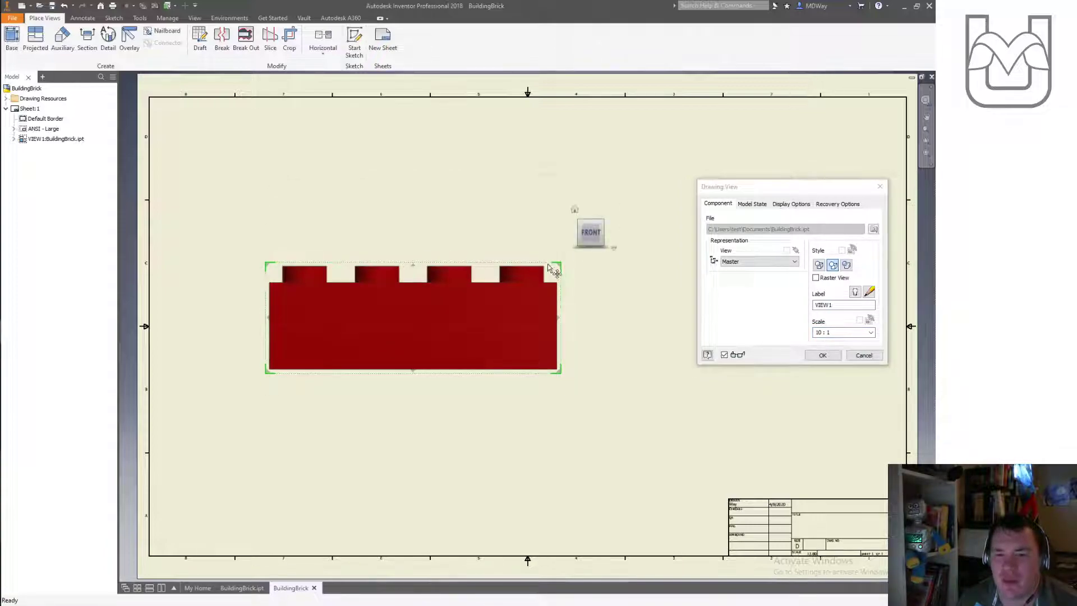
left_click_drag(555, 270, 514, 173)
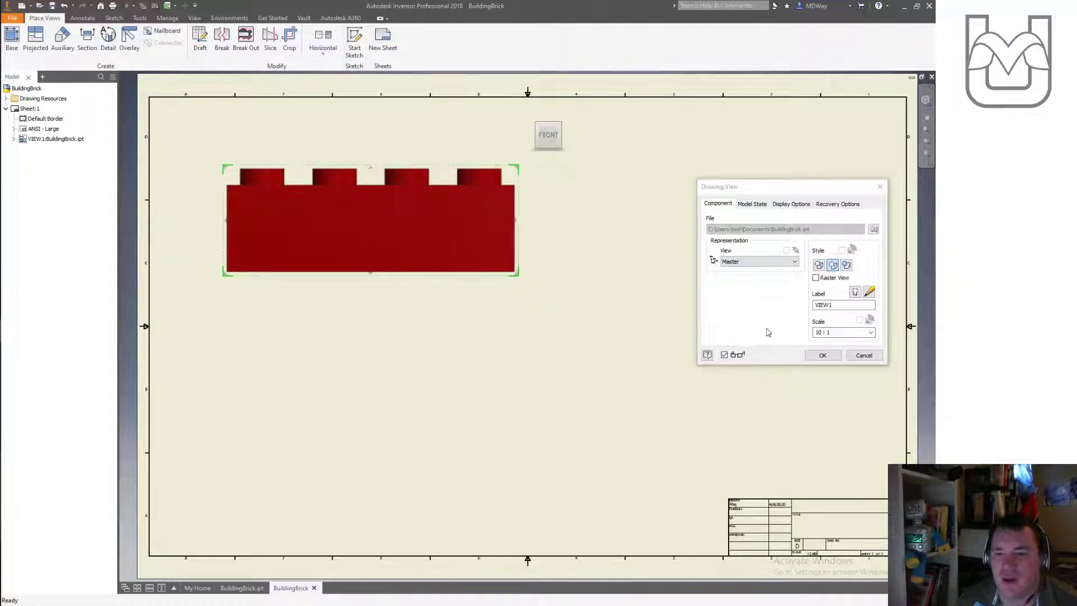
left_click(822, 355)
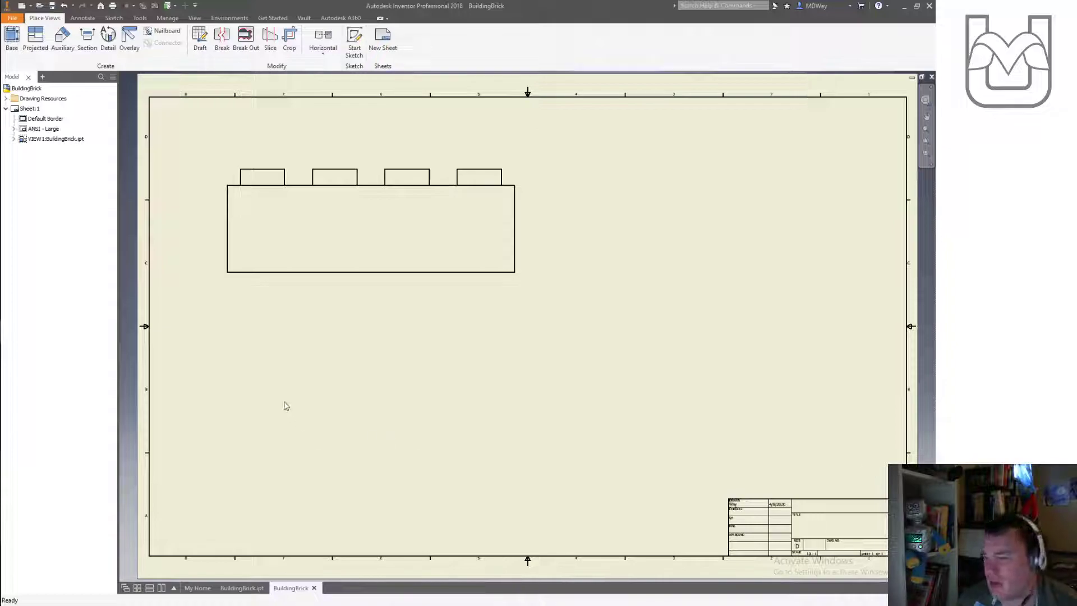
Step: Set the front view's style to Hidden Line
double_click(372, 250)
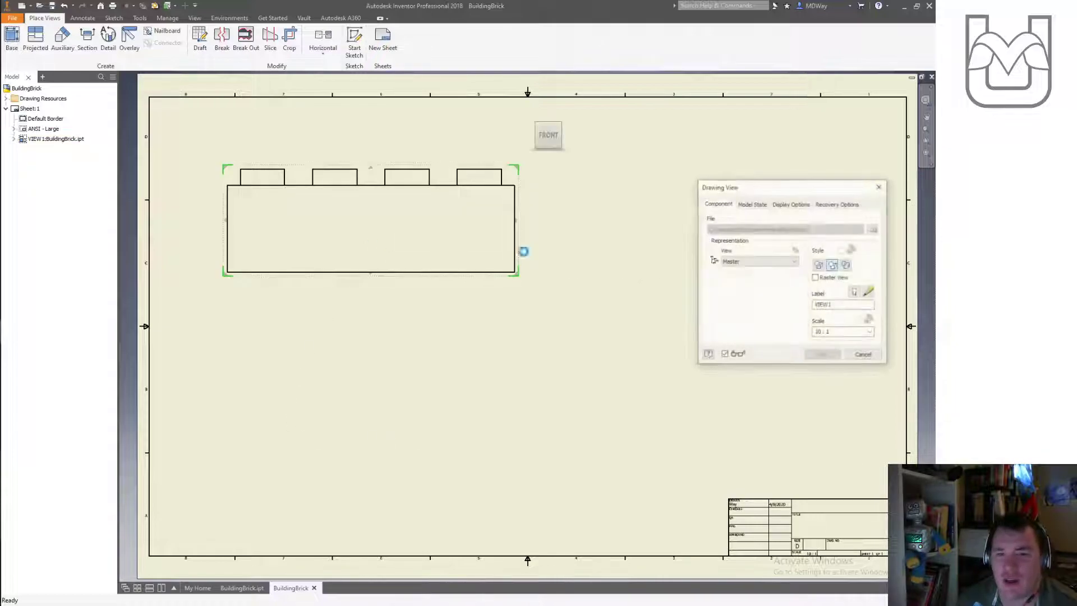
left_click(832, 266)
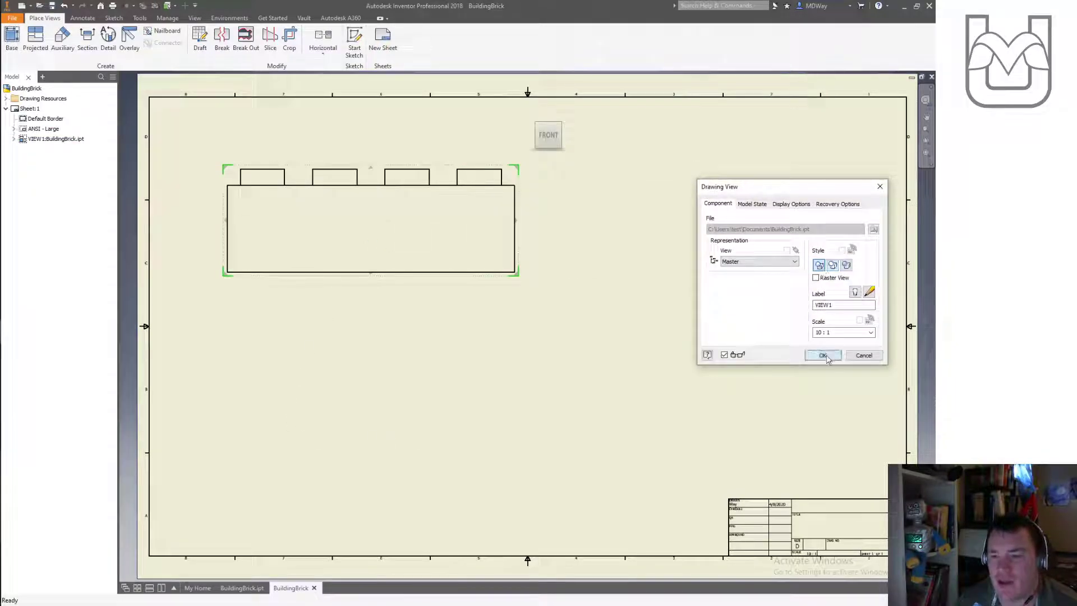
left_click(823, 355)
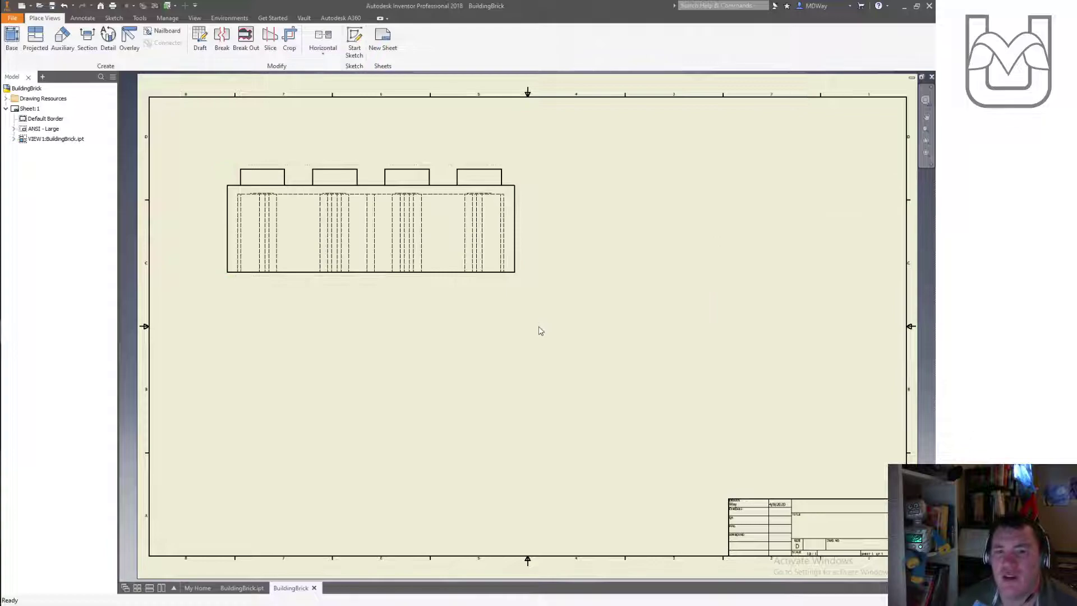
Step: Project a side view to the right of the front view and another view directly below it
left_click(36, 37)
left_click(389, 245)
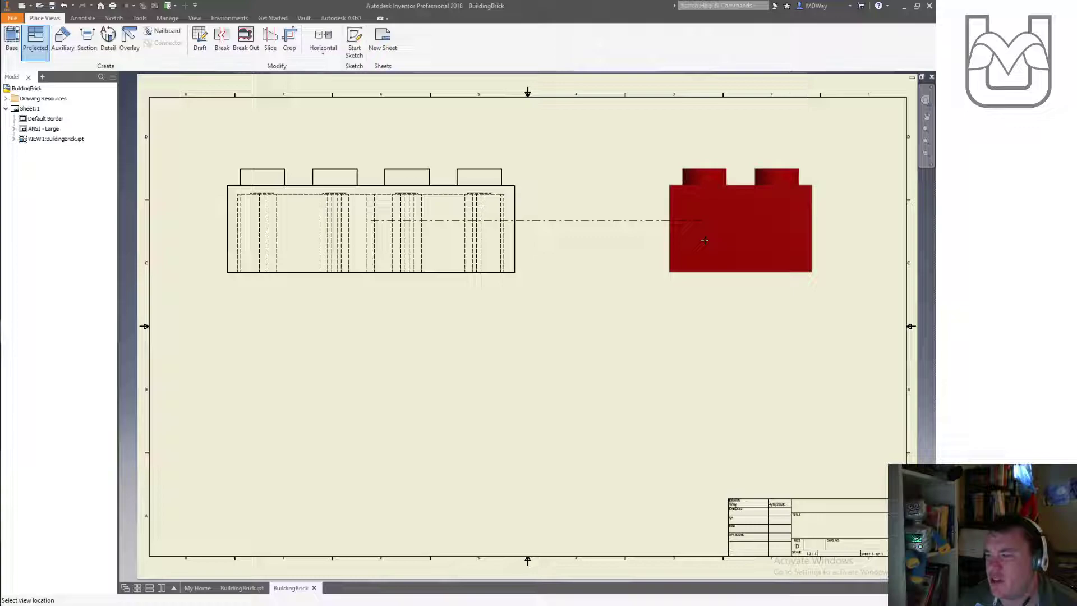
left_click(704, 240)
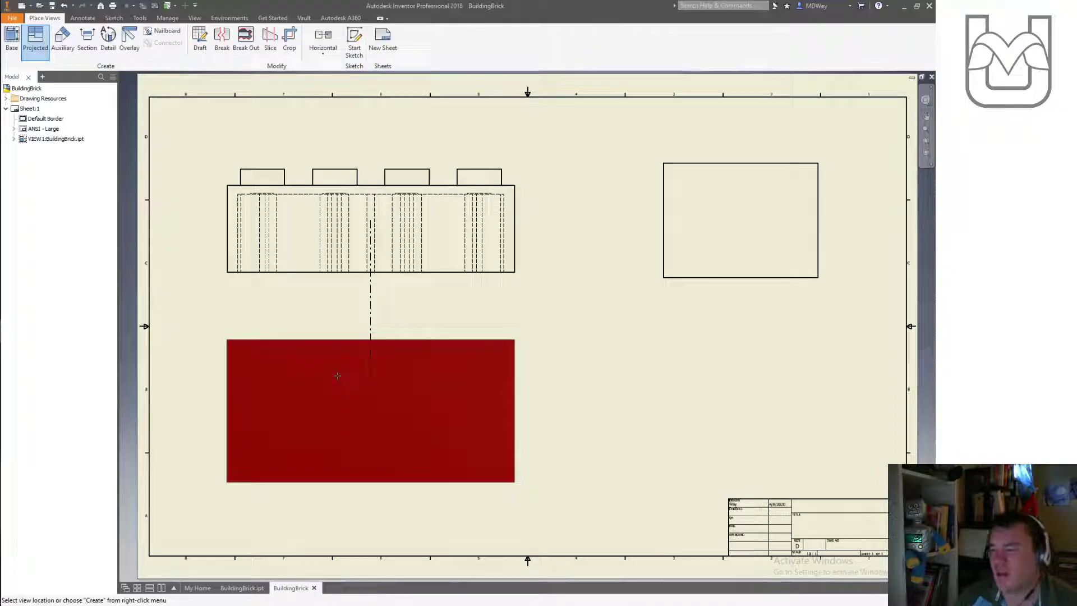
left_click(337, 375)
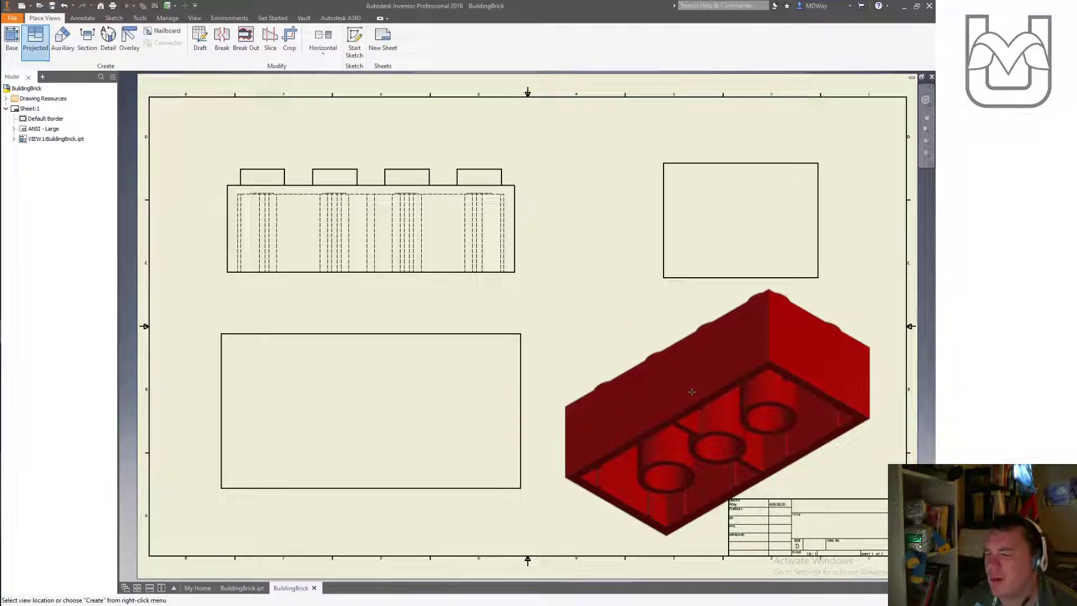
right_click(476, 244)
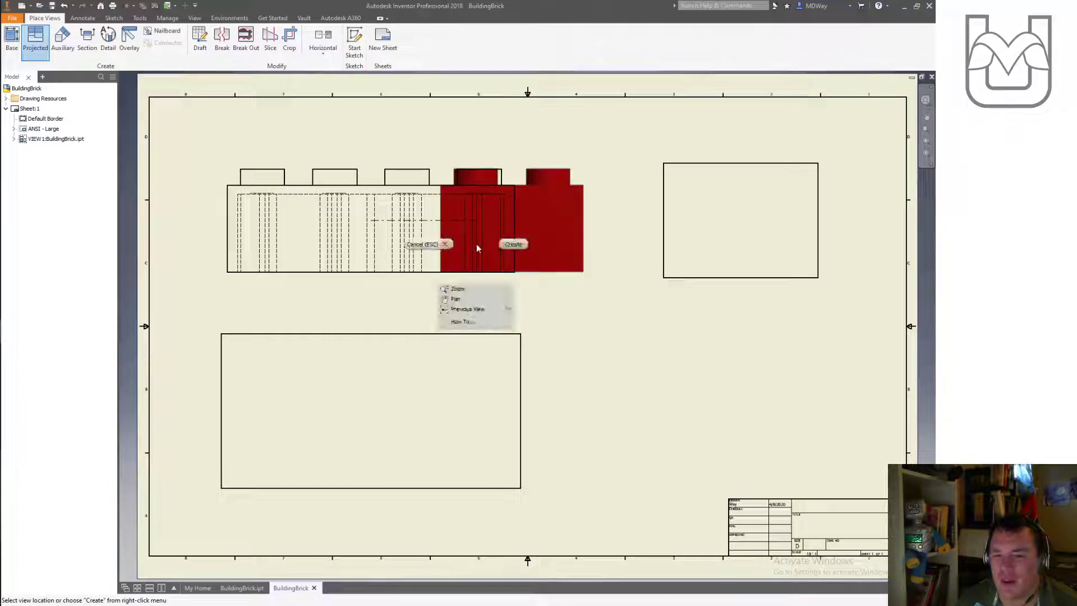
left_click(523, 246)
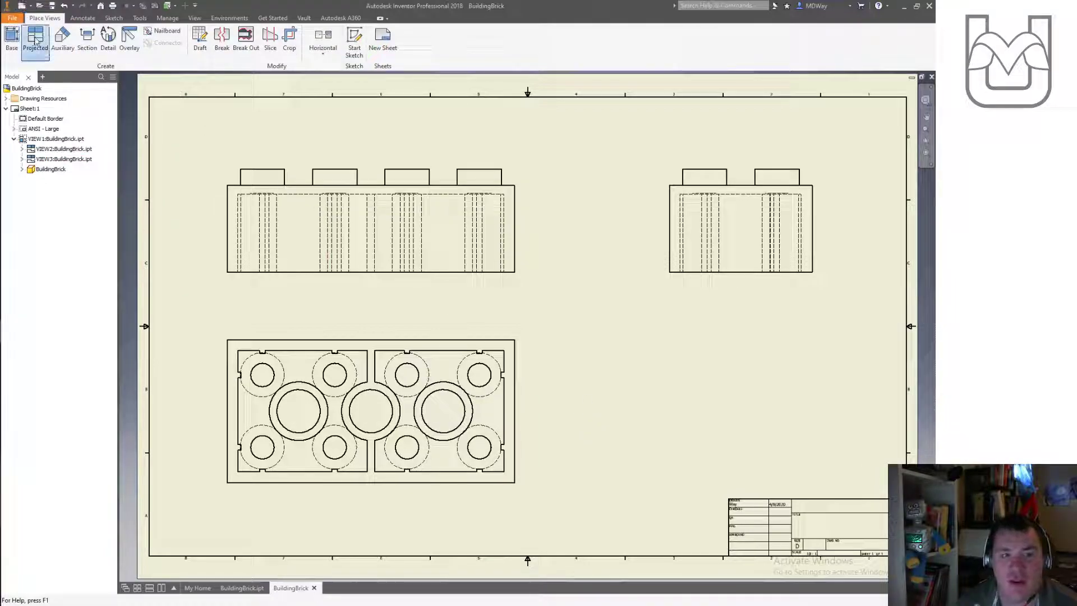
Step: Project an isometric view from the front view, placing it above the sheet
left_click(36, 40)
left_click(426, 241)
scroll(500, 223, "up", 5)
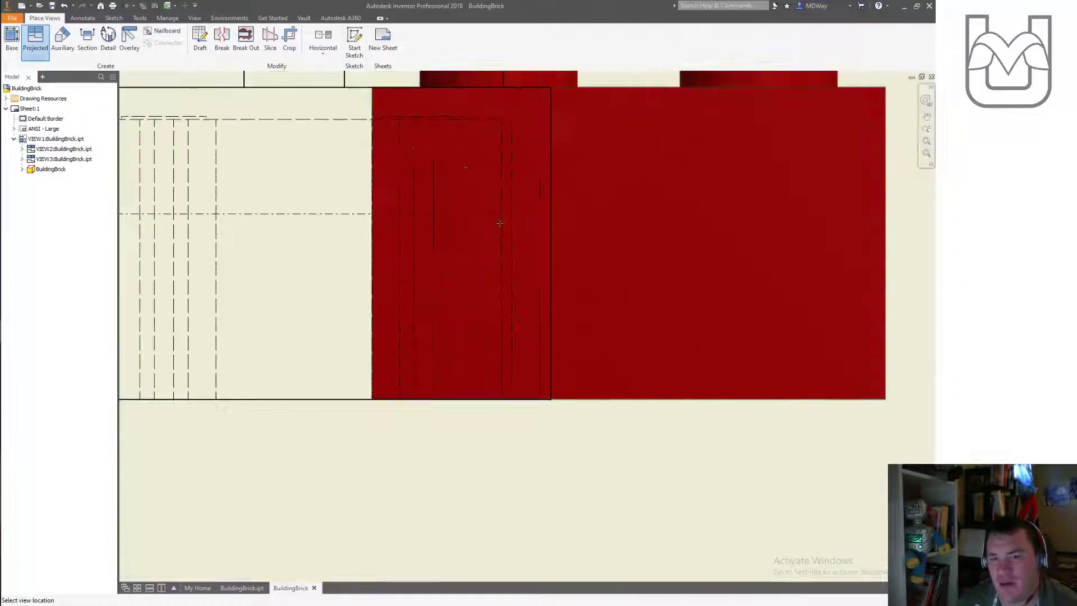
scroll(500, 223, "down", 5)
scroll(441, 189, "down", 1)
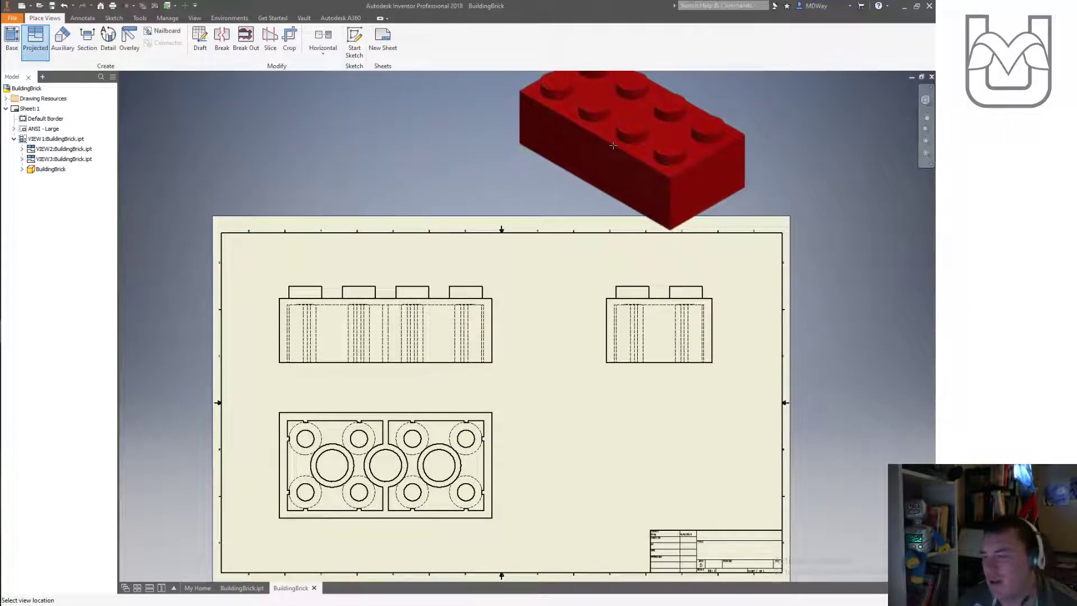
left_click(585, 174)
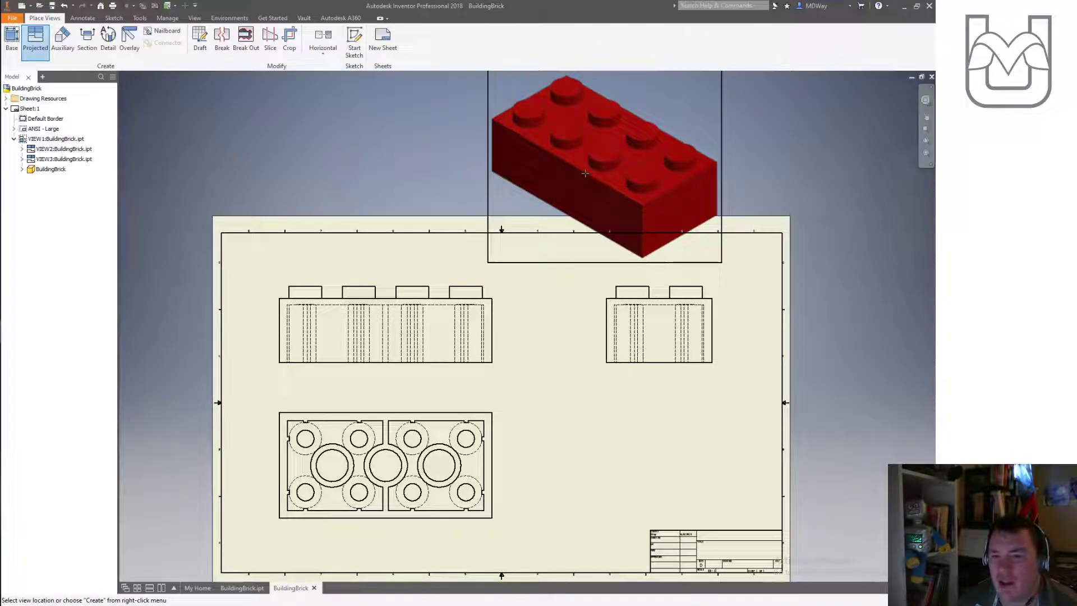
right_click(585, 174)
left_click(627, 173)
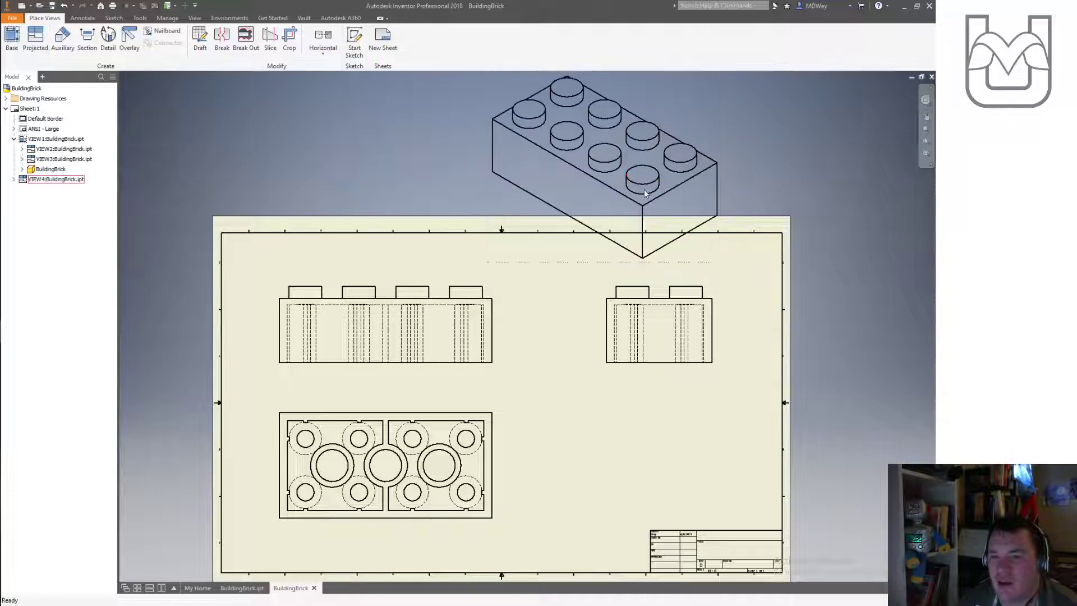
Step: Set the isometric view's style to Shaded
double_click(702, 125)
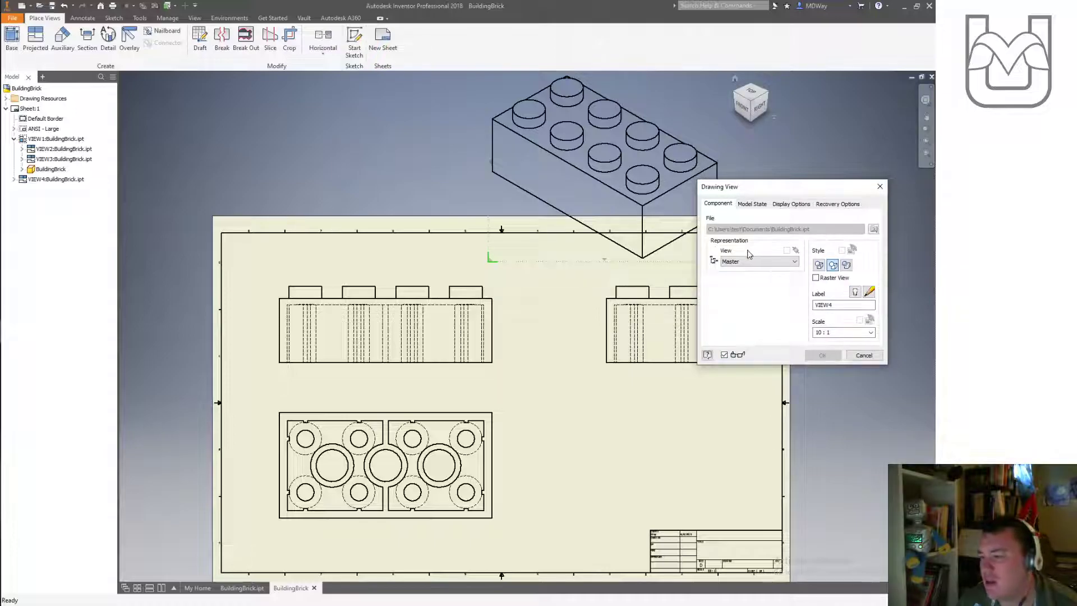
left_click(849, 266)
left_click(822, 355)
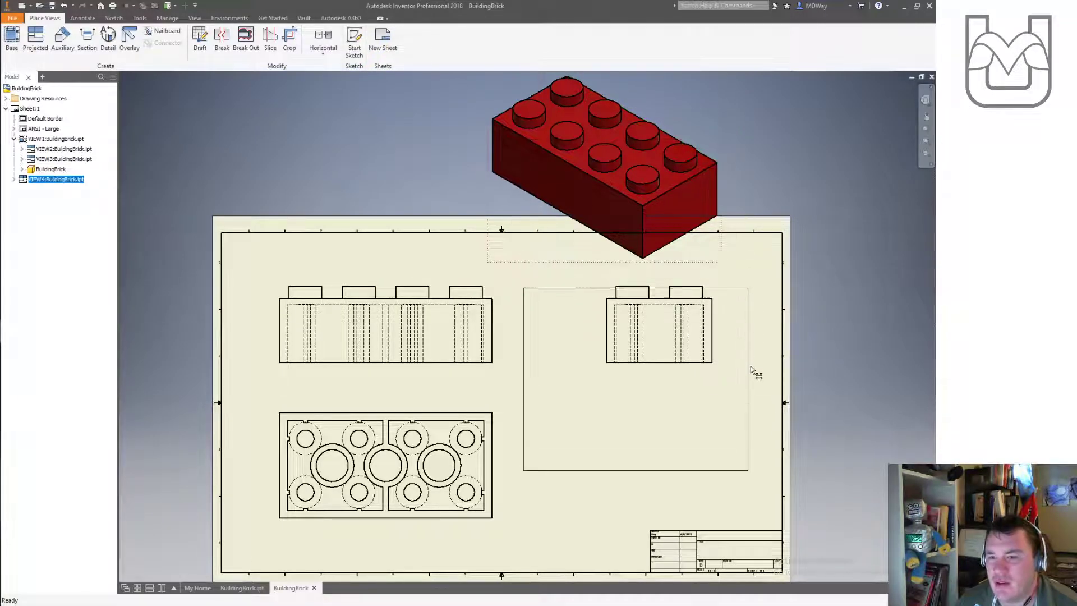
Step: Move the isometric view onto the sheet, into the area below the side view
left_click_drag(750, 365, 757, 449)
scroll(757, 449, "up", 5)
scroll(752, 445, "down", 6)
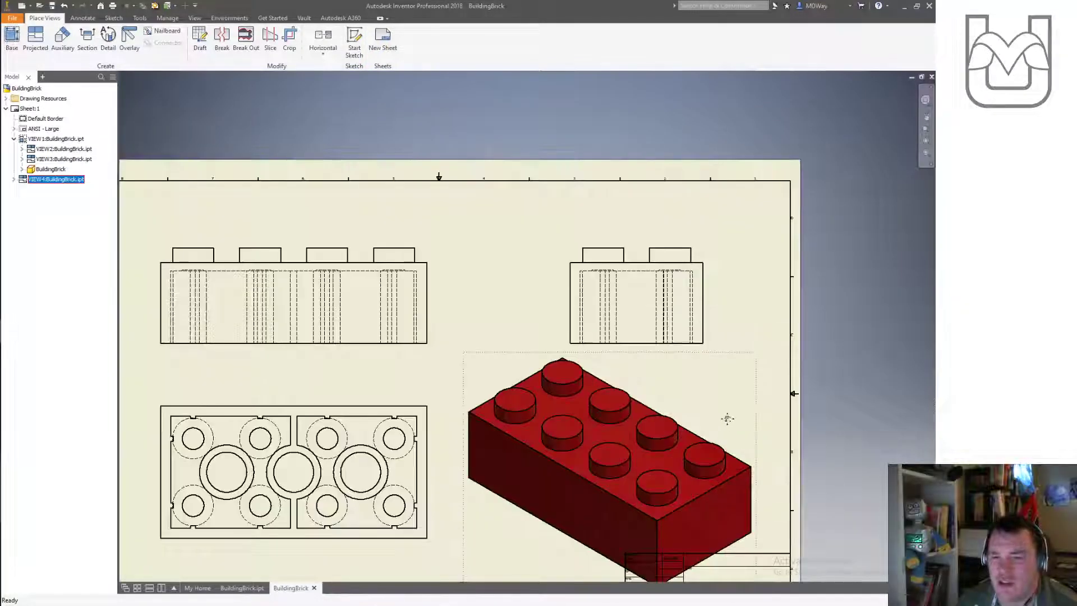
middle_click_drag(731, 414, 791, 370)
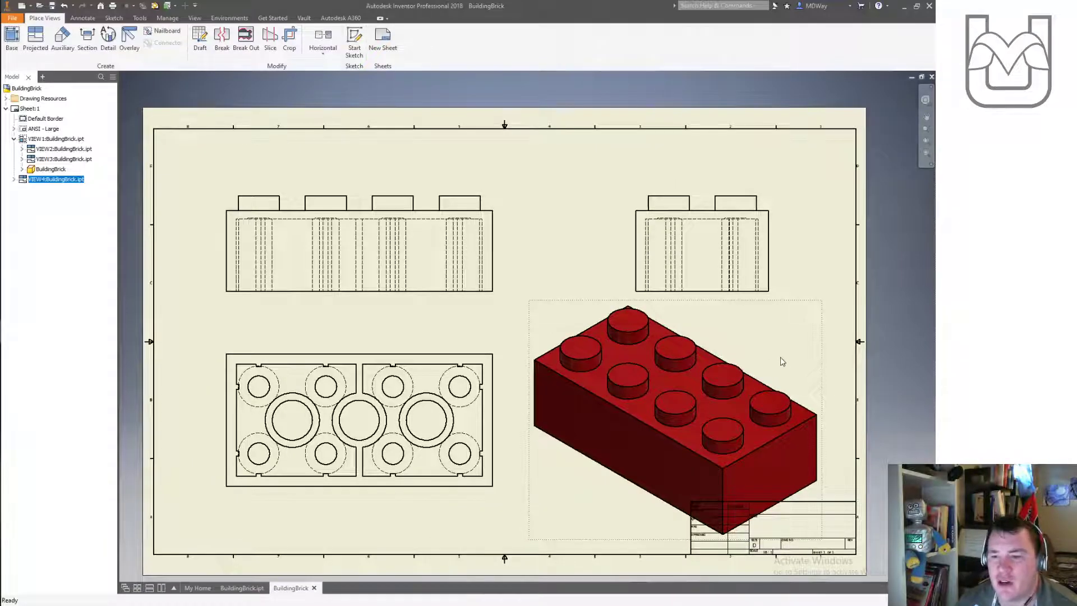
key("Escape")
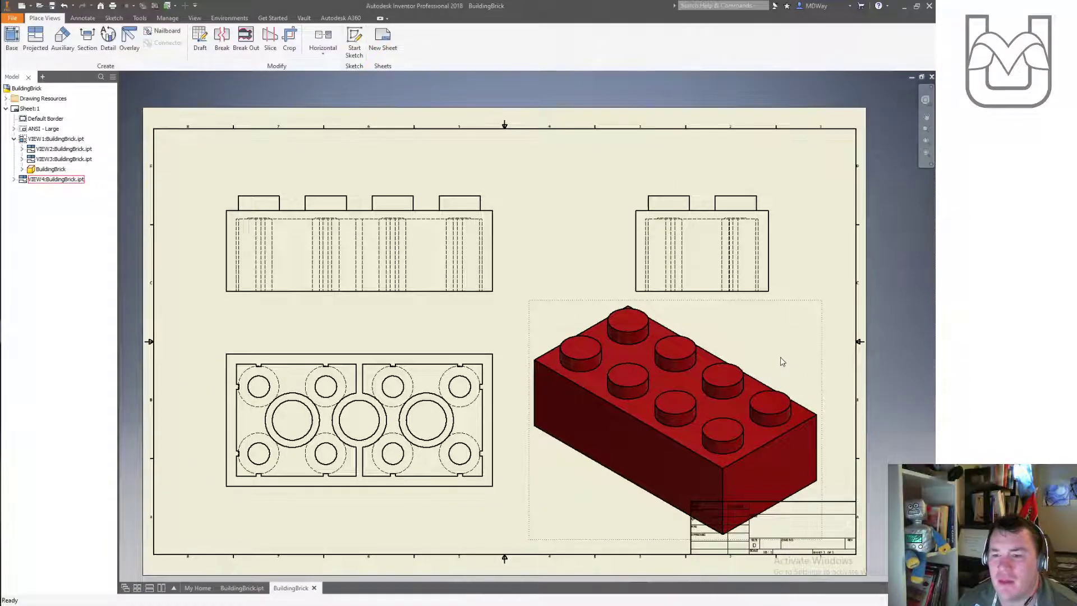
Step: Set the isometric view's scale to 7.5:1 and move the view clear of the title block
double_click(822, 403)
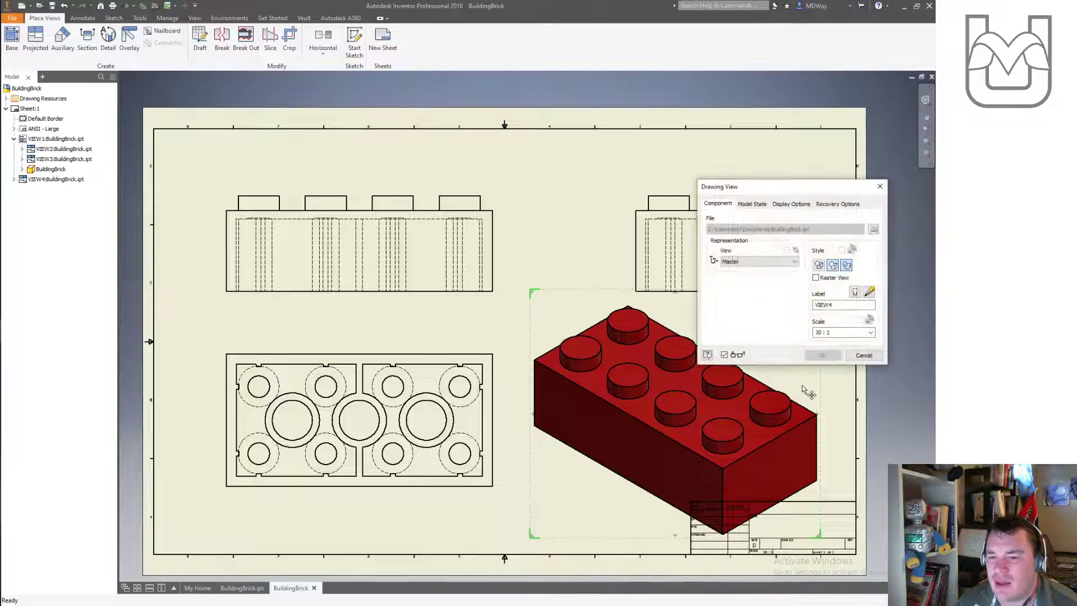
double_click(821, 333)
type("1")
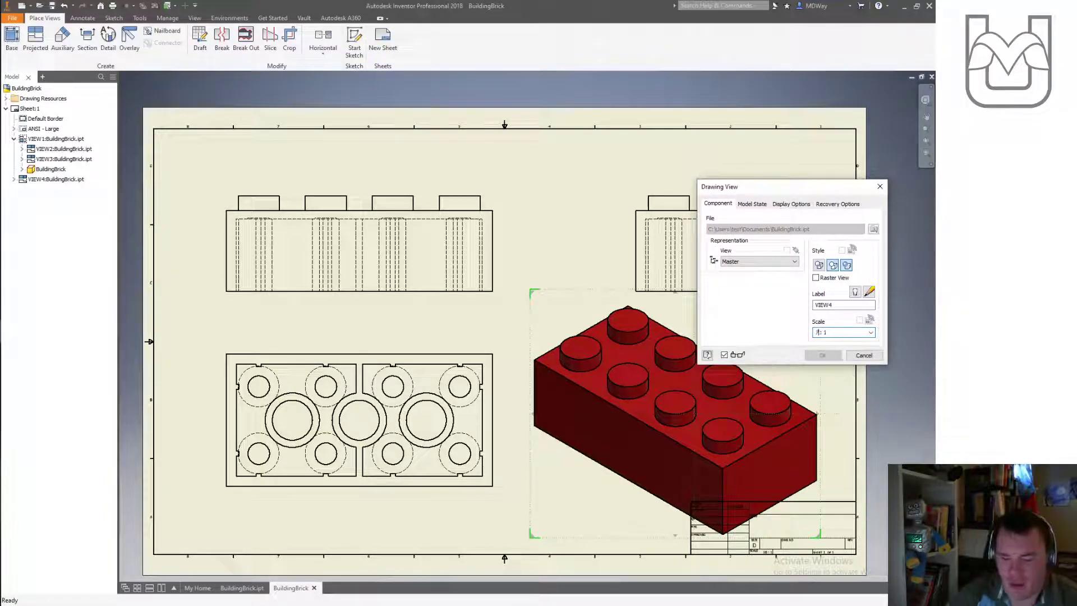
type(".5")
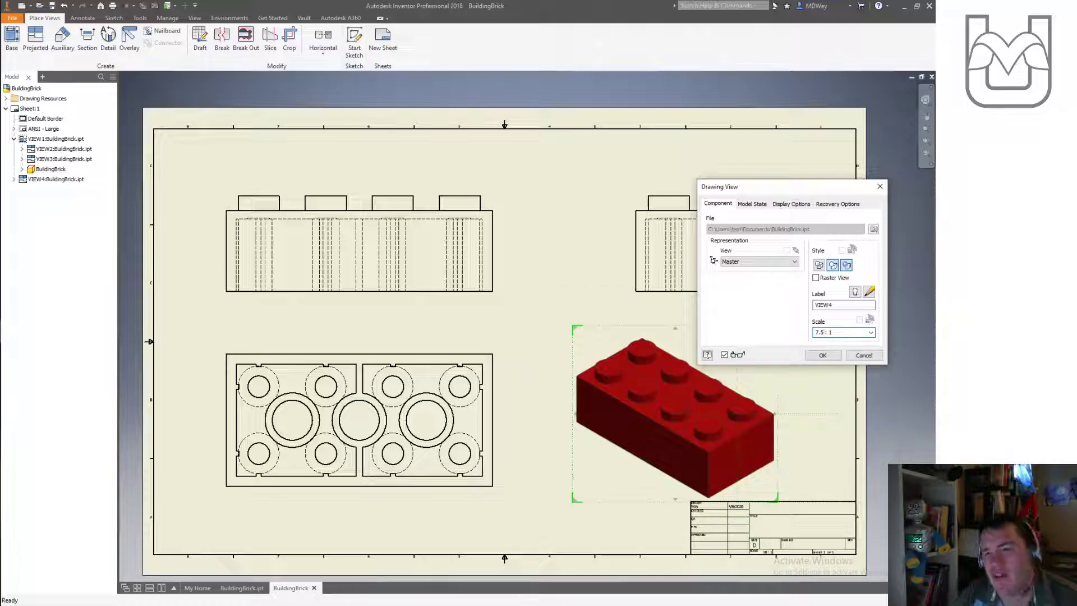
left_click(823, 355)
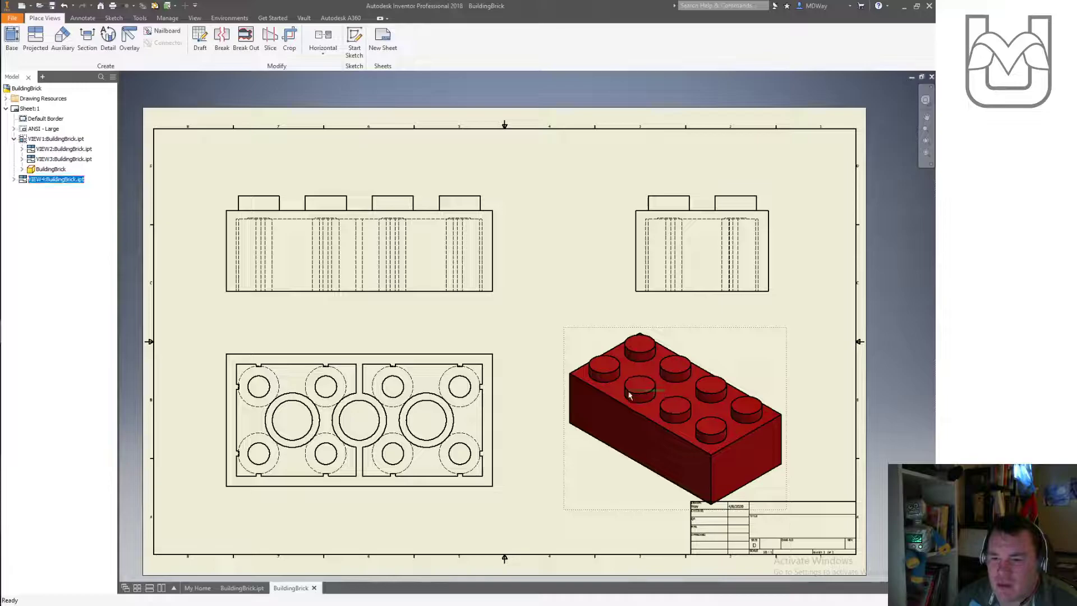
left_click_drag(564, 328, 532, 313)
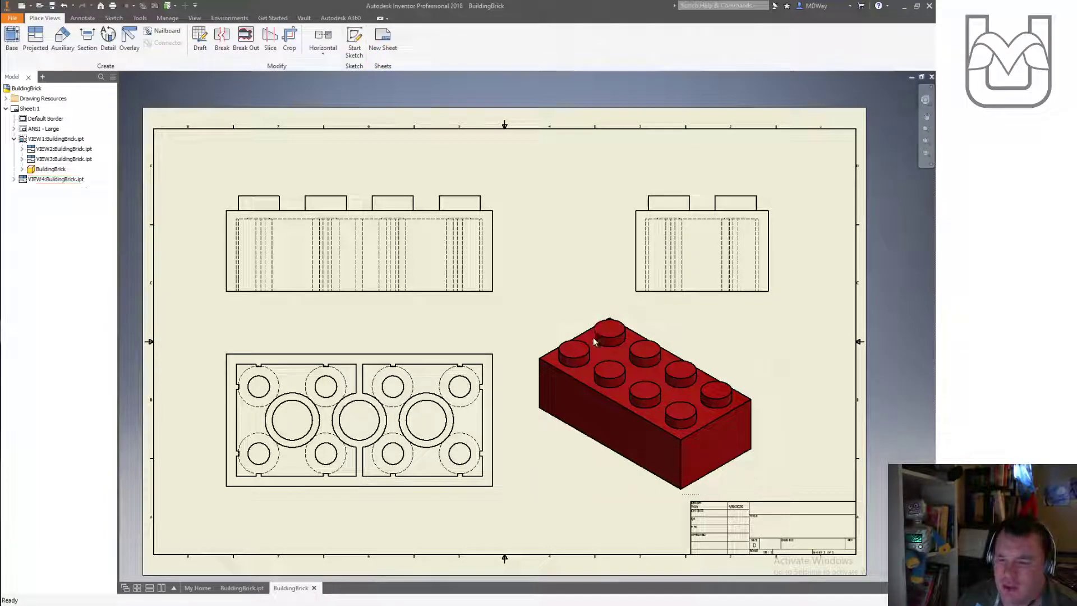
Step: Examine the title block's drawn-by, date, title, size, scale and sheet fields
scroll(777, 557, "down", 5)
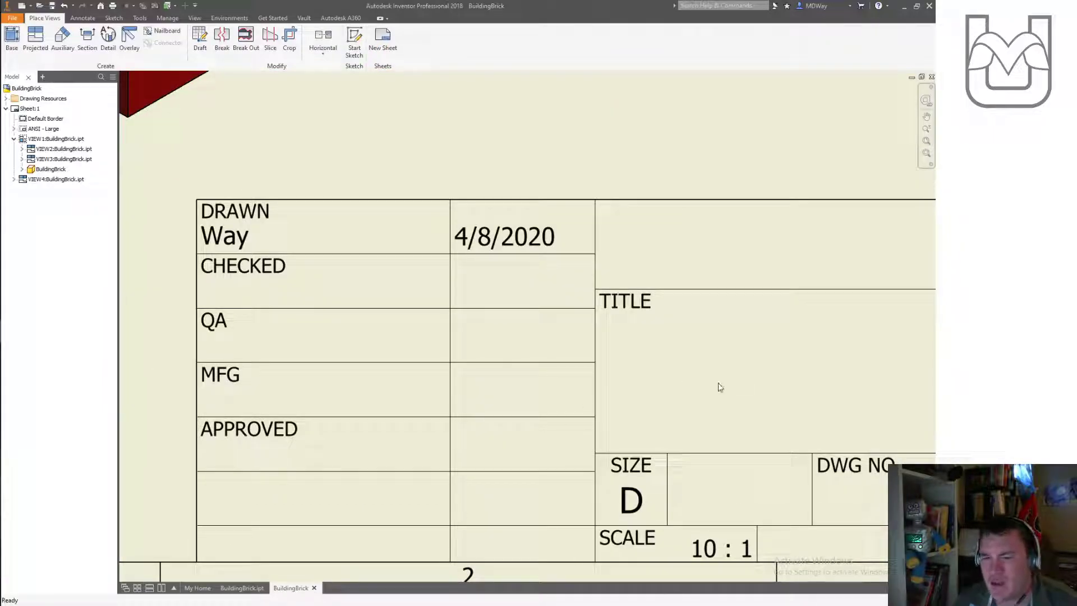
mouse_move(720, 388)
middle_mouse_down()
mouse_move(606, 380)
mouse_move(711, 384)
middle_mouse_up()
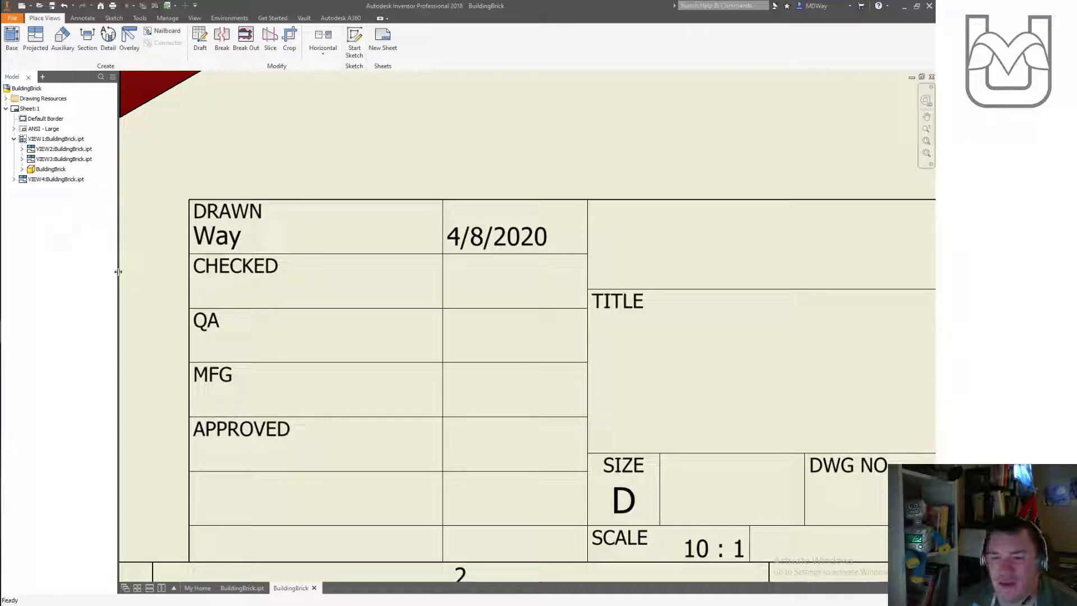
mouse_move(629, 319)
middle_mouse_down()
mouse_move(666, 354)
mouse_move(329, 281)
middle_mouse_up()
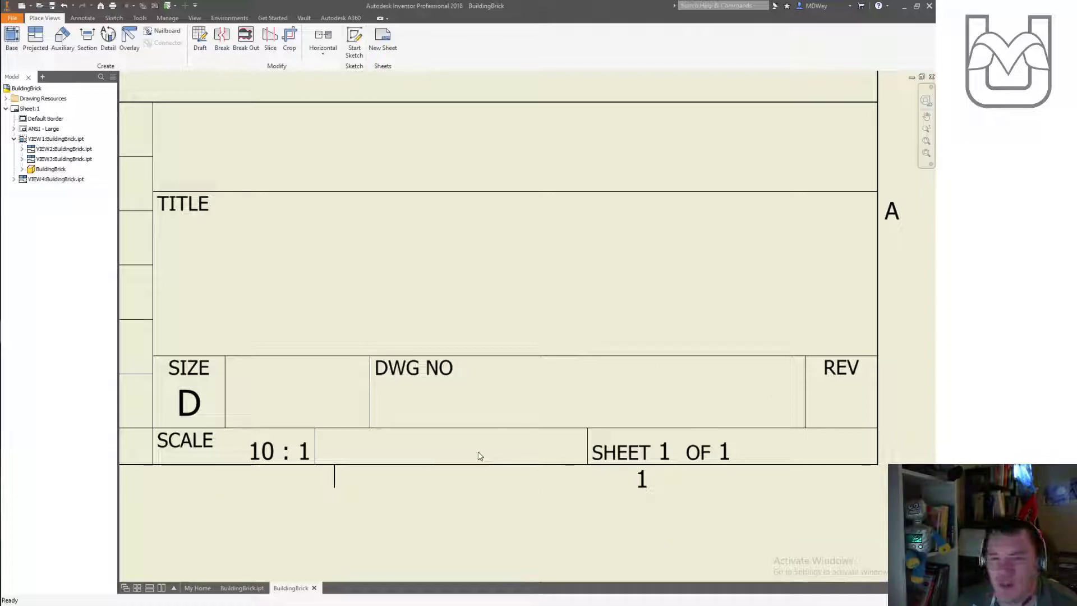
scroll(479, 456, "down", 6)
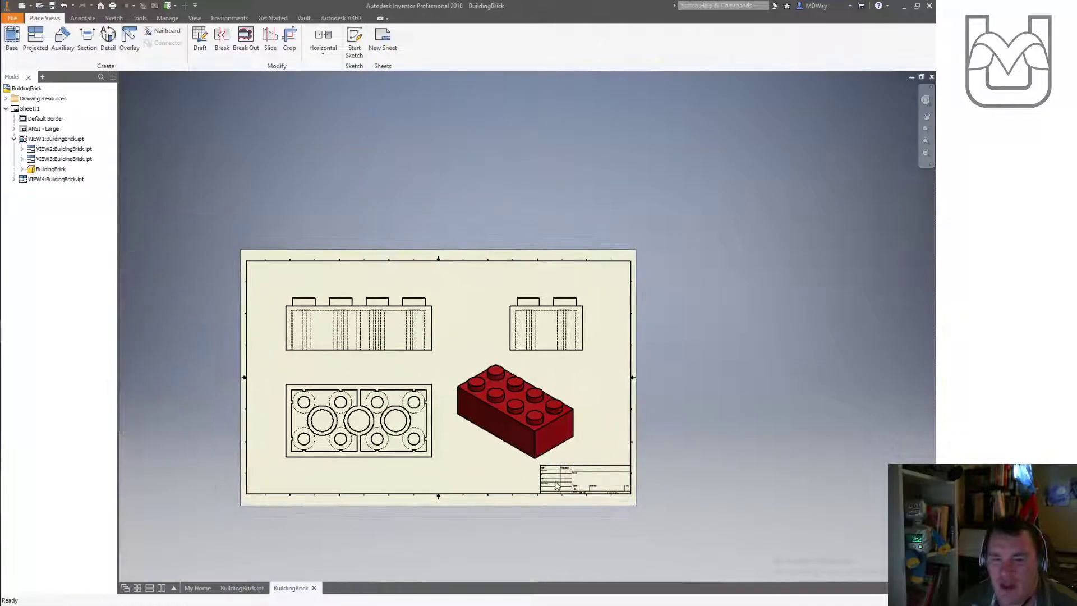
scroll(556, 486, "up", 3)
middle_click_drag(495, 464, 627, 495)
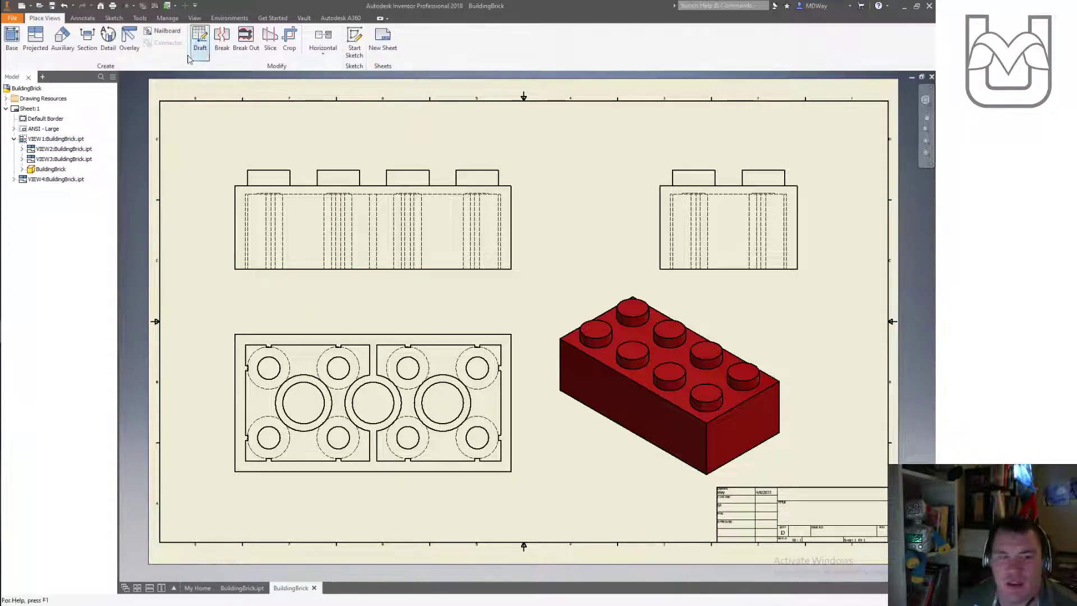
Step: Add the text "Building Brick 2x4" at 0.240 in height in the title block's TITLE cell
left_click(83, 19)
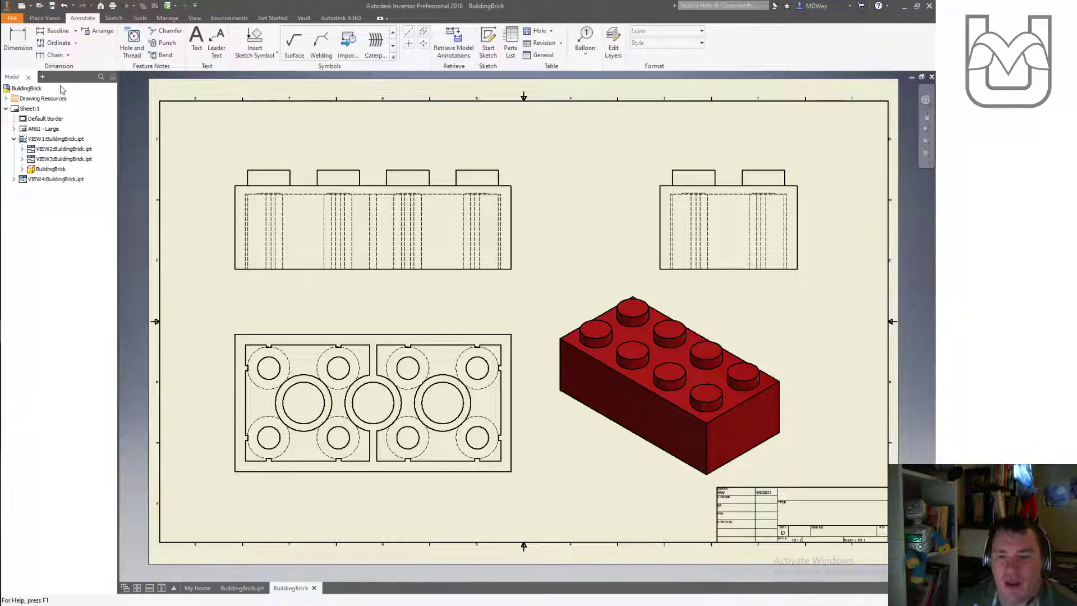
left_click(197, 39)
scroll(692, 434, "down", 2)
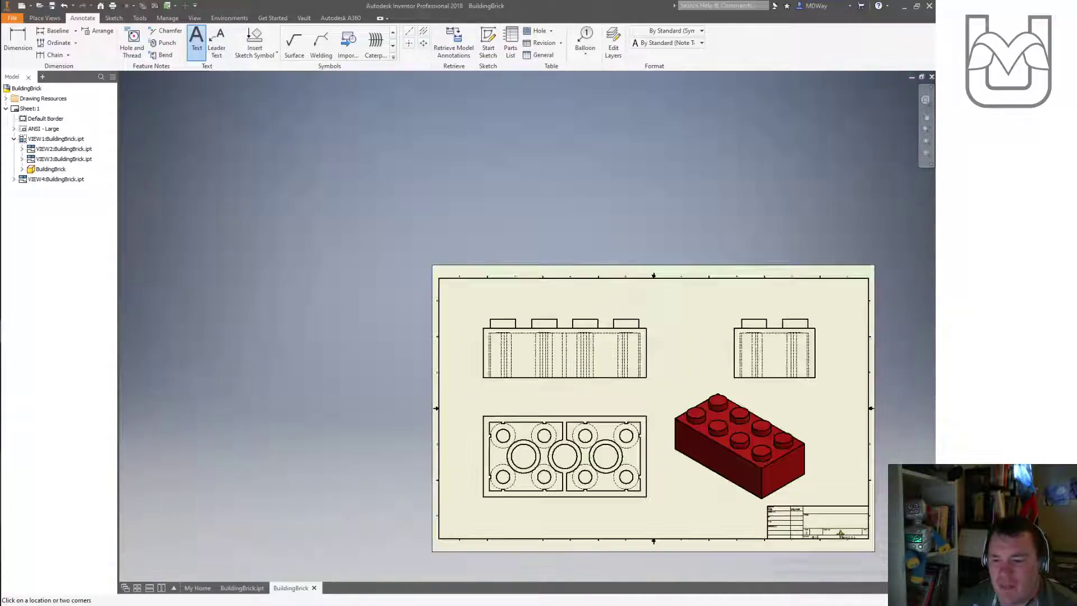
scroll(829, 517, "up", 6)
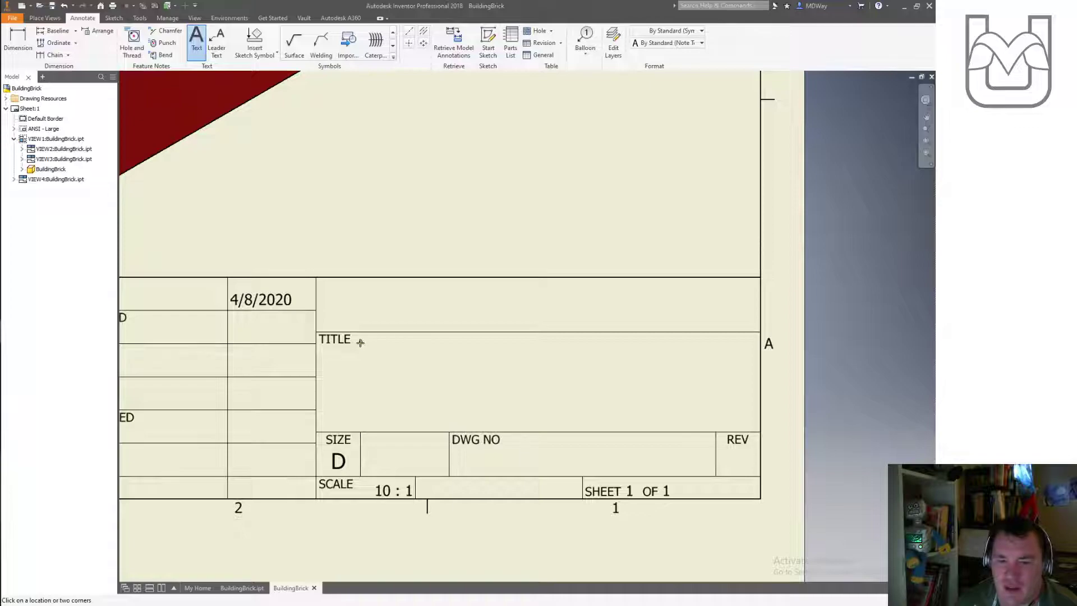
left_click_drag(361, 342, 740, 425)
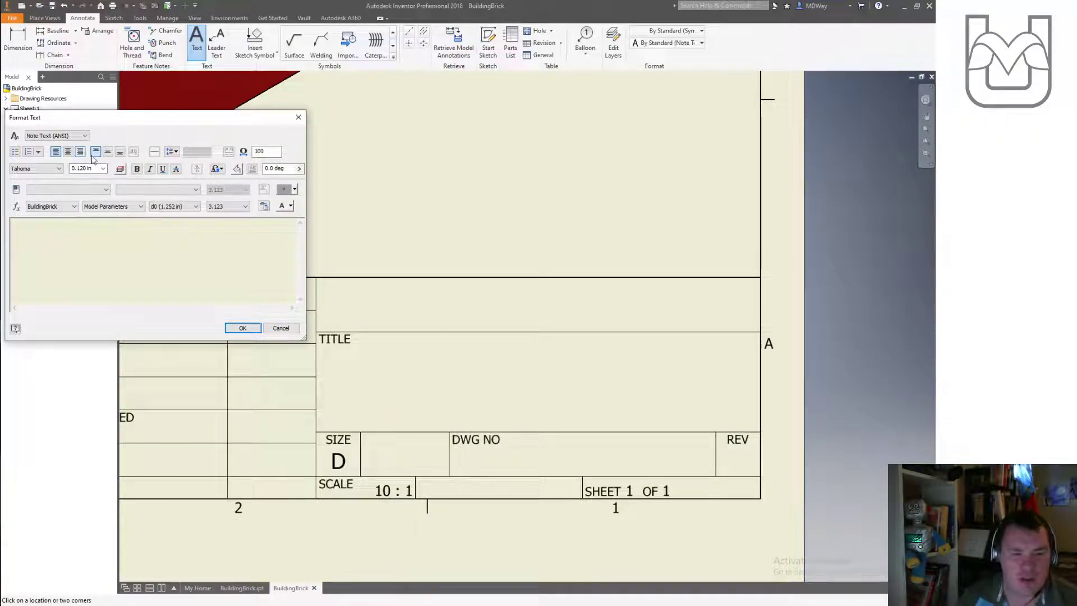
left_click(103, 169)
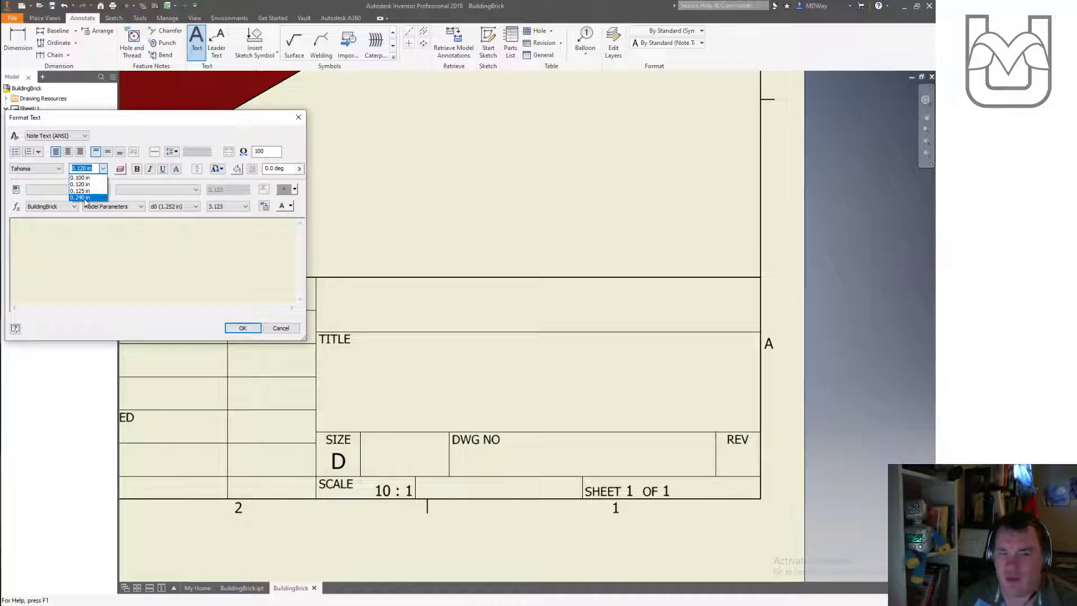
left_click(81, 198)
type("Building Brick ")
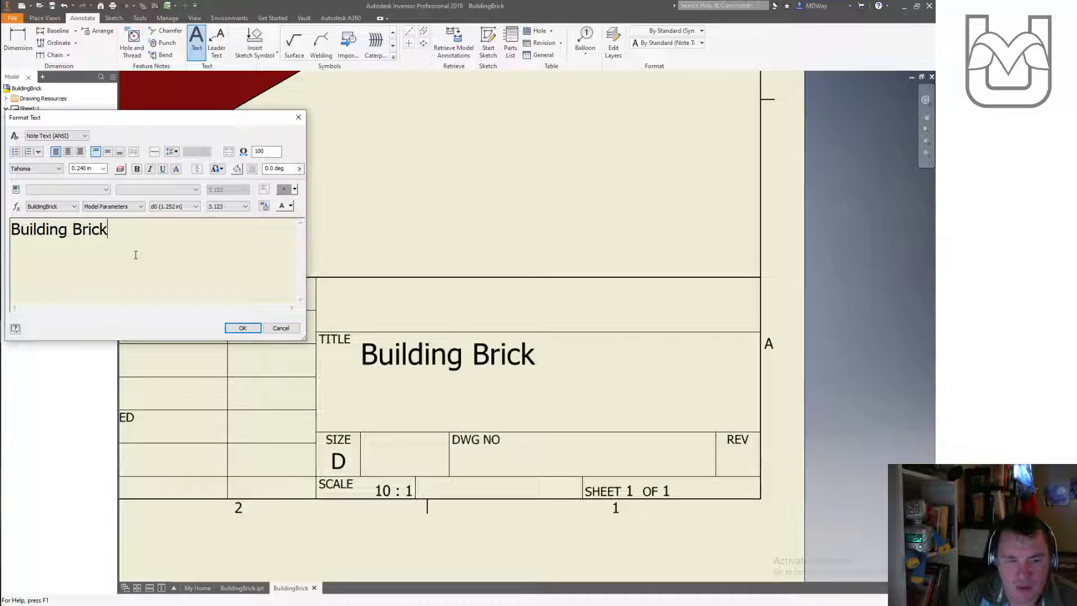
type("2x4")
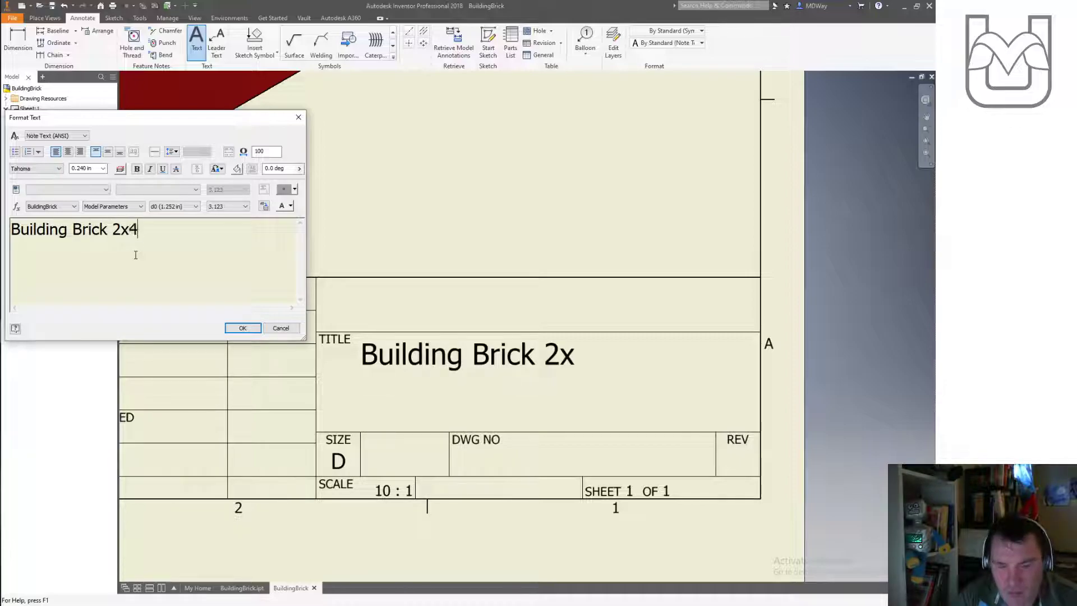
left_click(247, 328)
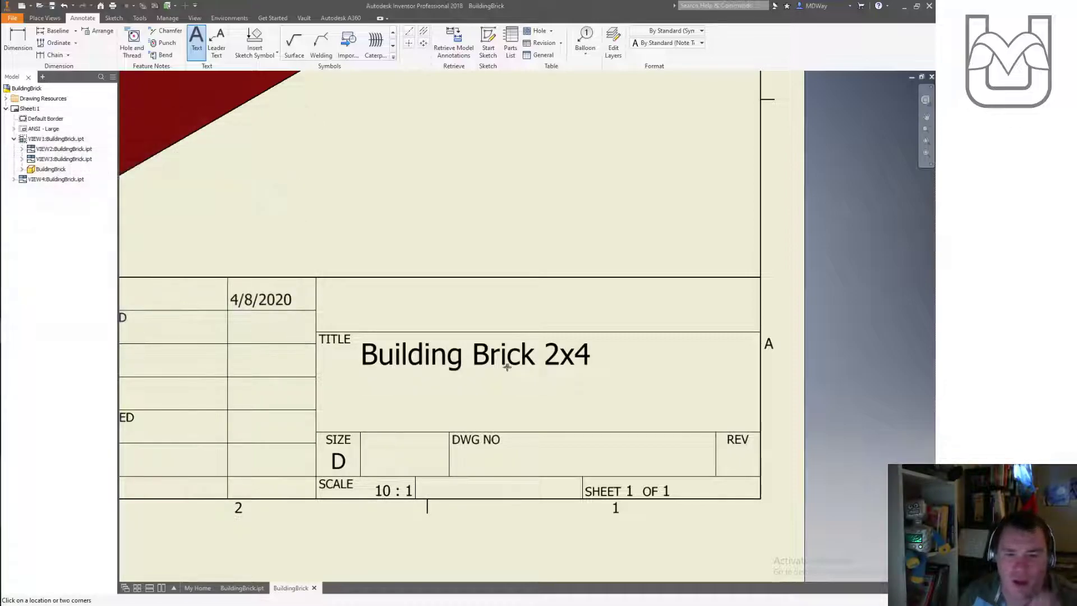
left_click(416, 362)
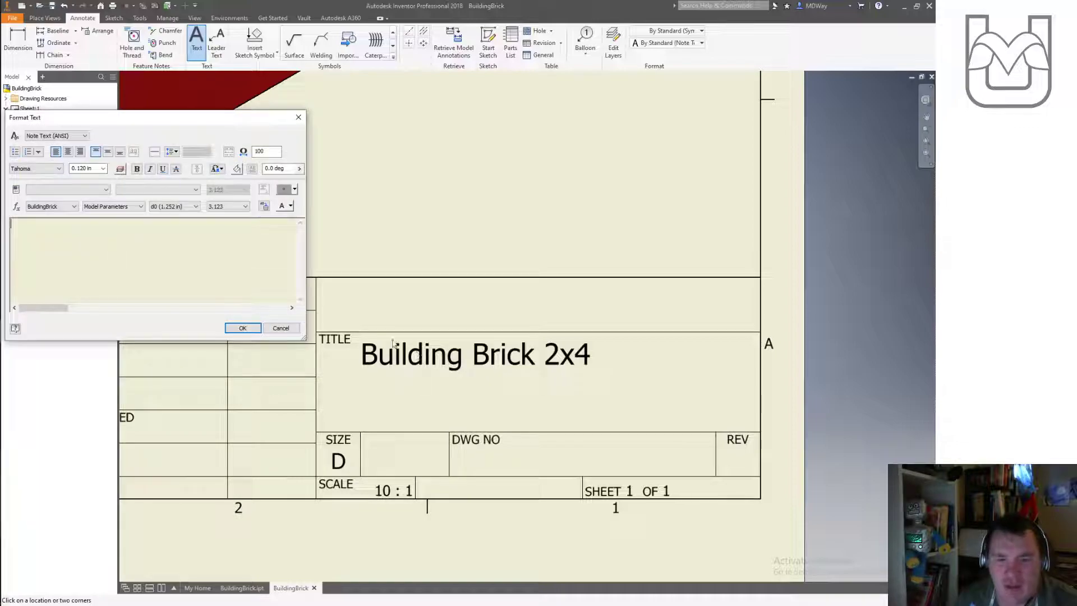
left_click(282, 327)
key("Escape")
Step: Move the title text closer to the middle of the TITLE cell
left_click(421, 355)
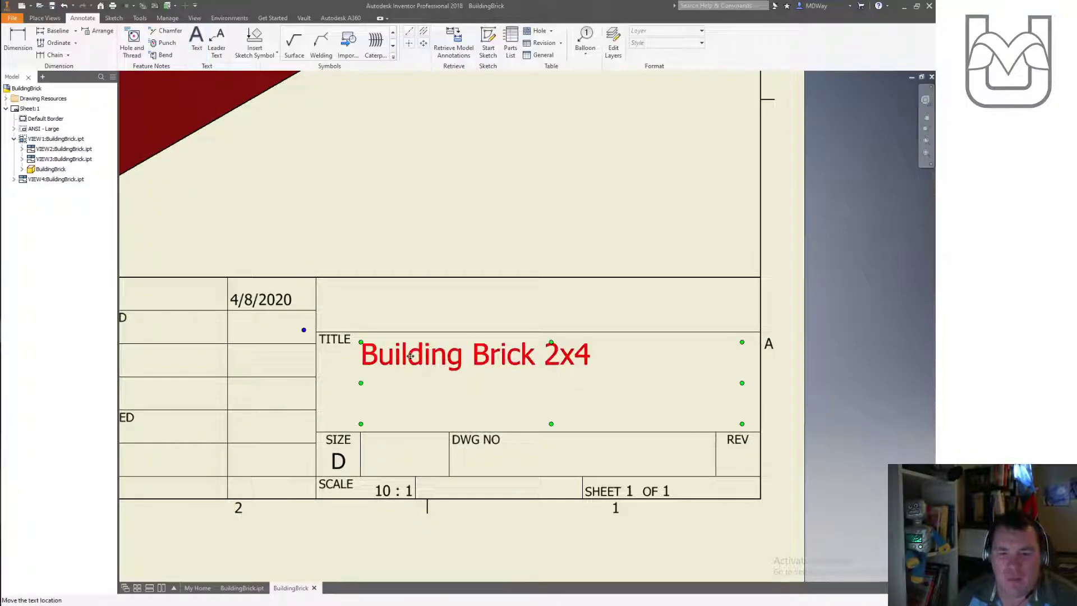
left_click_drag(421, 354, 455, 378)
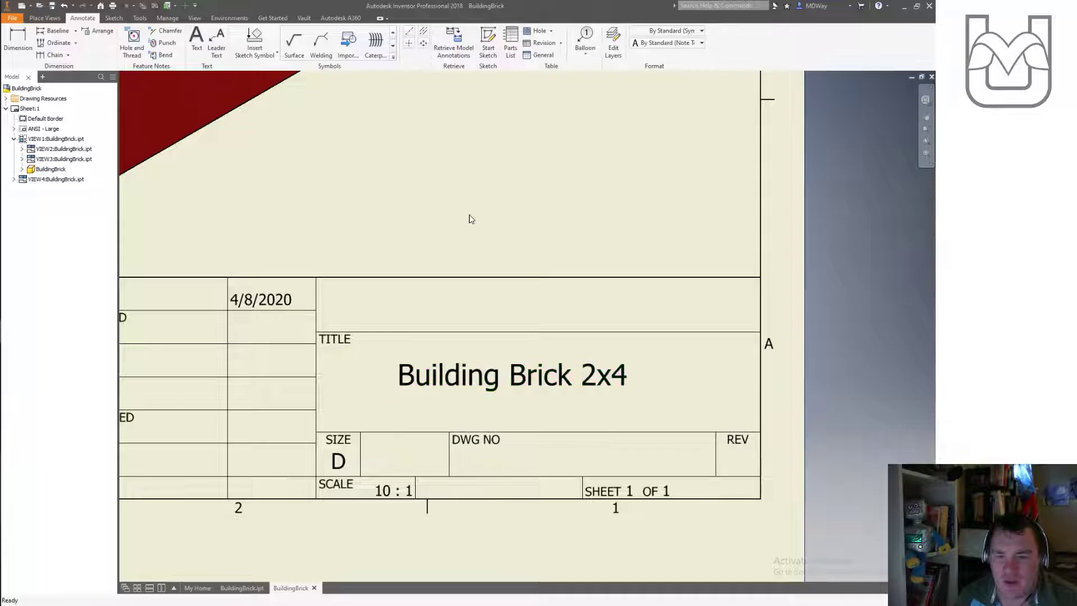
Step: Dimension the overall length of the brick's front view, placing the dimension just below the body
scroll(386, 362, "up", 5)
scroll(387, 362, "down", 8)
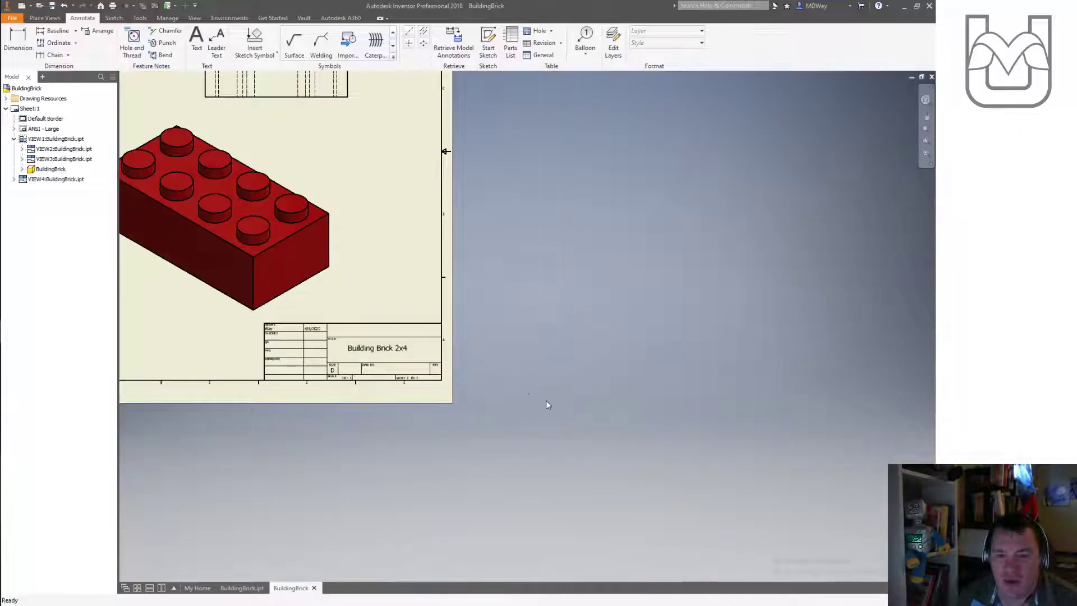
middle_click_drag(547, 404, 646, 455)
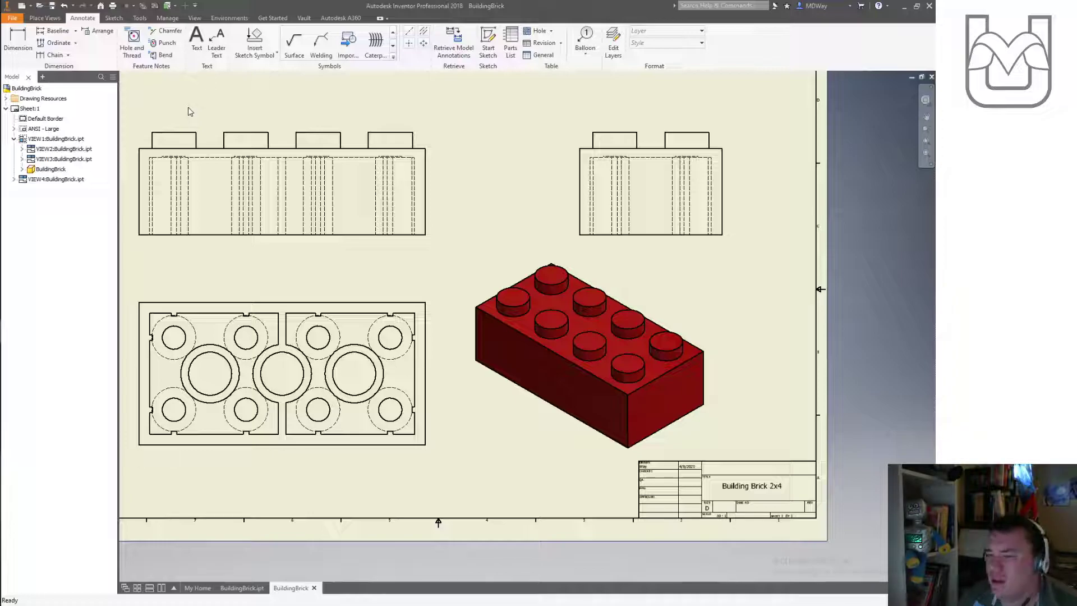
middle_click_drag(155, 91, 192, 106)
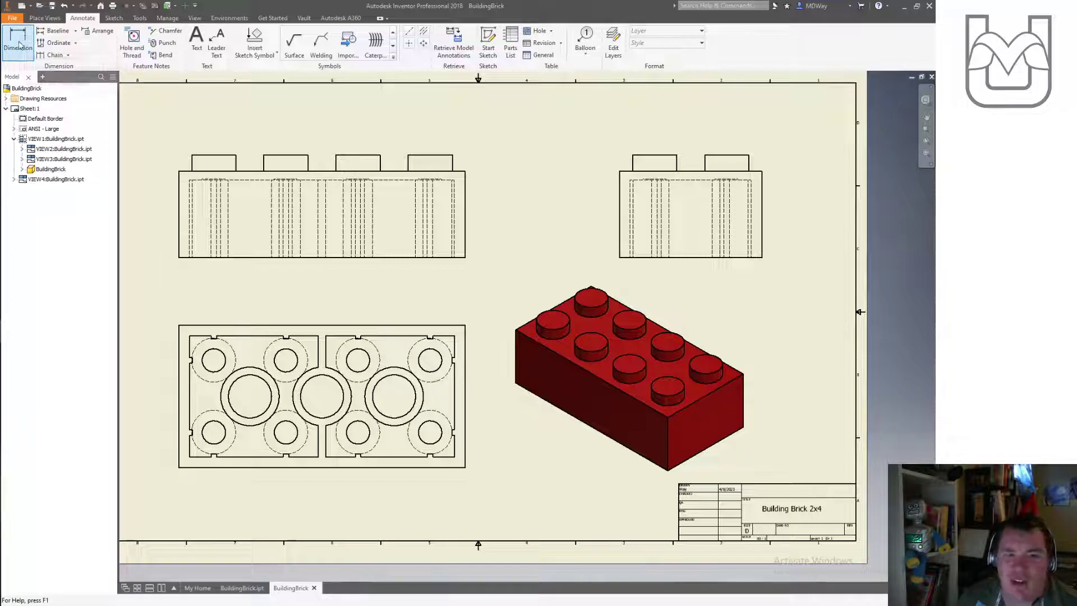
left_click(18, 43)
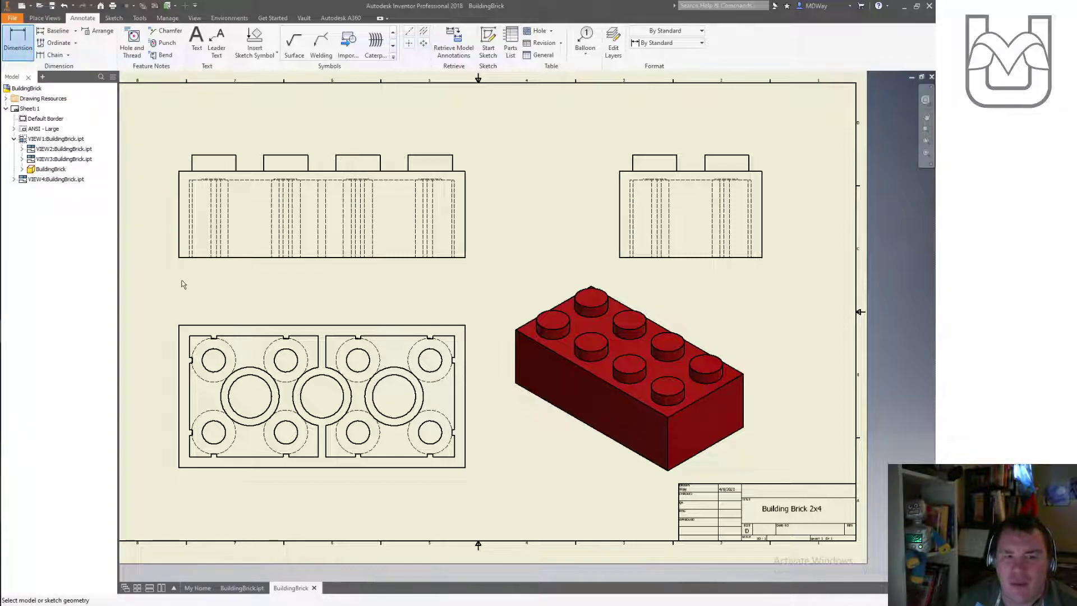
left_click(179, 253)
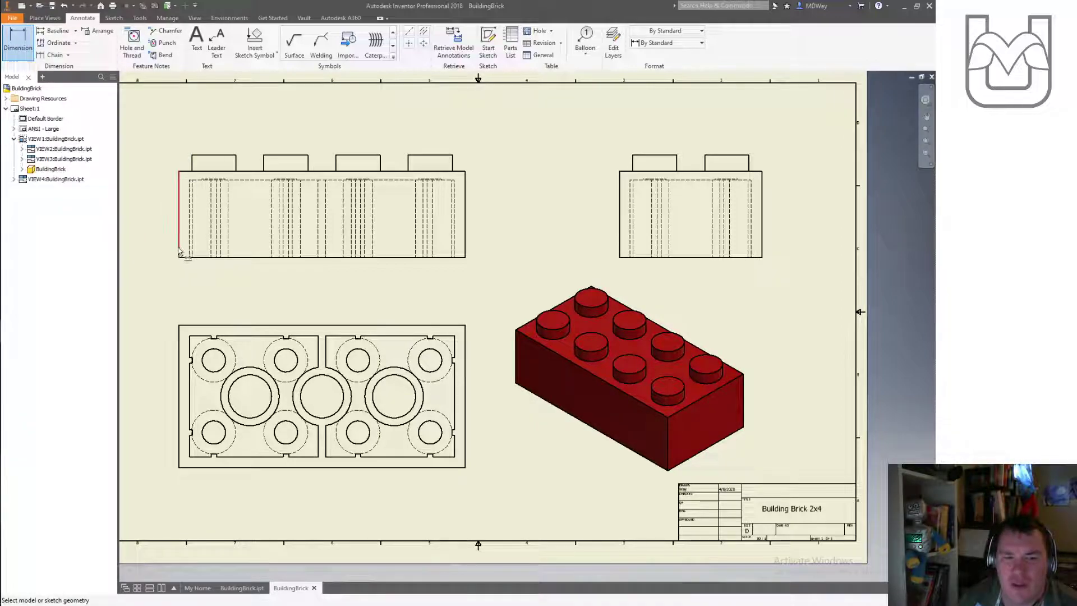
left_click(466, 242)
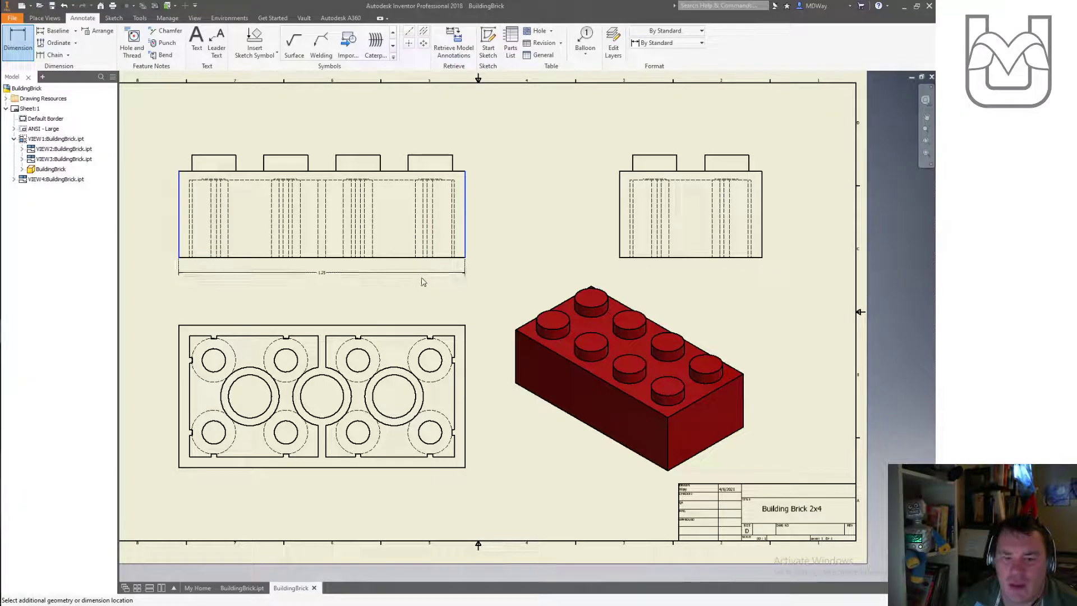
left_click(367, 273)
left_click(349, 254)
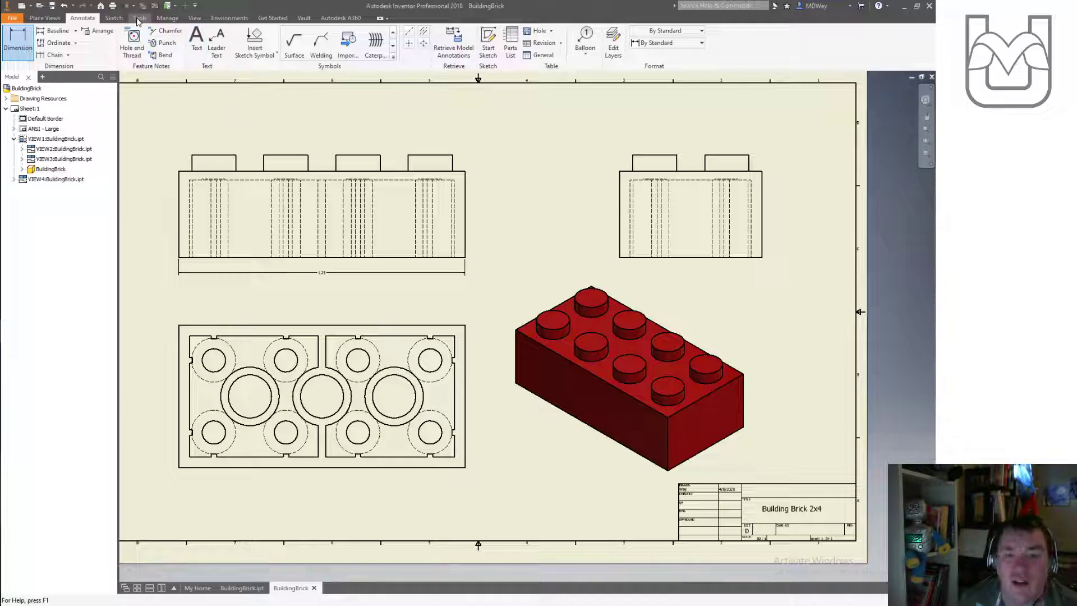
Step: Check the front view's length dimension in the Edit Dimension dialog and delete the dimension
double_click(321, 273)
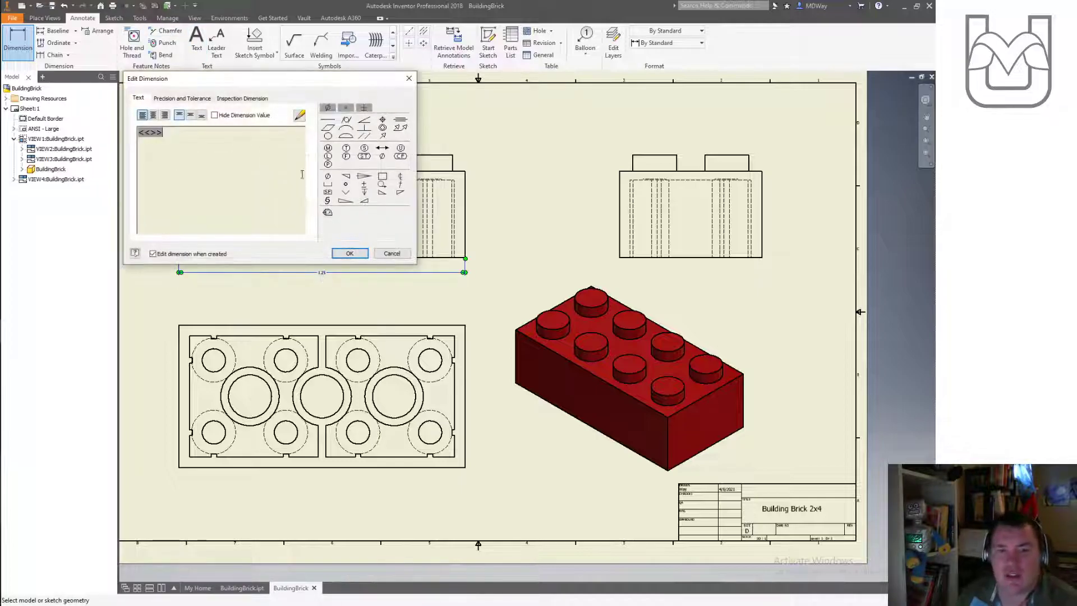
left_click(347, 253)
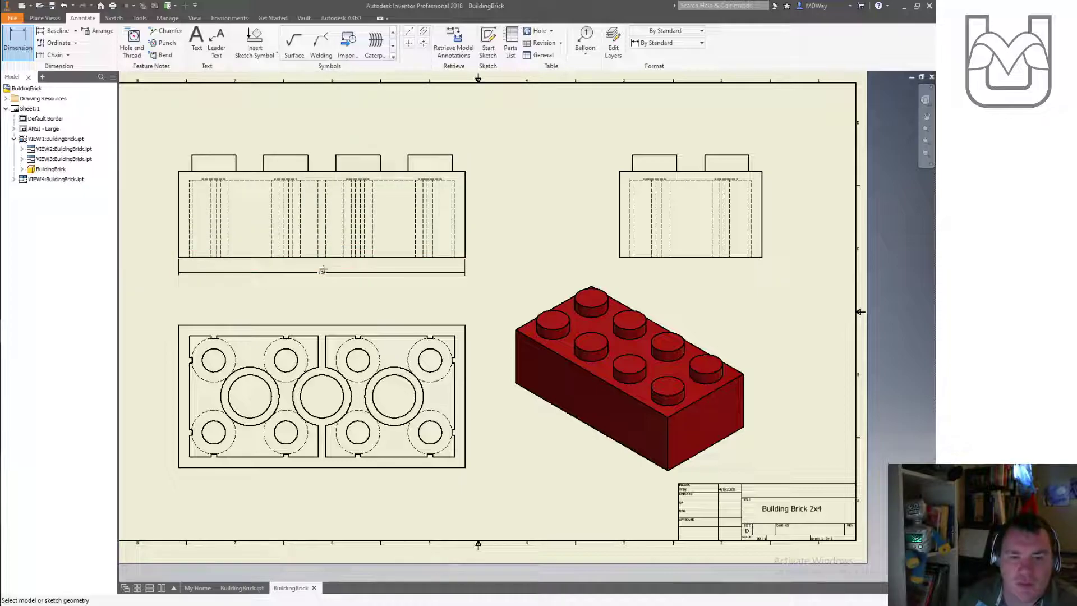
double_click(323, 272)
left_click(387, 250)
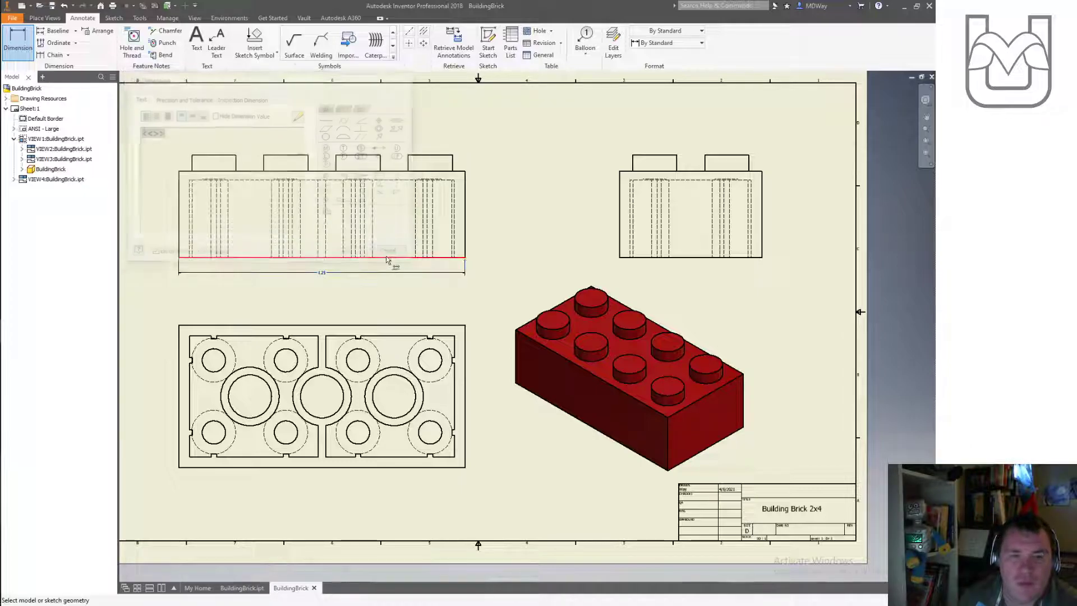
key("Escape")
left_click(313, 270)
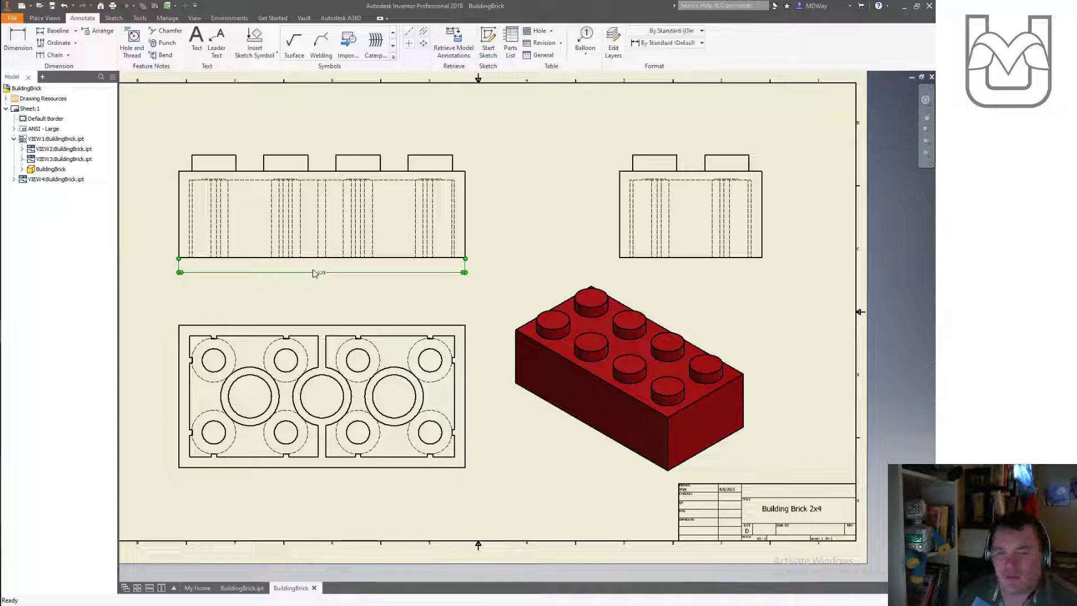
key("Delete")
Step: Change the drawing document's active standard to Default Standard (ANSI-mm) and apply it
left_click(139, 18)
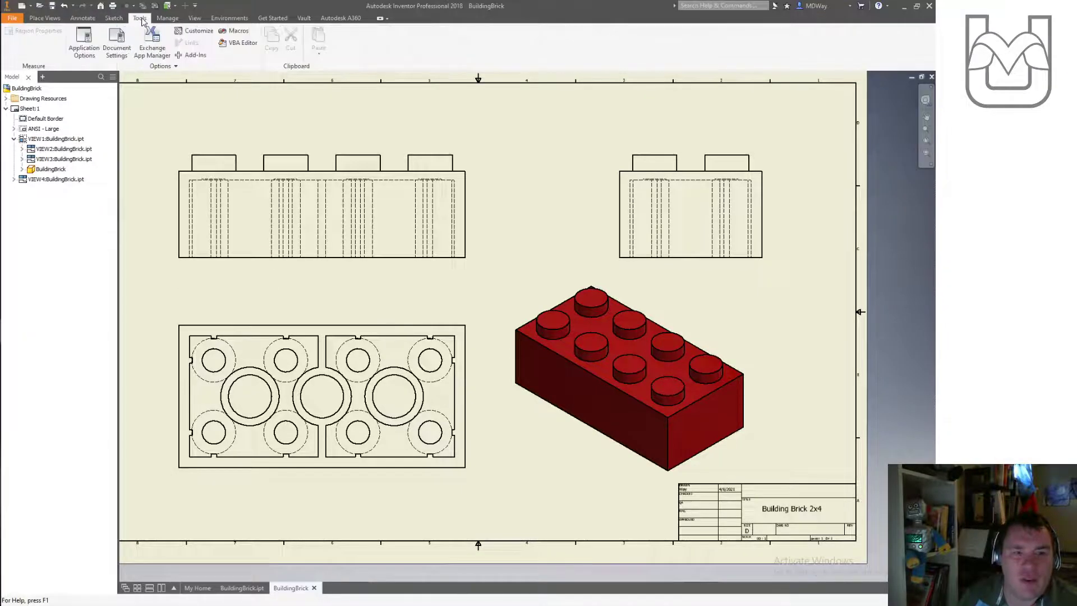
left_click(115, 51)
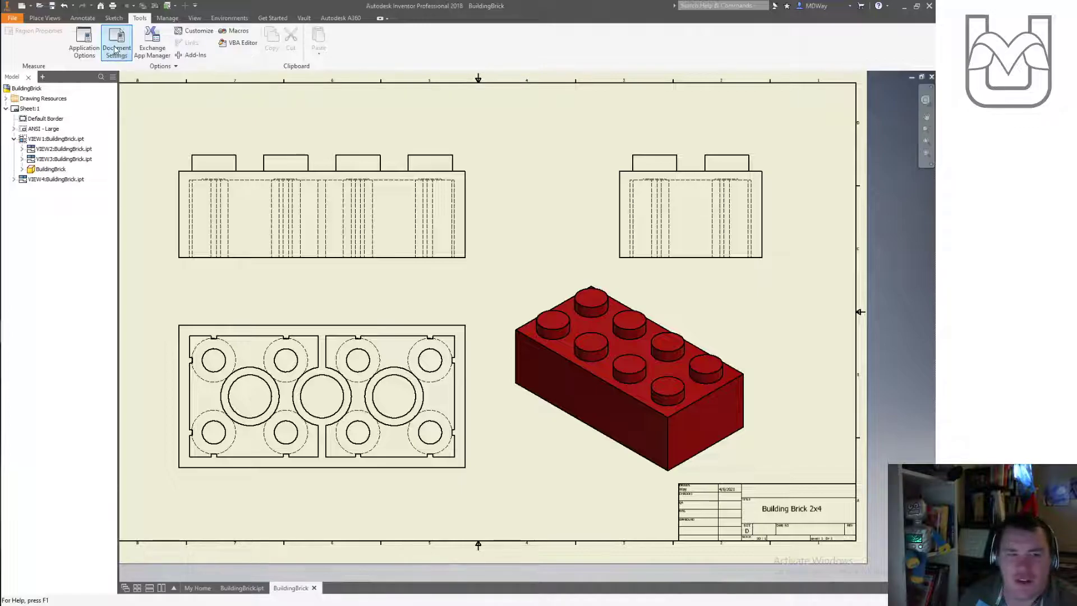
left_click_drag(136, 151, 502, 161)
left_click(457, 221)
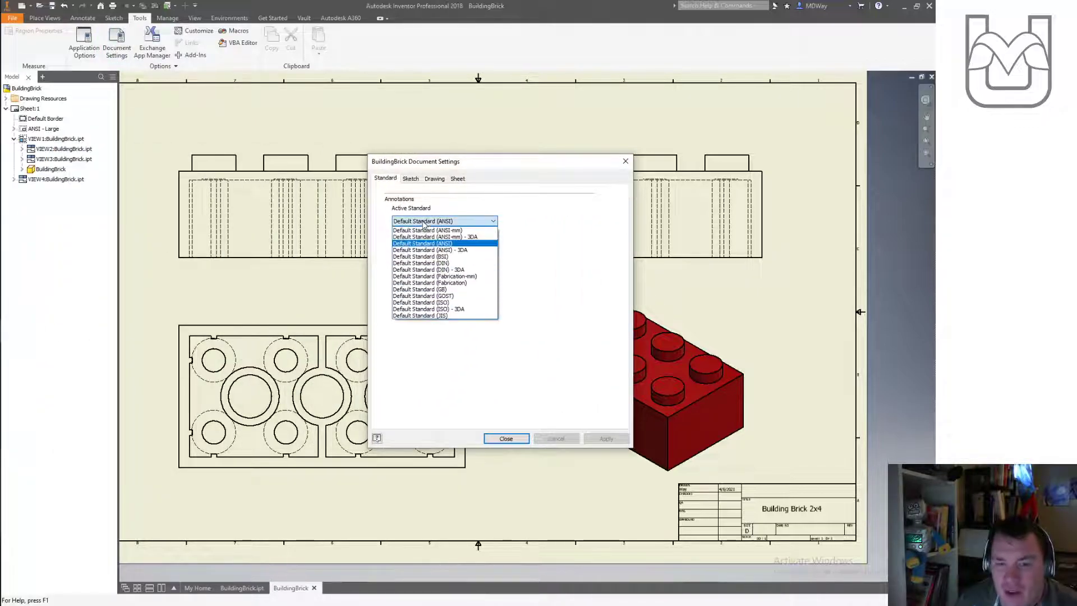
left_click(471, 231)
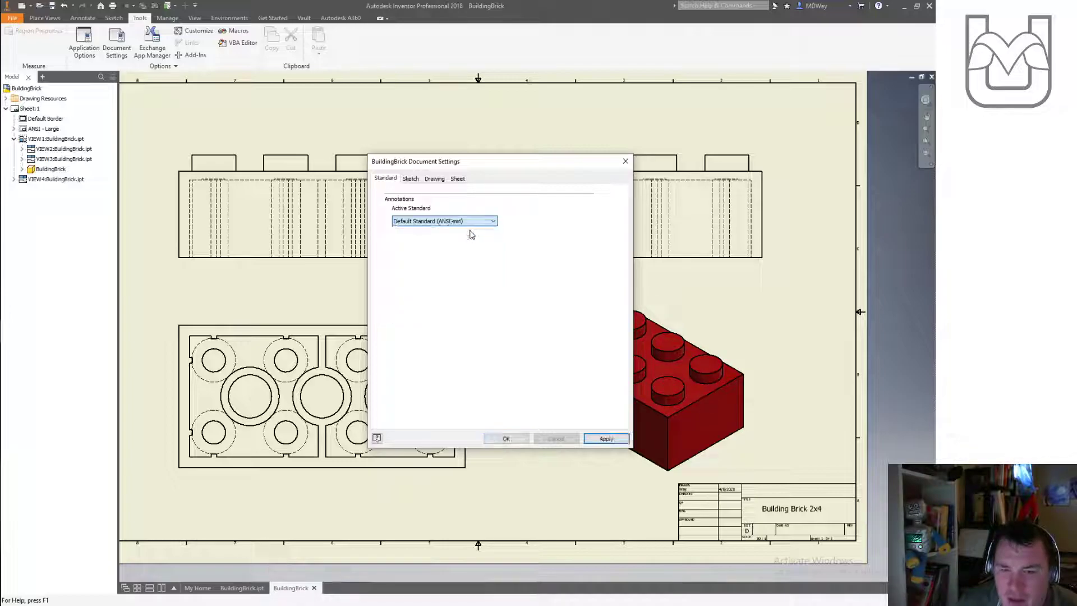
left_click(606, 439)
left_click(506, 438)
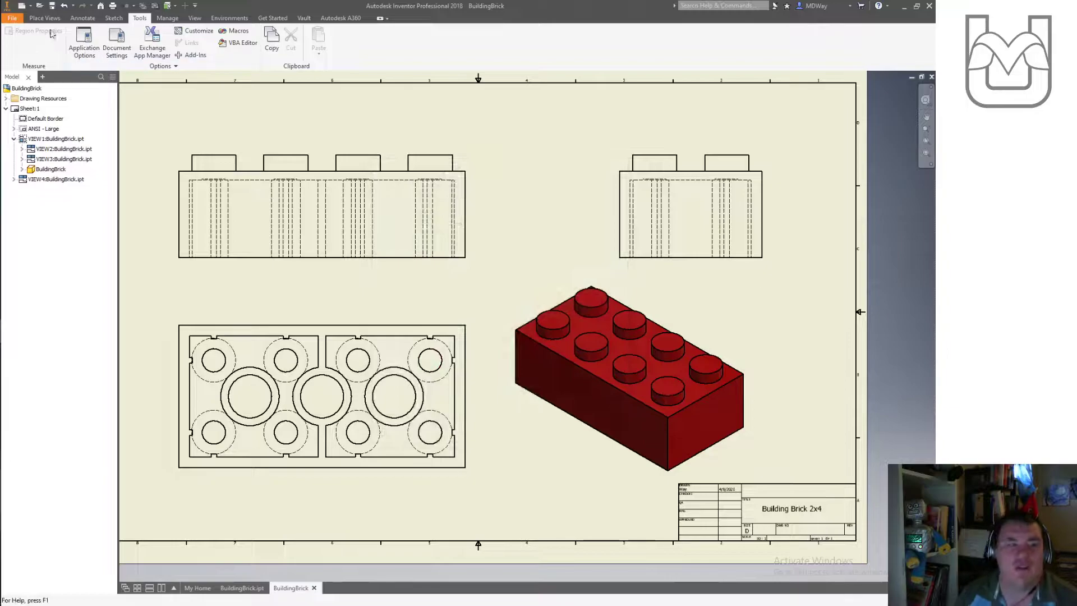
Step: Add an overall length dimension below the brick's front view, between the body's two outer vertical edges
left_click(82, 18)
left_click(18, 40)
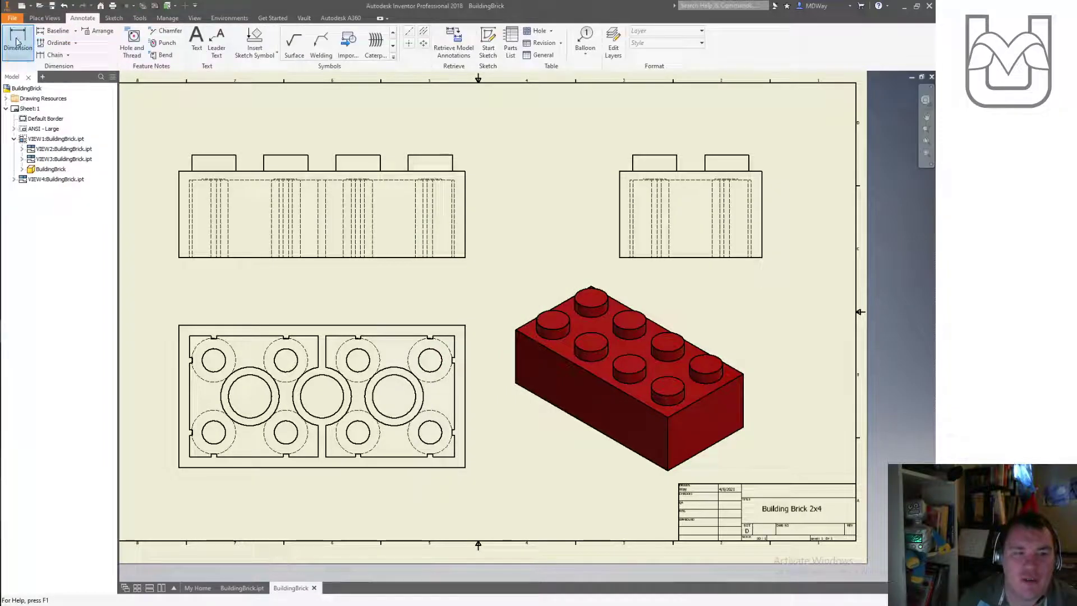
left_click(179, 241)
left_click(465, 240)
left_click(397, 272)
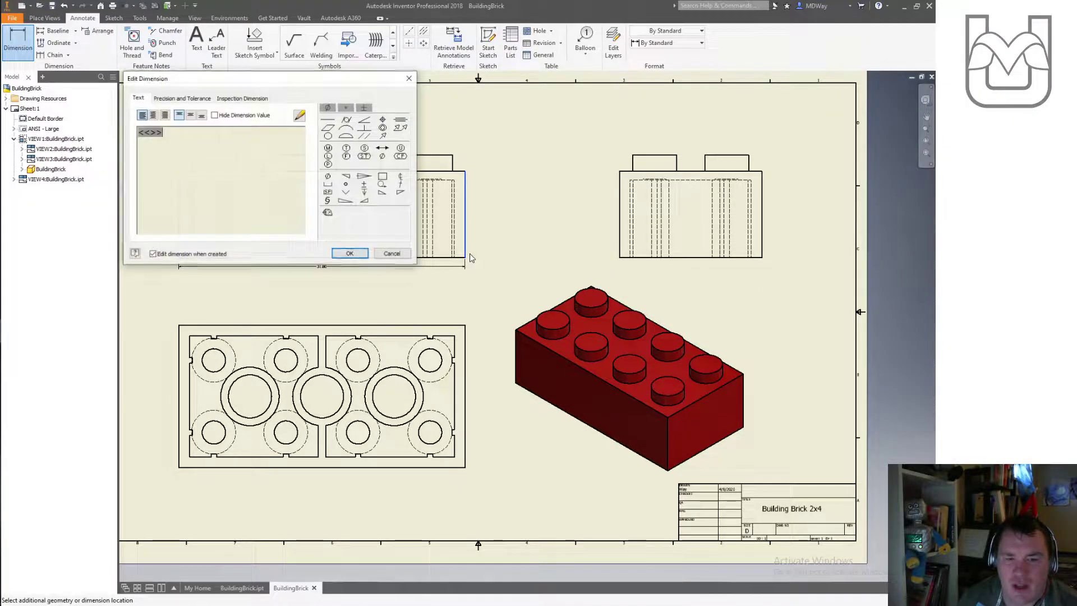
left_click(351, 254)
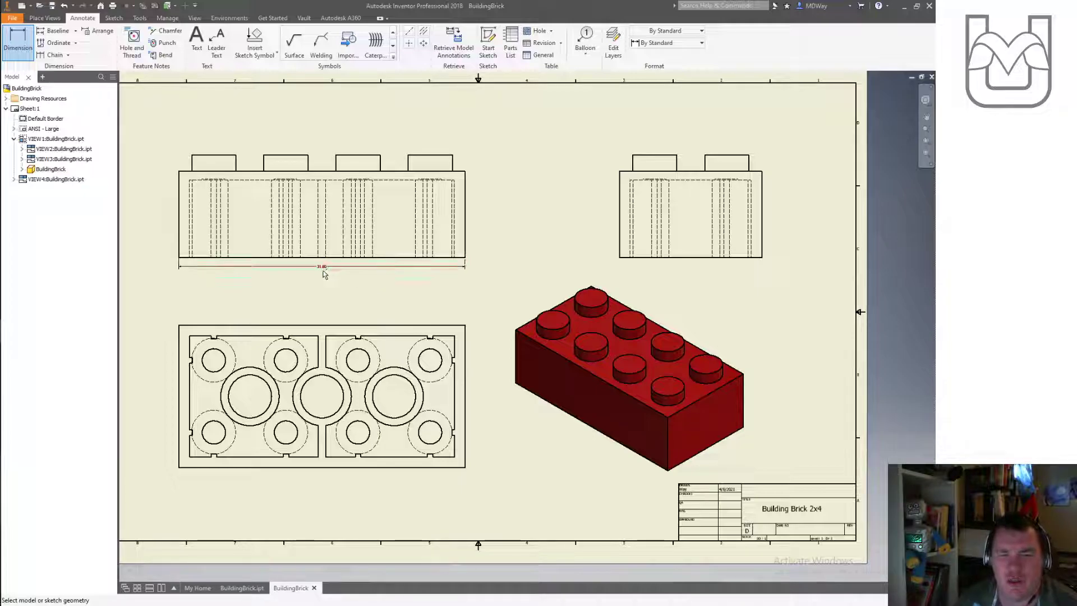
Step: Dimension the body height without studs on the right side of the front view
left_click(18, 40)
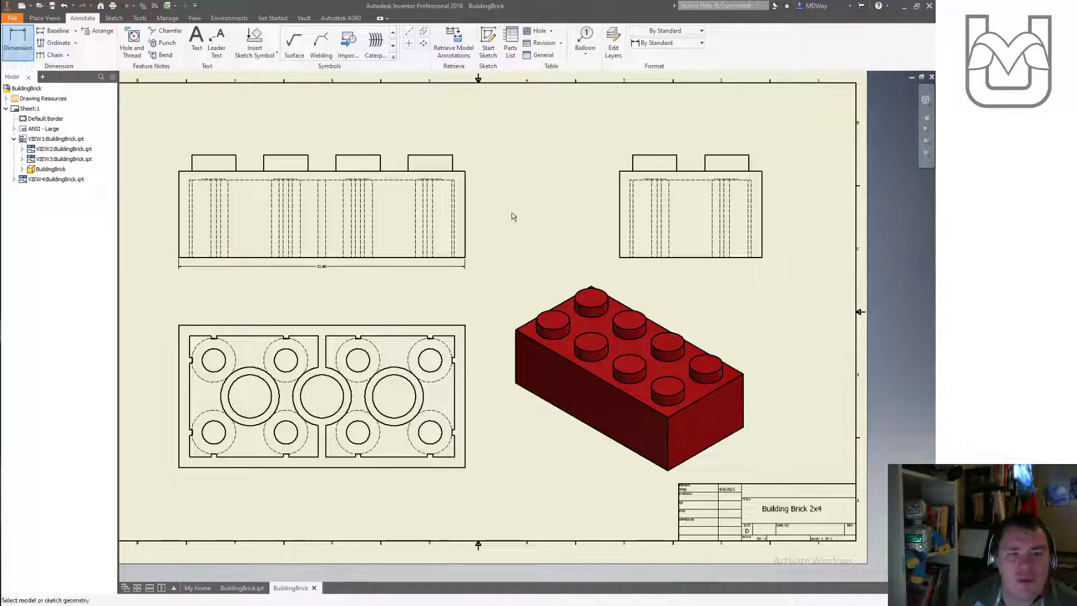
left_click(458, 172)
left_click(456, 257)
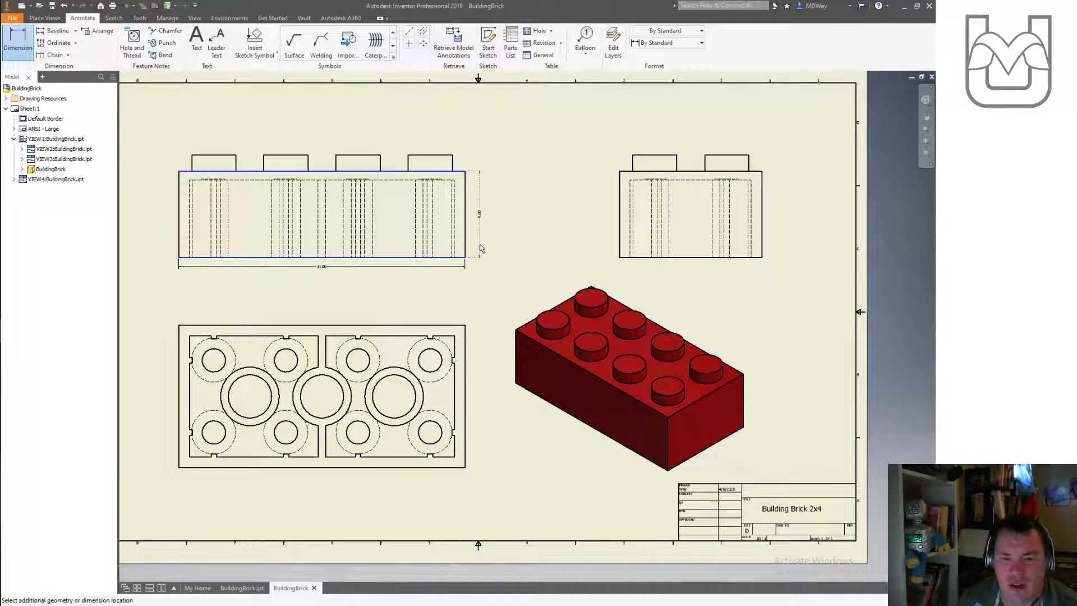
left_click(482, 232)
left_click(348, 252)
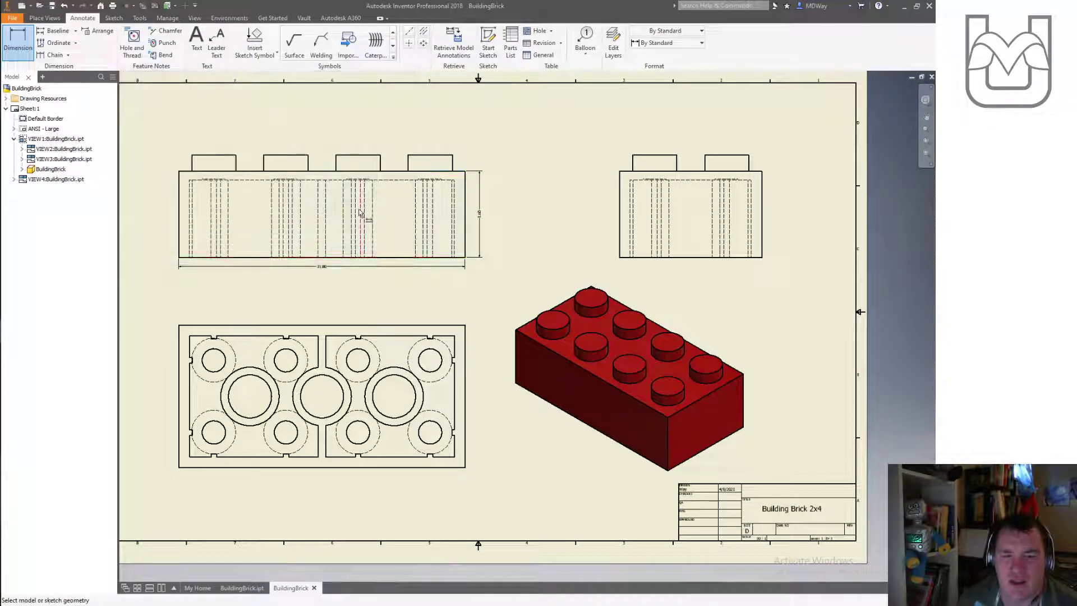
key("Escape")
Step: Add a diameter dimension to the upper-right small solid circle in the underside view, placed just outside the brick
left_click(14, 37)
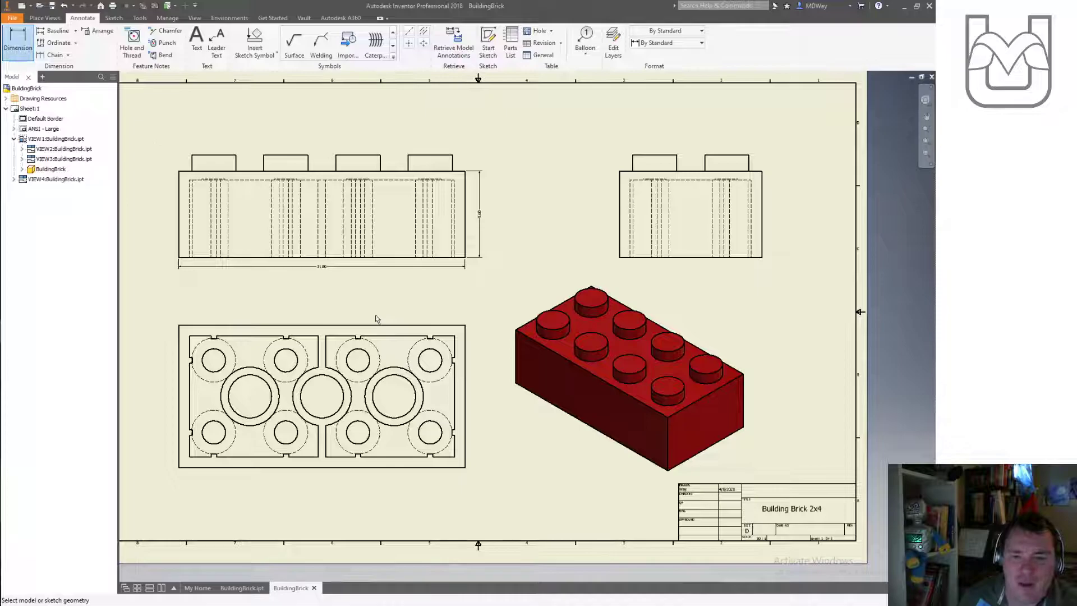
left_click(432, 366)
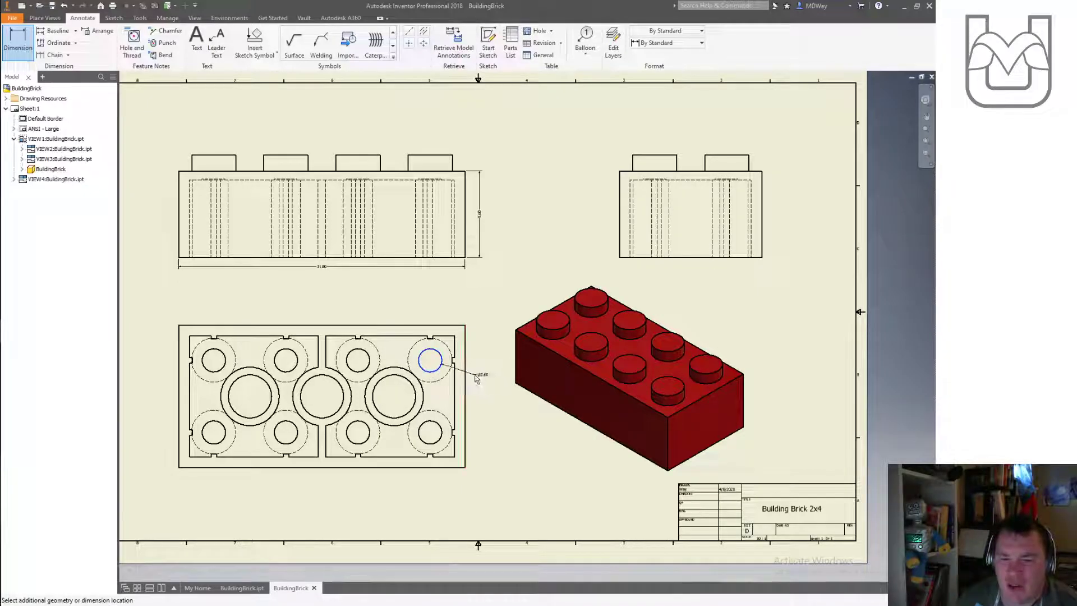
left_click(476, 379)
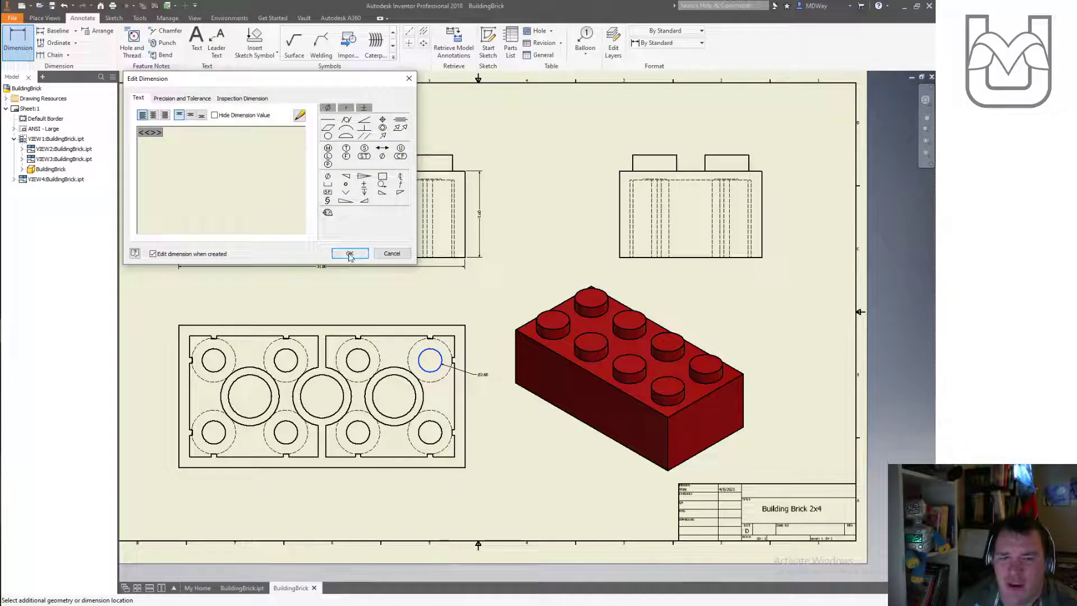
left_click(349, 253)
Step: Append " typ." after the value of the small circle's diameter dimension
scroll(473, 379, "down", 3)
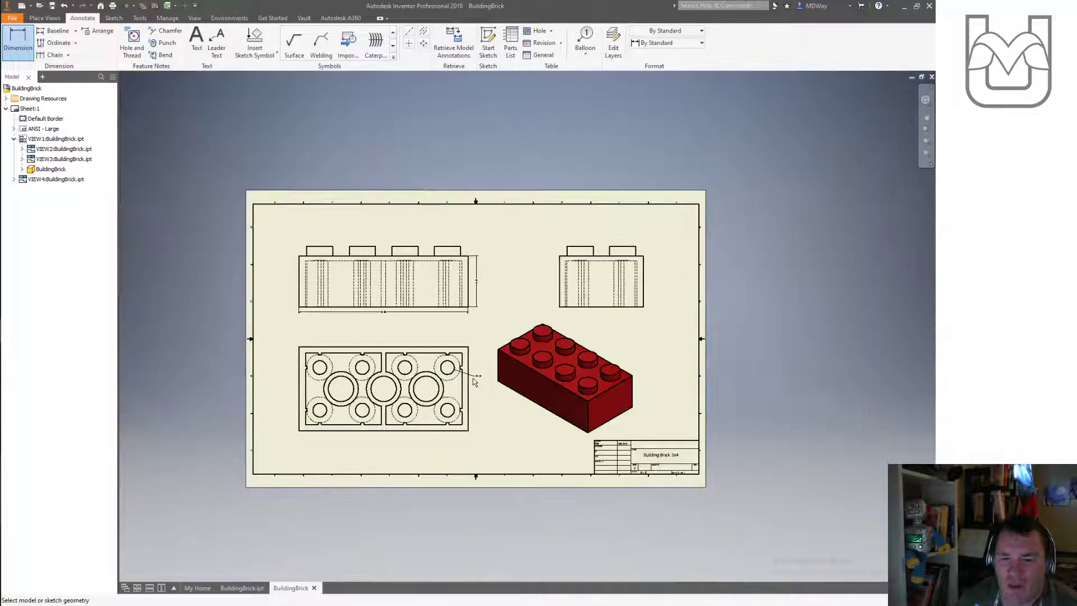
scroll(473, 378, "up", 6)
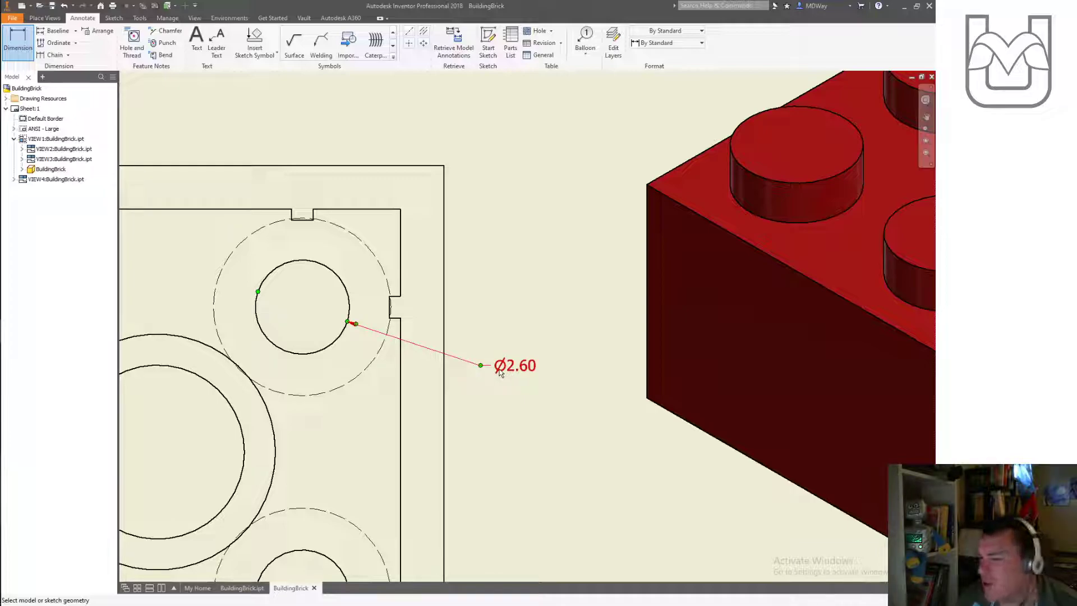
double_click(501, 373)
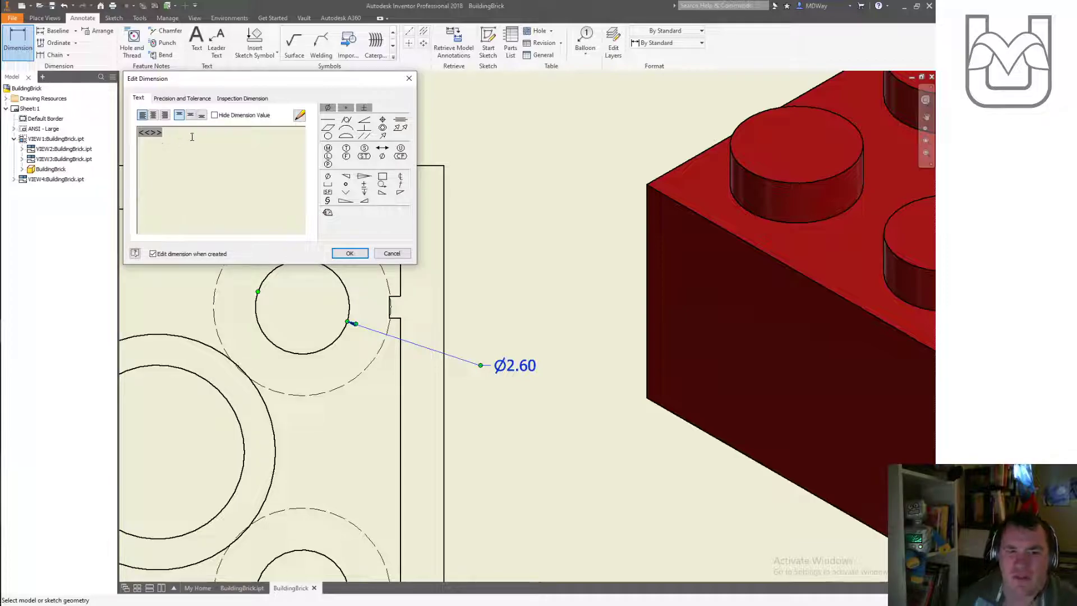
type("typ.")
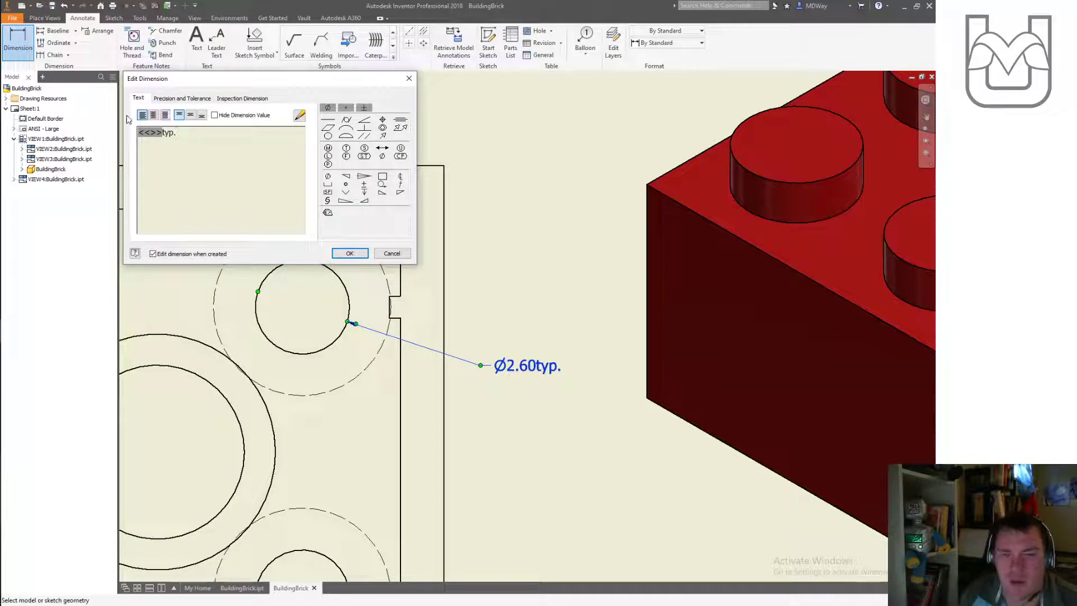
left_click(163, 133)
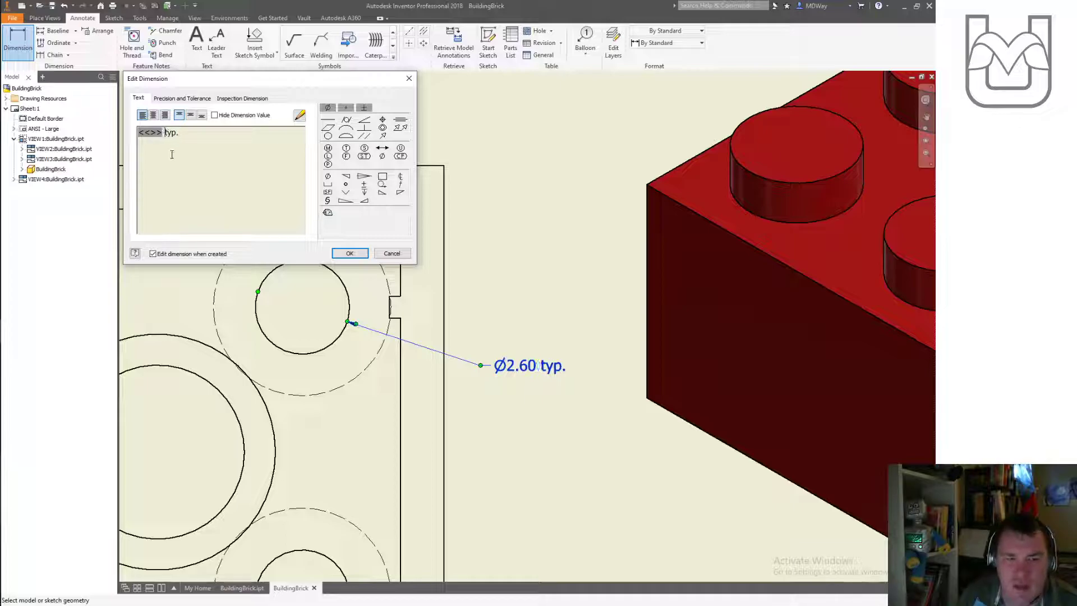
left_click(350, 254)
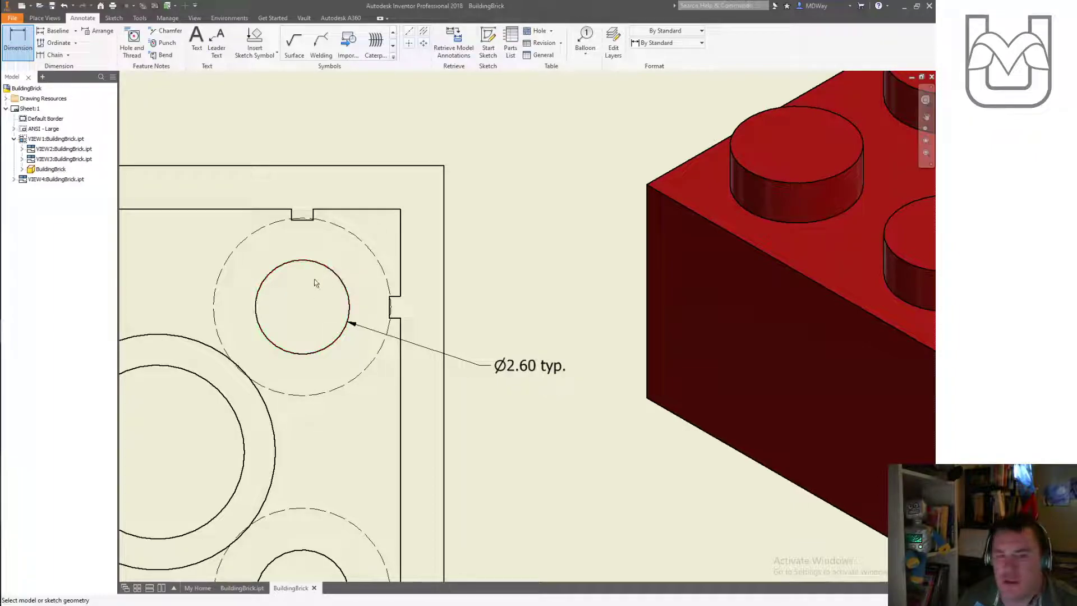
Step: Add a center mark to the upper-right small circle in the underside view
middle_click_drag(312, 284, 509, 286)
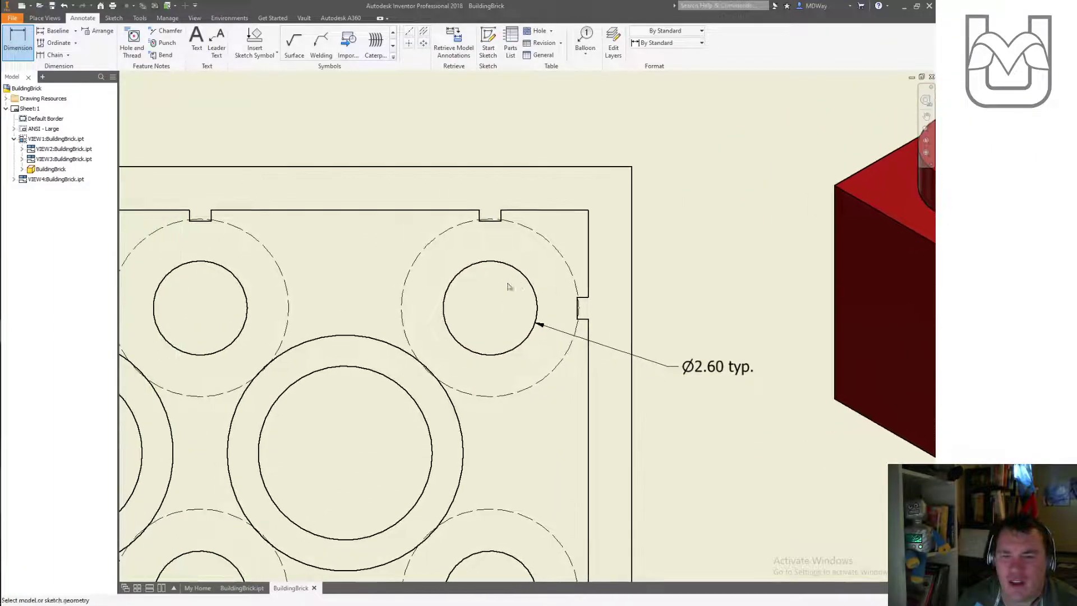
left_click(411, 45)
left_click(524, 276)
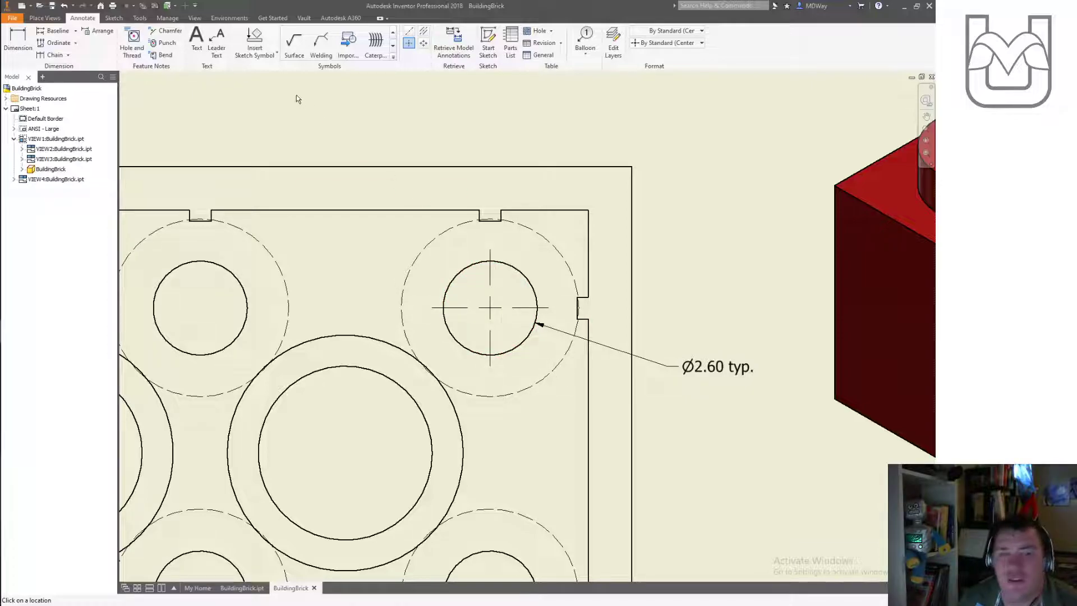
Step: Dimension the horizontal distance from the upper-right circle's center mark to the brick's right edge, placed above the underside view
left_click(18, 40)
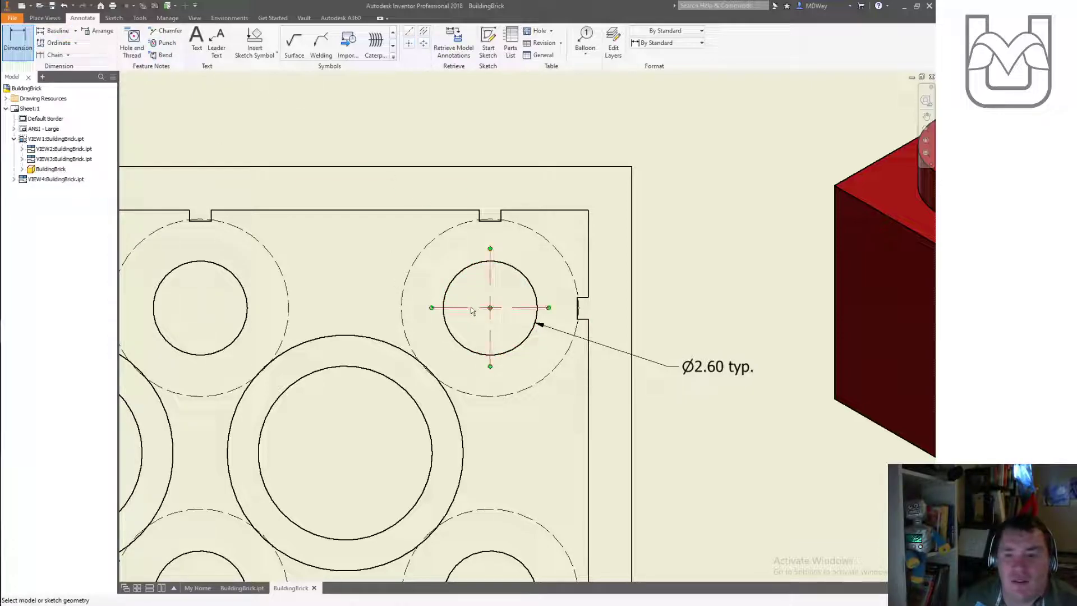
left_click(488, 273)
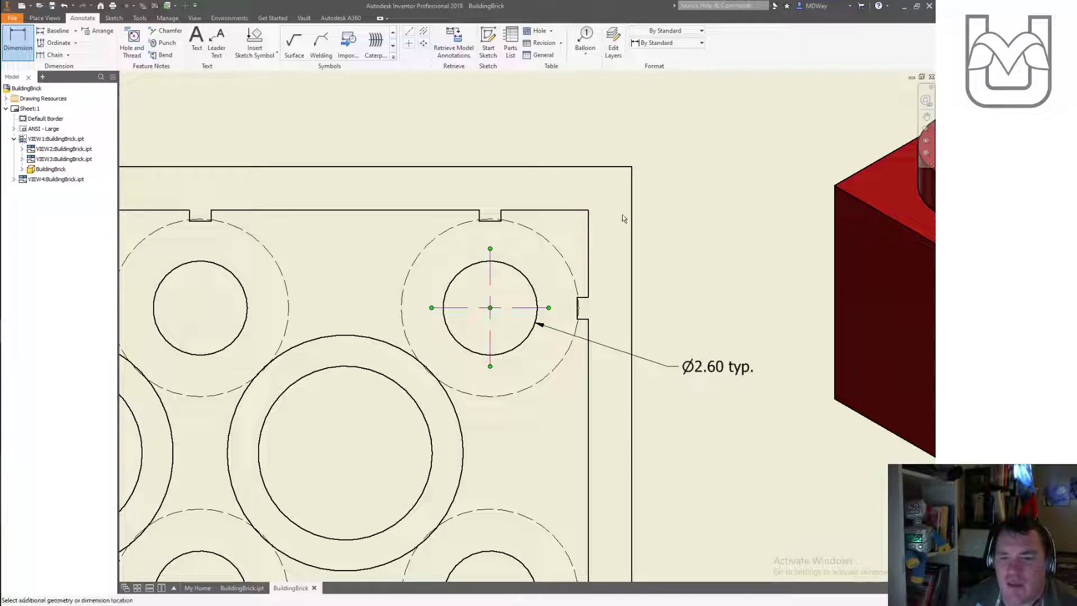
left_click(631, 235)
left_click(595, 128)
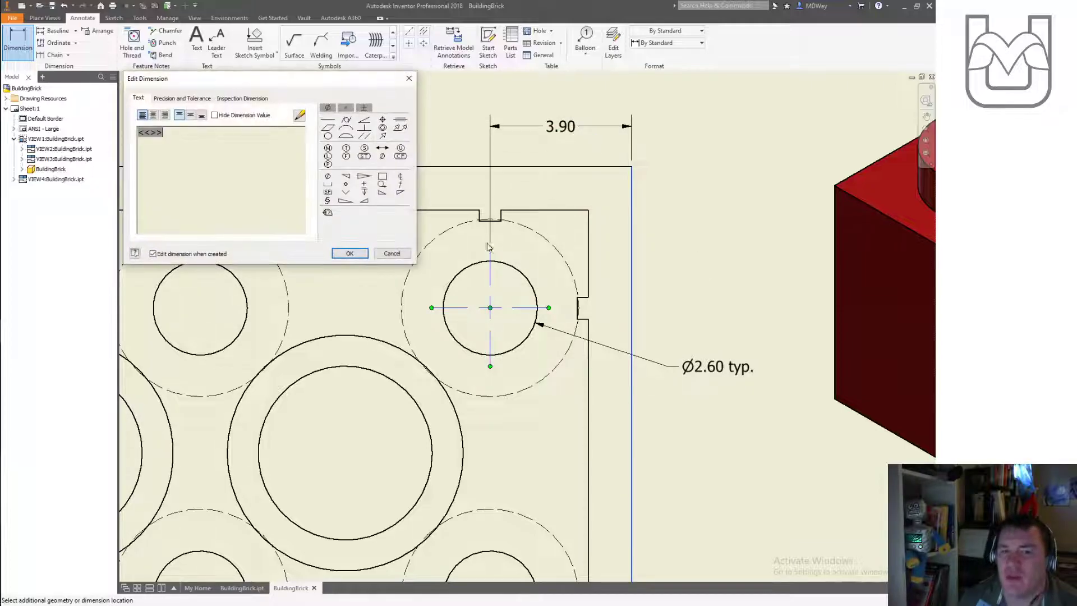
left_click(352, 253)
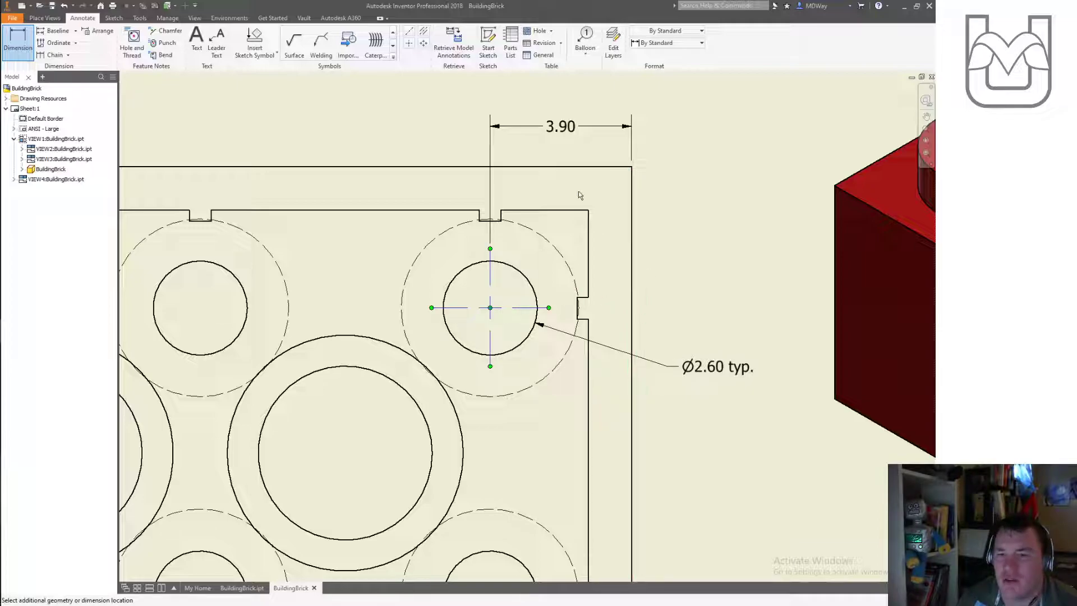
Step: Dimension the vertical distance from the brick's top edge to the upper-right circle's center mark, placed beside the underside view
left_click(579, 167)
left_click(548, 307)
left_click(695, 264)
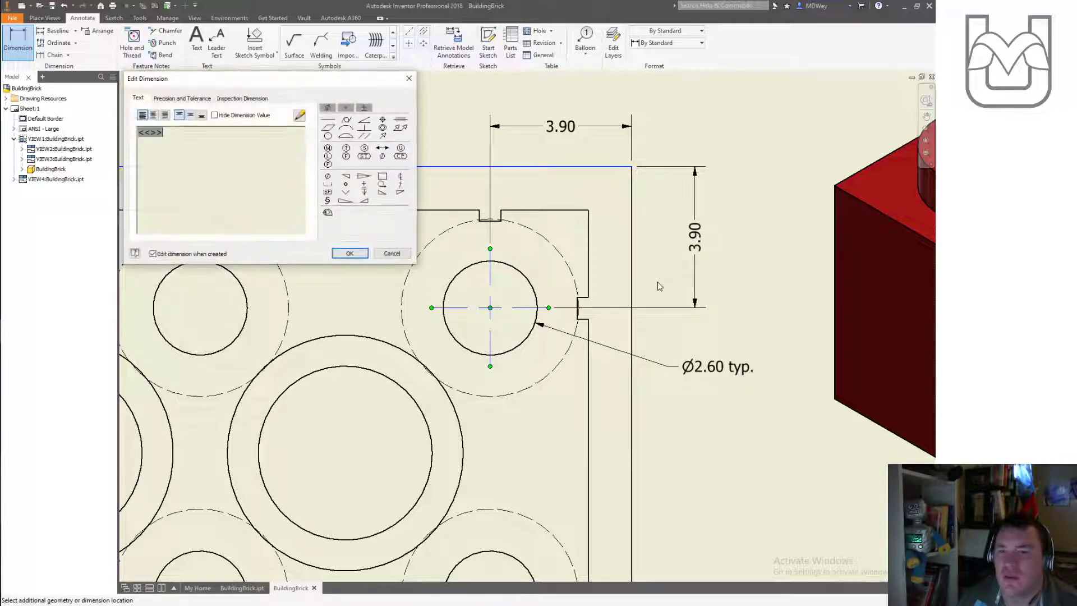
left_click(350, 253)
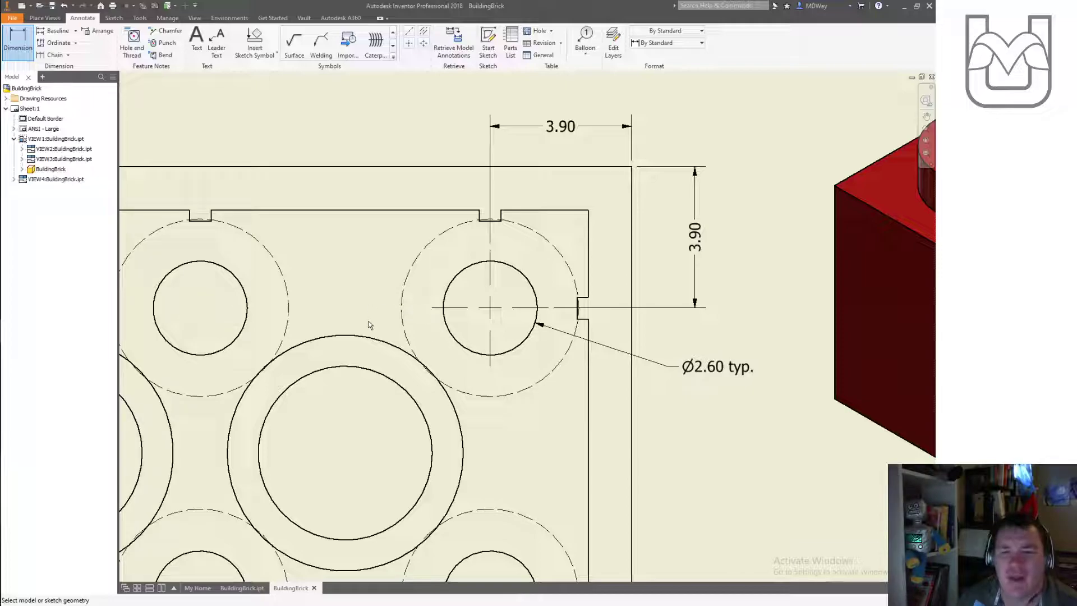
Step: Add a bisecting centerline between the two vertical sides of the rightmost stud in the front view
scroll(369, 326, "down", 5)
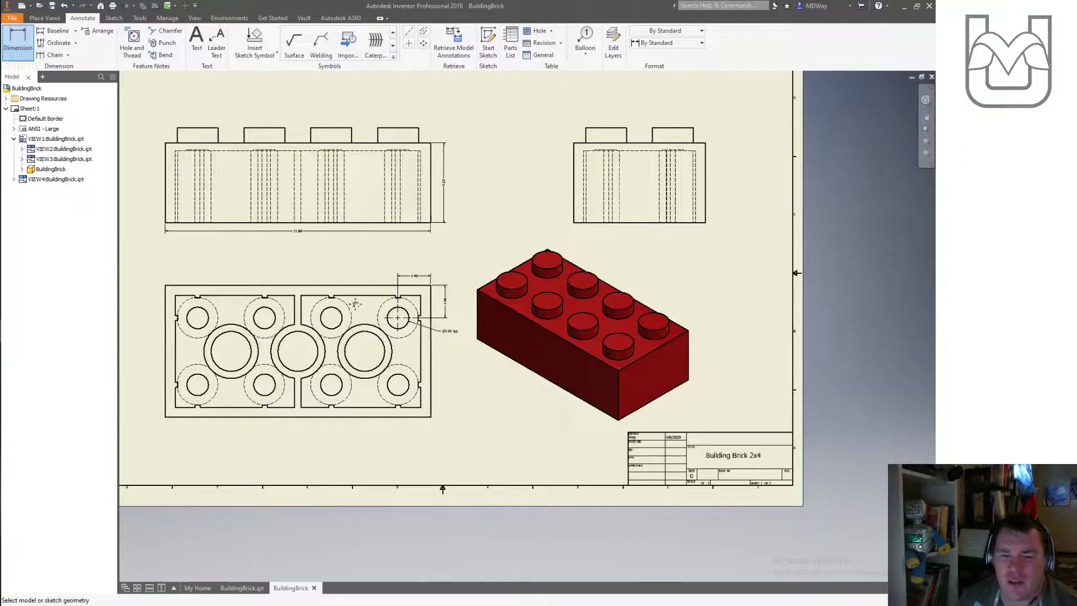
middle_click_drag(408, 312, 432, 346)
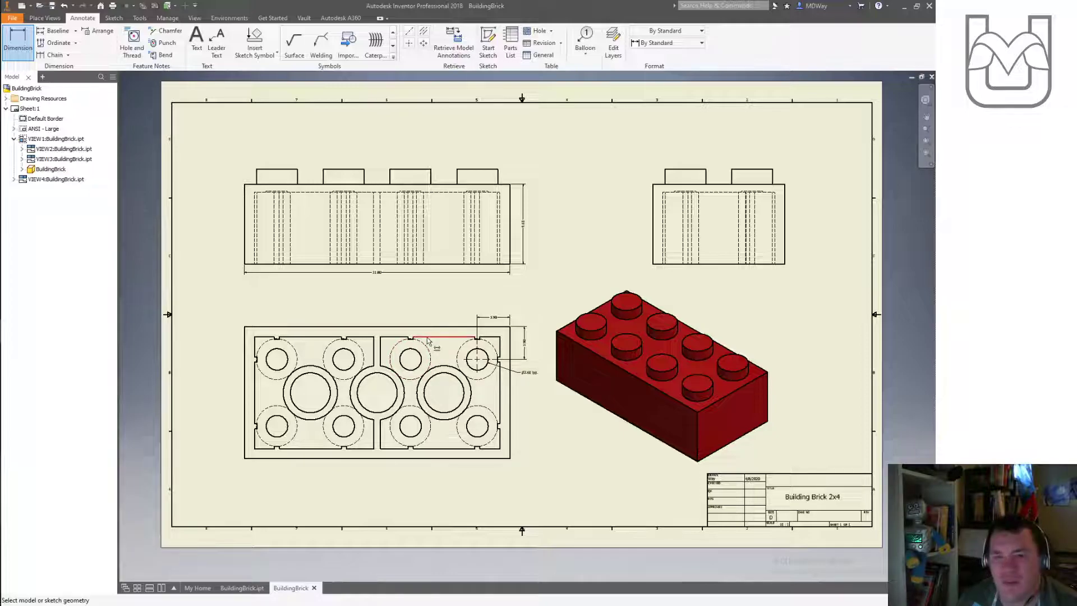
scroll(474, 169, "down", 2)
scroll(474, 169, "up", 6)
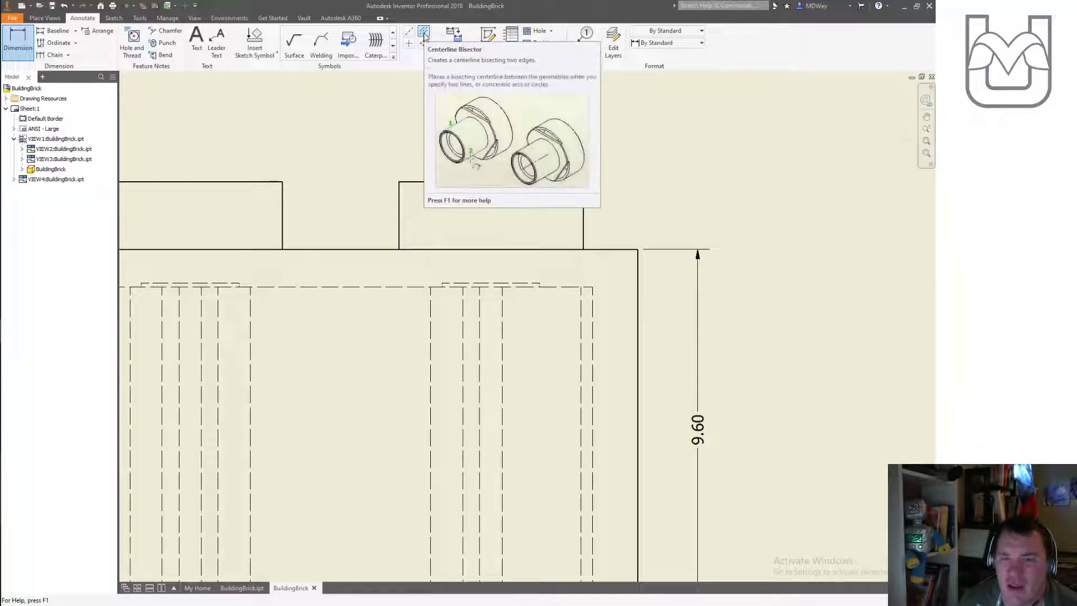
left_click(425, 33)
left_click(400, 212)
left_click(584, 218)
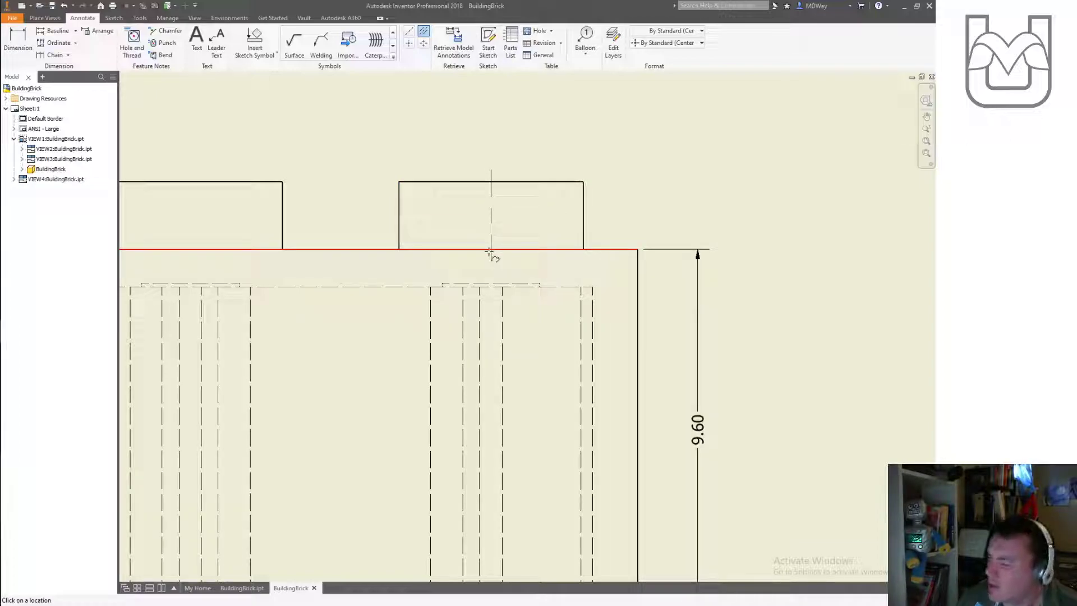
Step: Dimension the horizontal distance from the rightmost stud's centerline to the brick's right edge, placed above the front view
key("d")
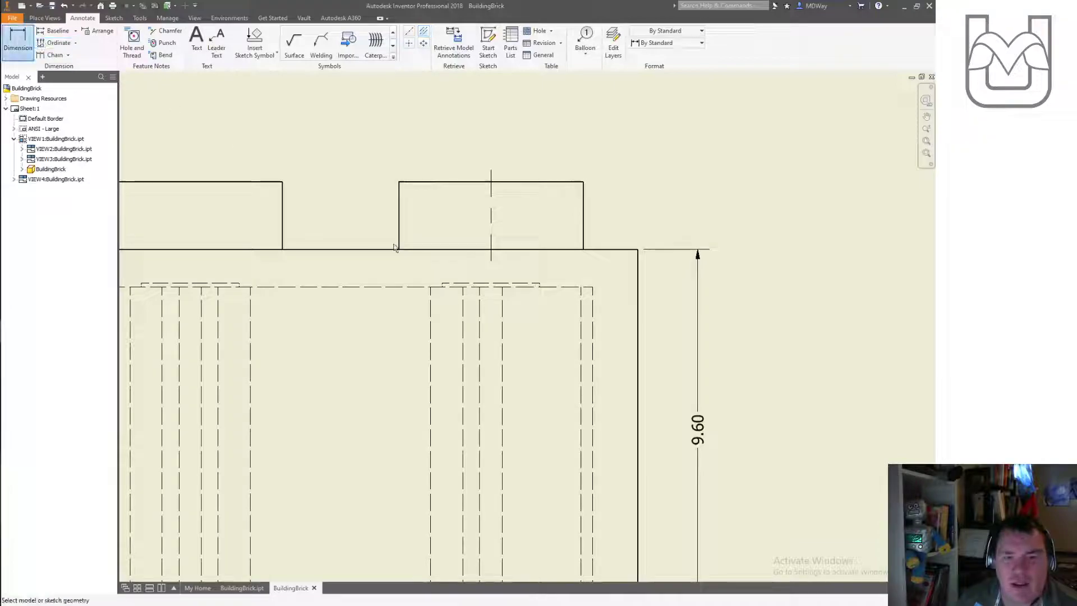
left_click(491, 218)
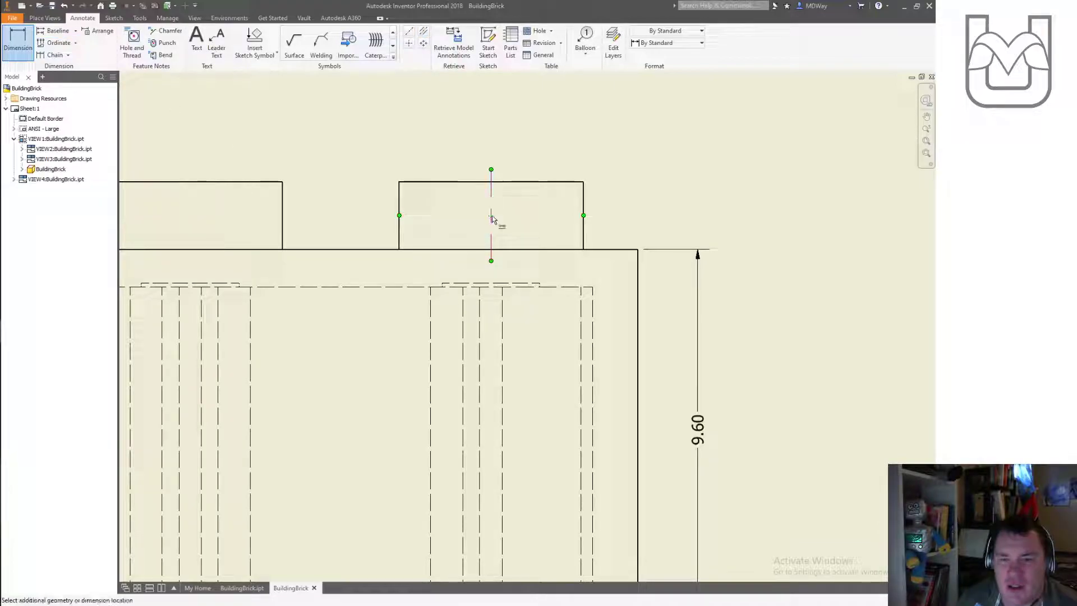
left_click(639, 260)
left_click(566, 150)
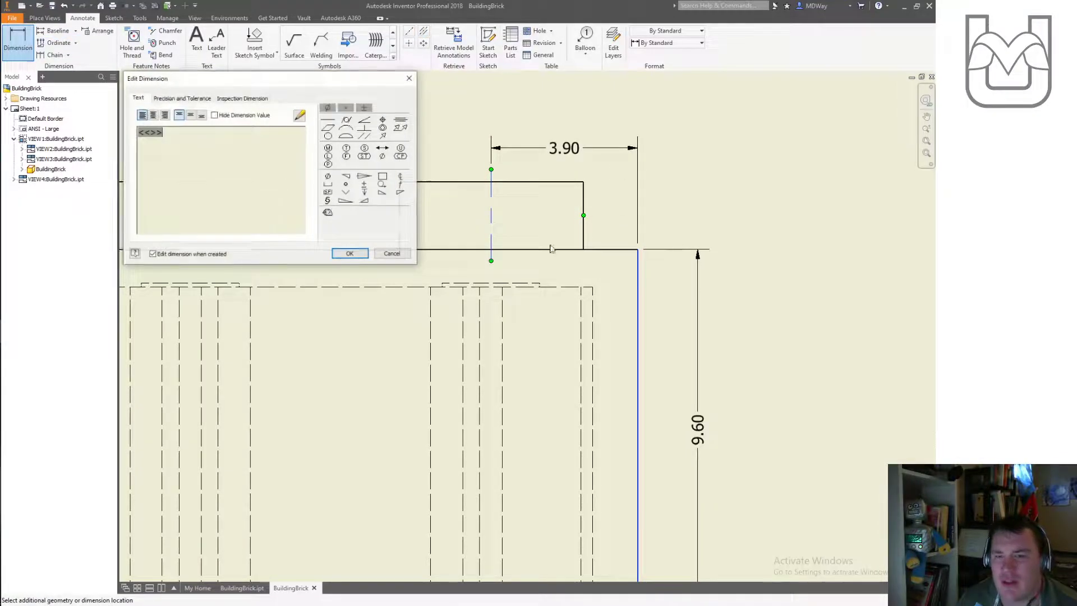
left_click(347, 253)
scroll(481, 377, "down", 5)
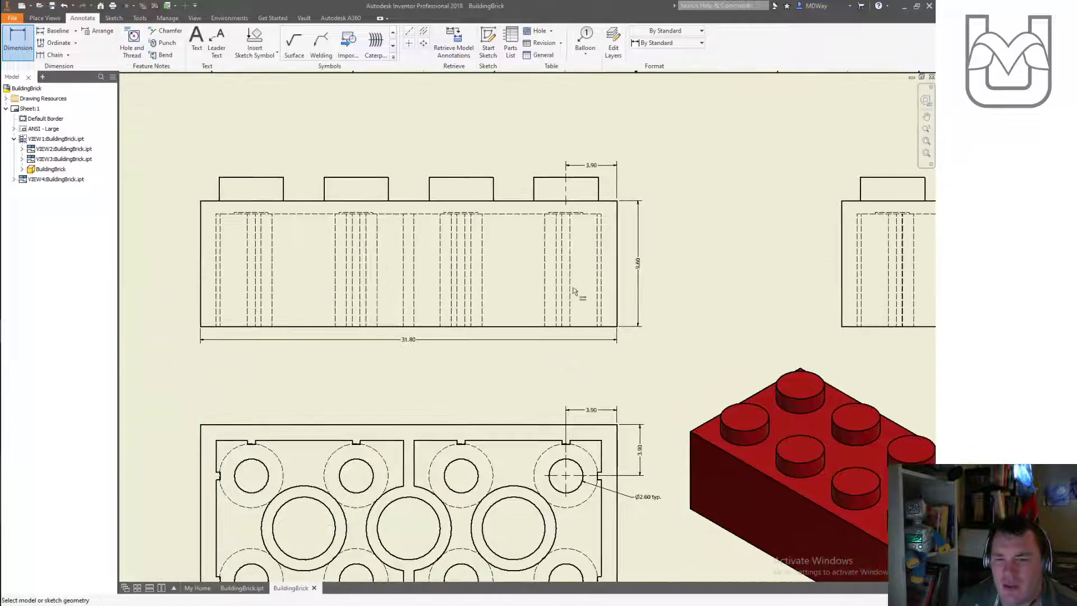
left_click(591, 170)
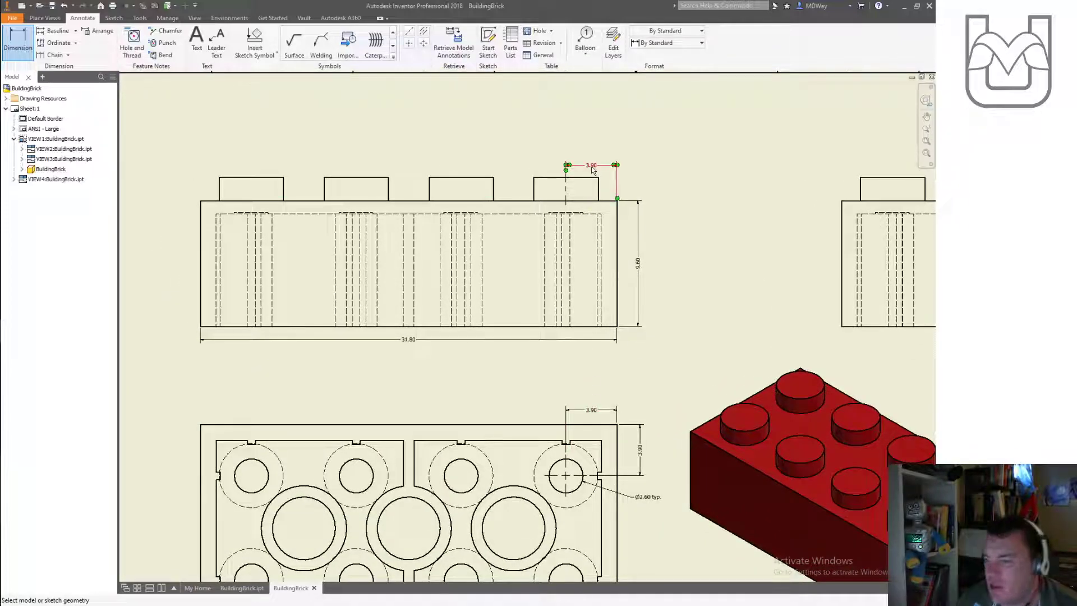
key("Escape")
left_click(596, 172)
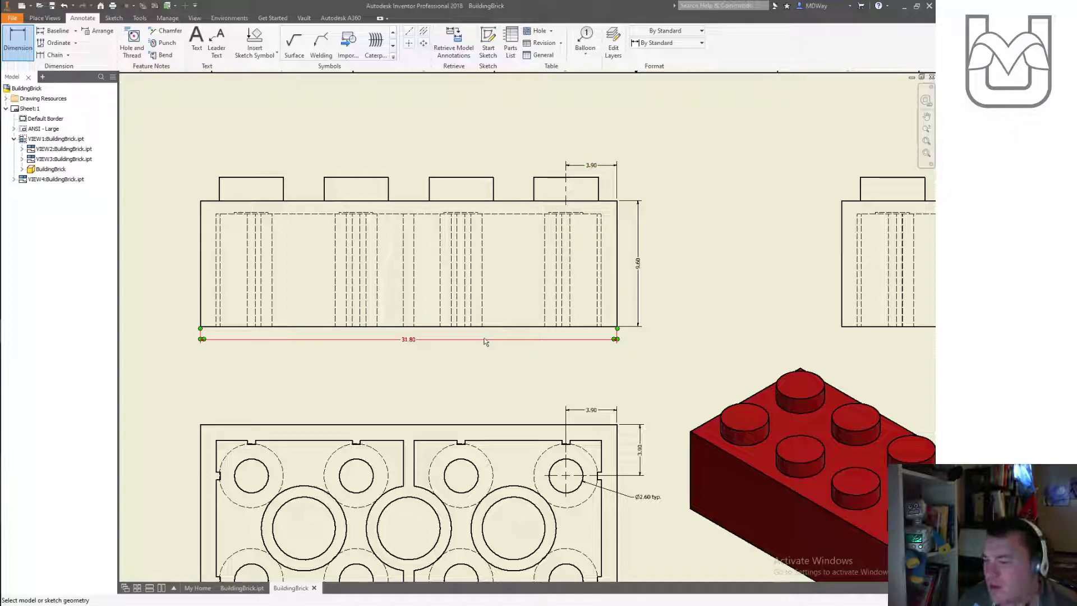
scroll(558, 325, "up", 3)
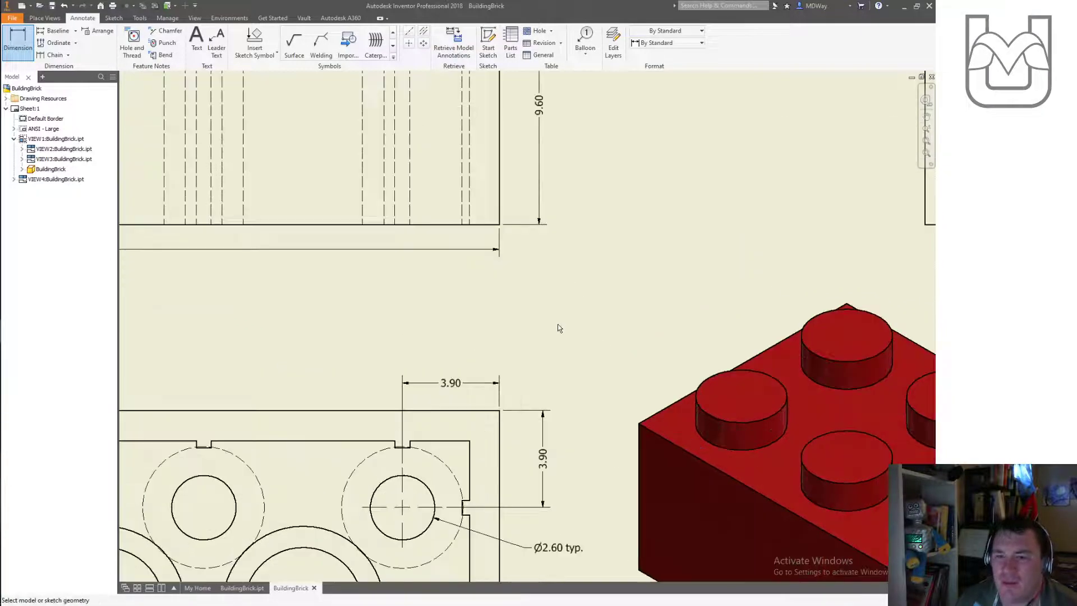
scroll(559, 328, "down", 5)
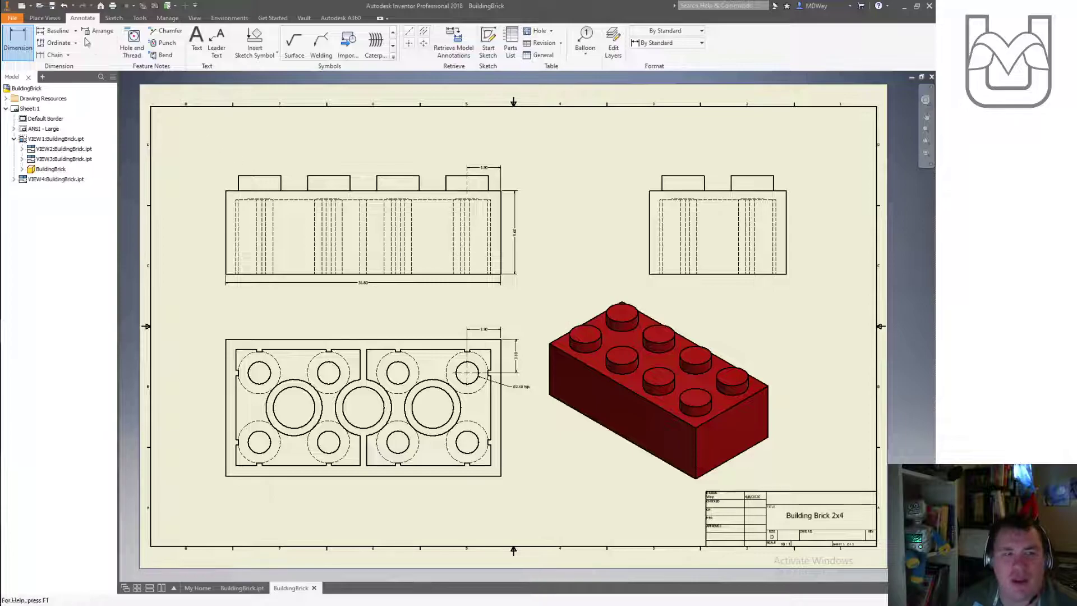
Step: Save the drawing as BuildingBrick in Inventor DWG format in a new Documents folder named Robotics CAD
left_click(12, 18)
left_click(397, 261)
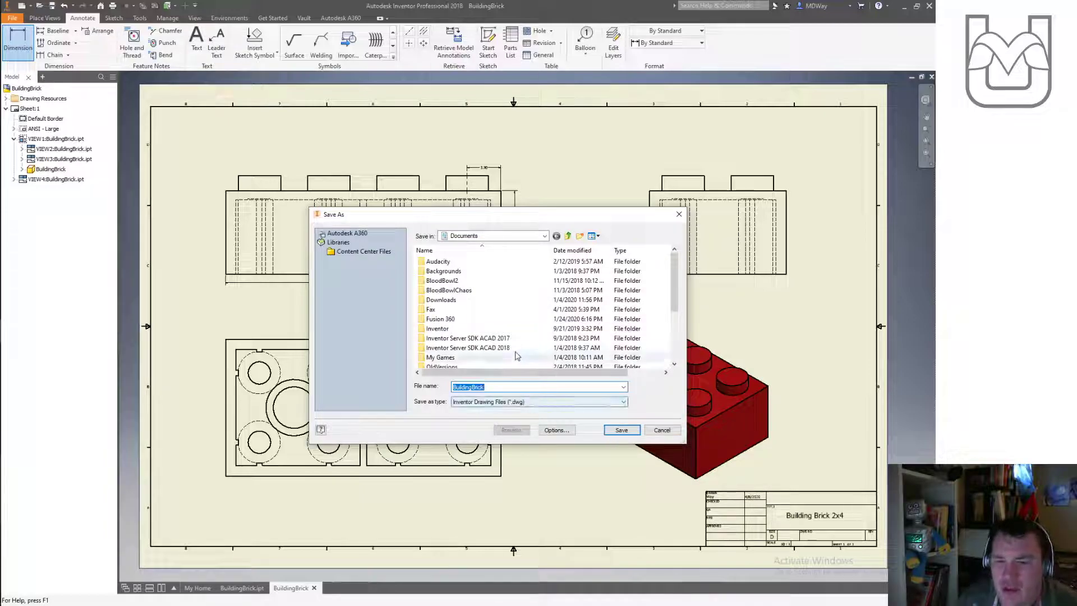
left_click(579, 236)
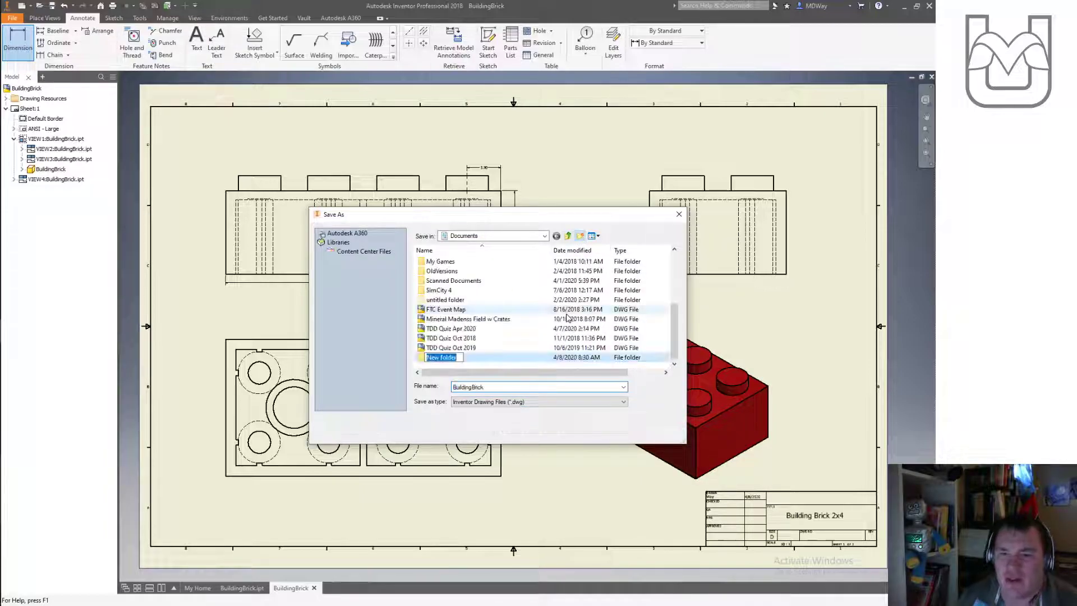
type("Robotics CAD")
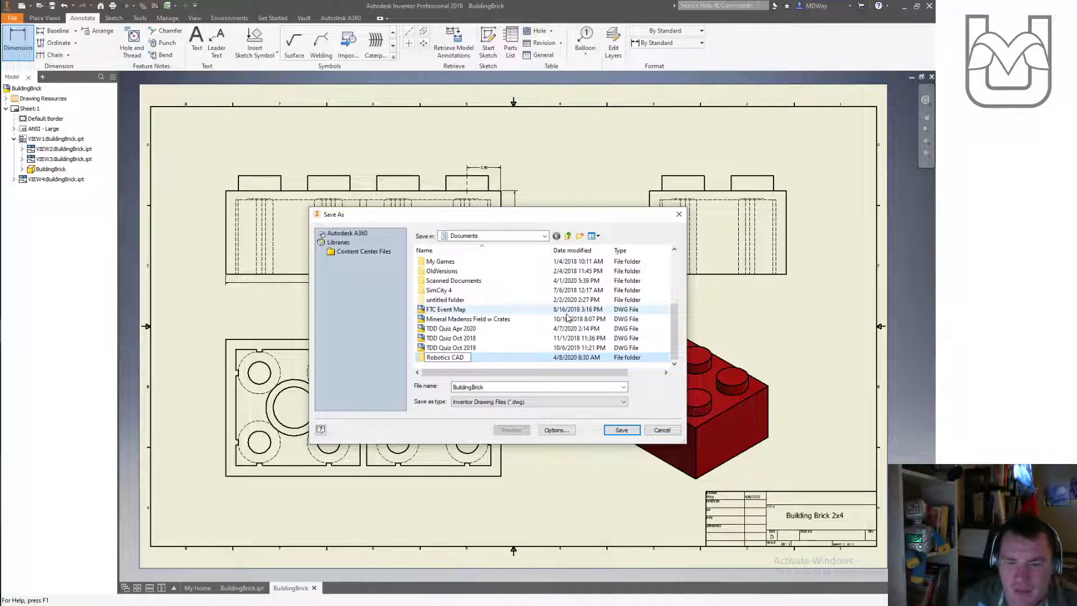
key("Return")
double_click(449, 358)
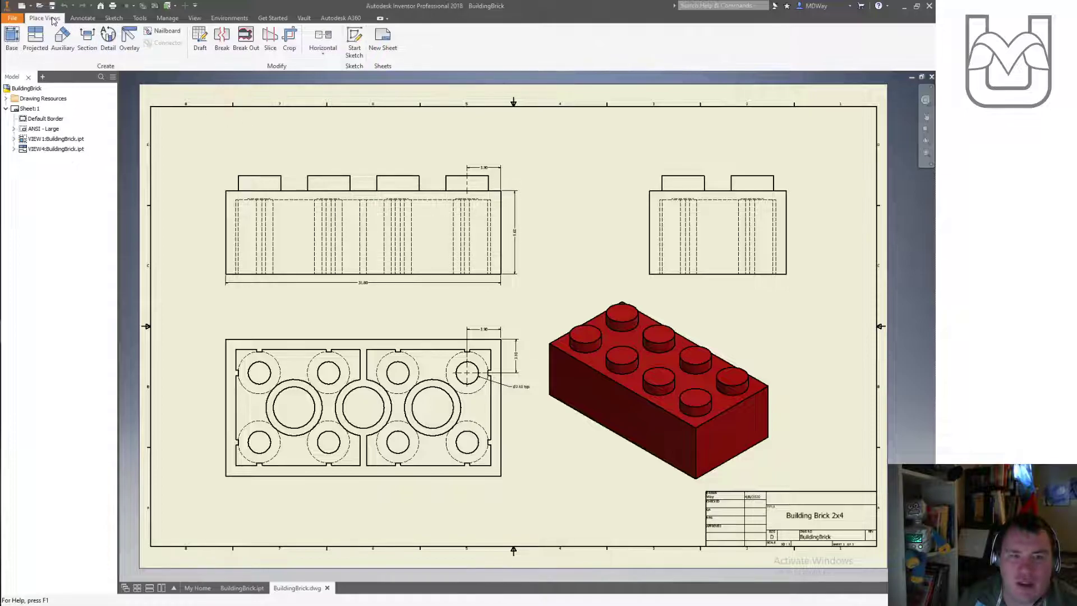
Step: Export the drawing as a PDF named BuildingBrick into the Robotics CAD folder
left_click(13, 17)
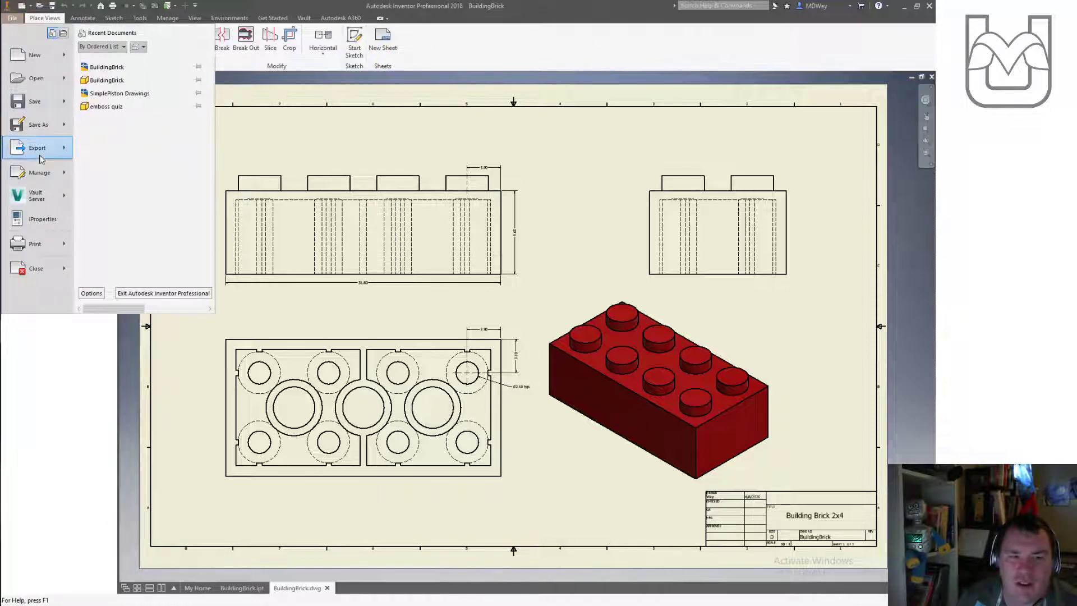
mouse_move(40, 159)
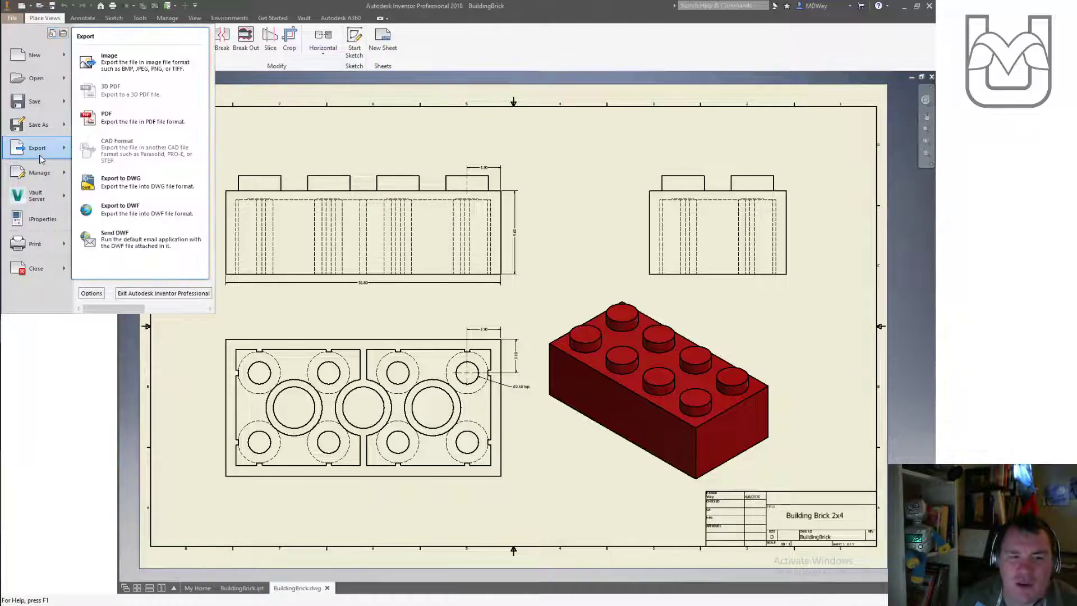
left_click(167, 125)
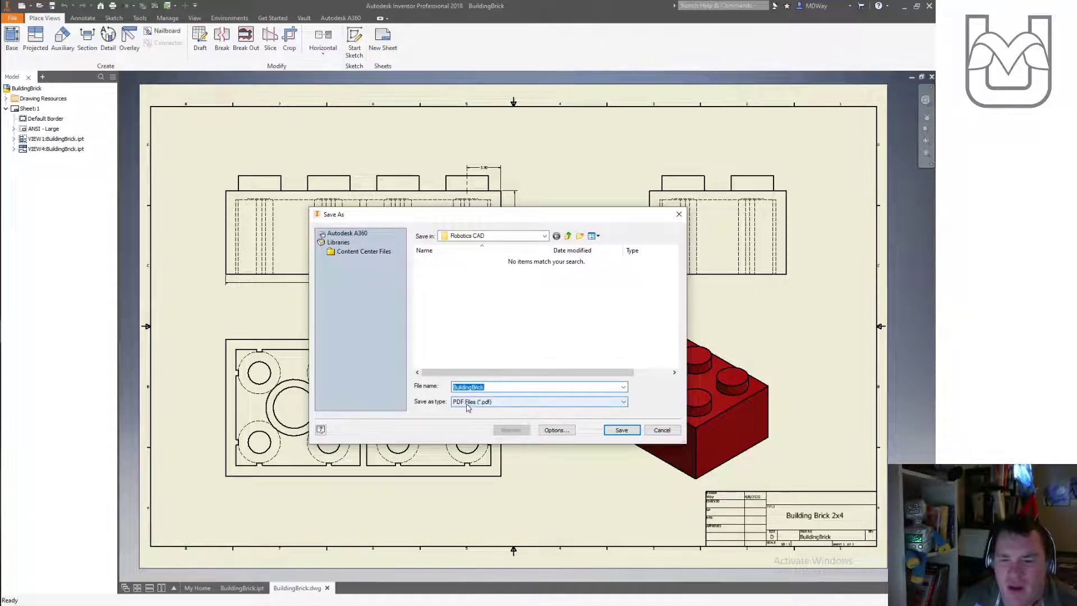
left_click(621, 430)
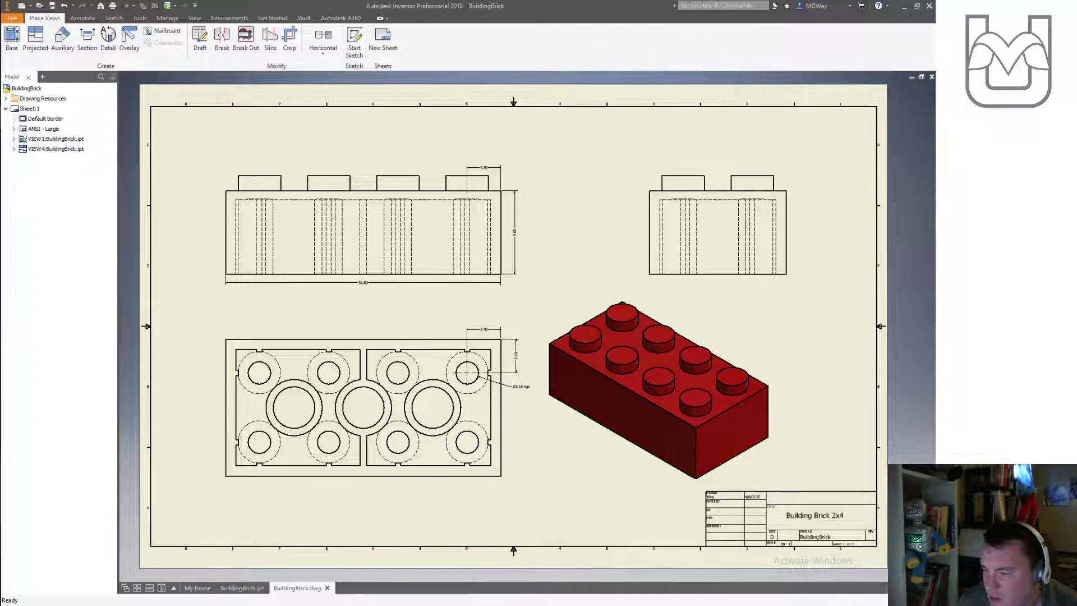
Step: Switch to the Robotics CAD folder in File Explorer, view the exported BuildingBrick PDF, and put both windows away
key("alt+Tab")
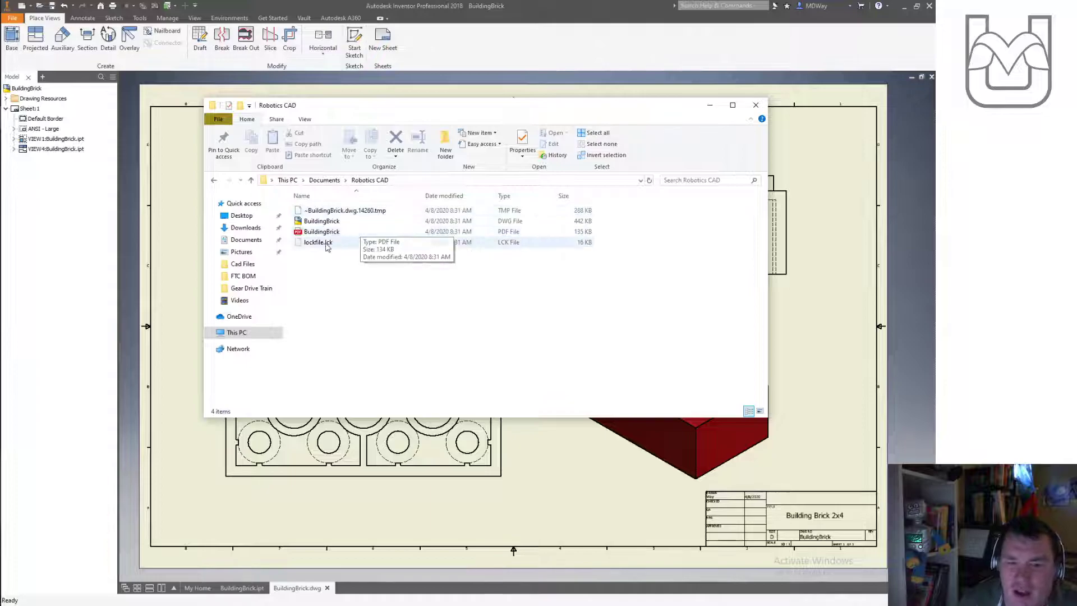
left_click(323, 222)
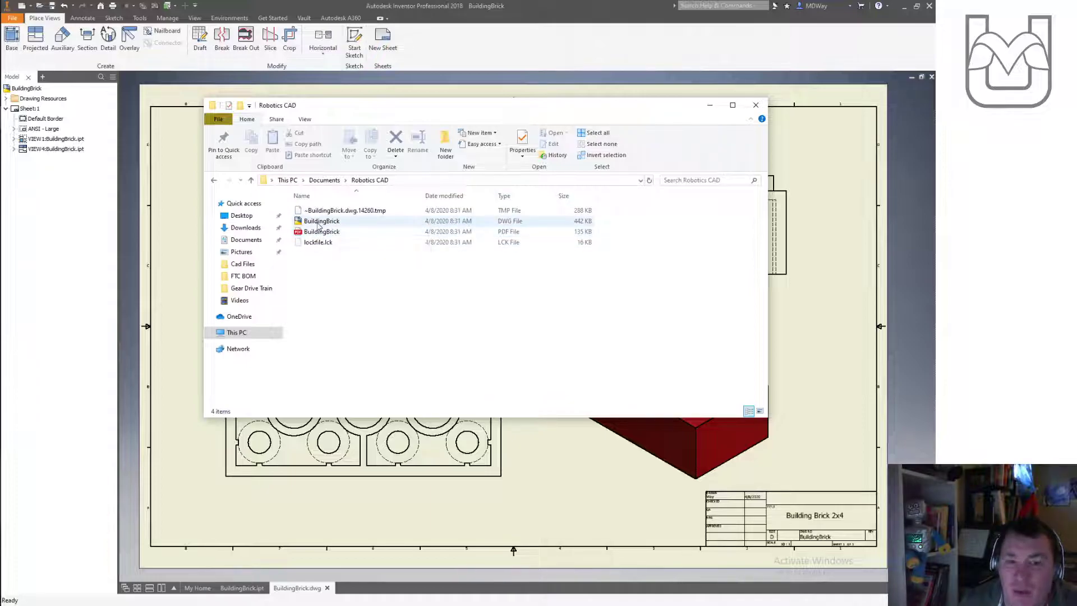
left_click(318, 224)
left_click(321, 232)
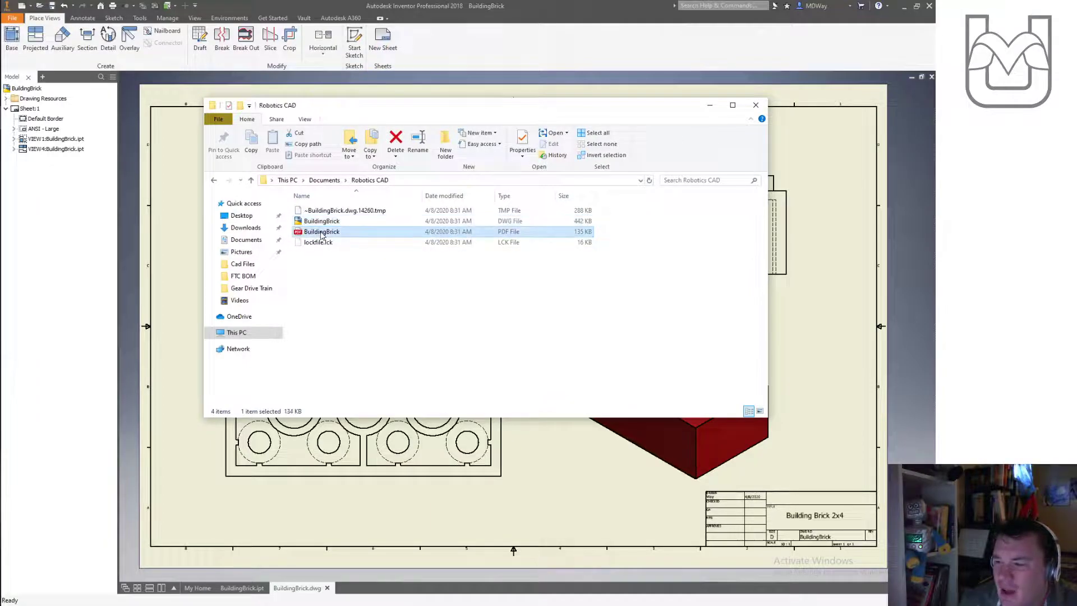
key("Return")
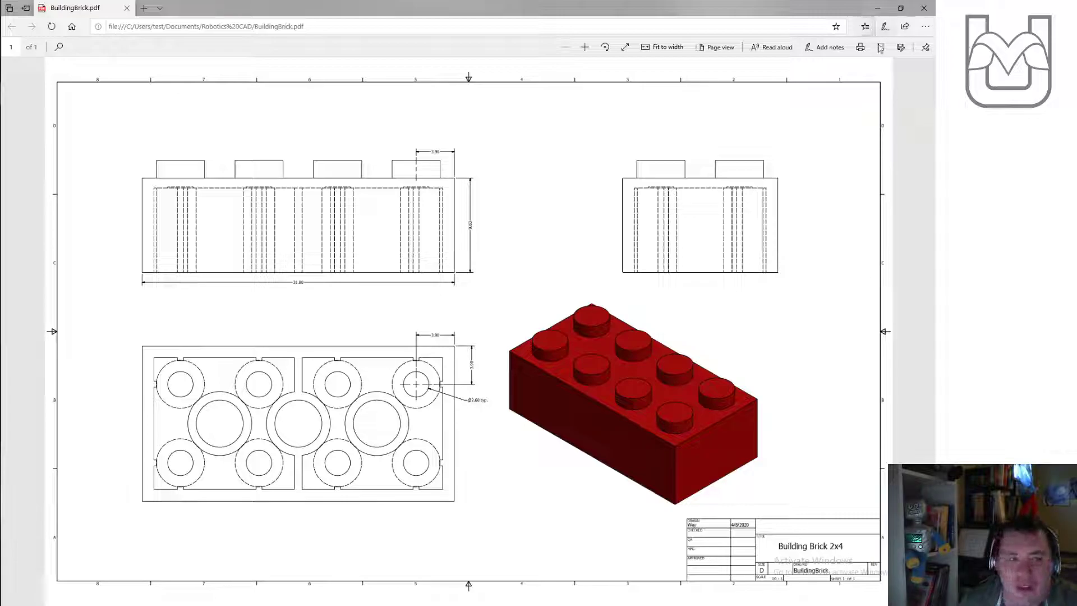
left_click(932, 6)
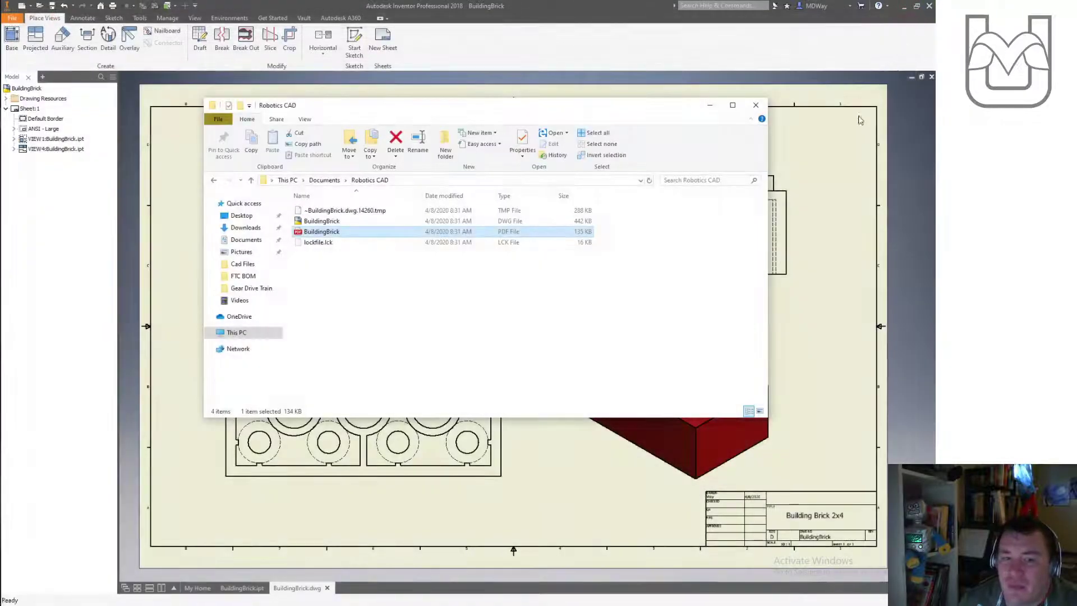
left_click(711, 106)
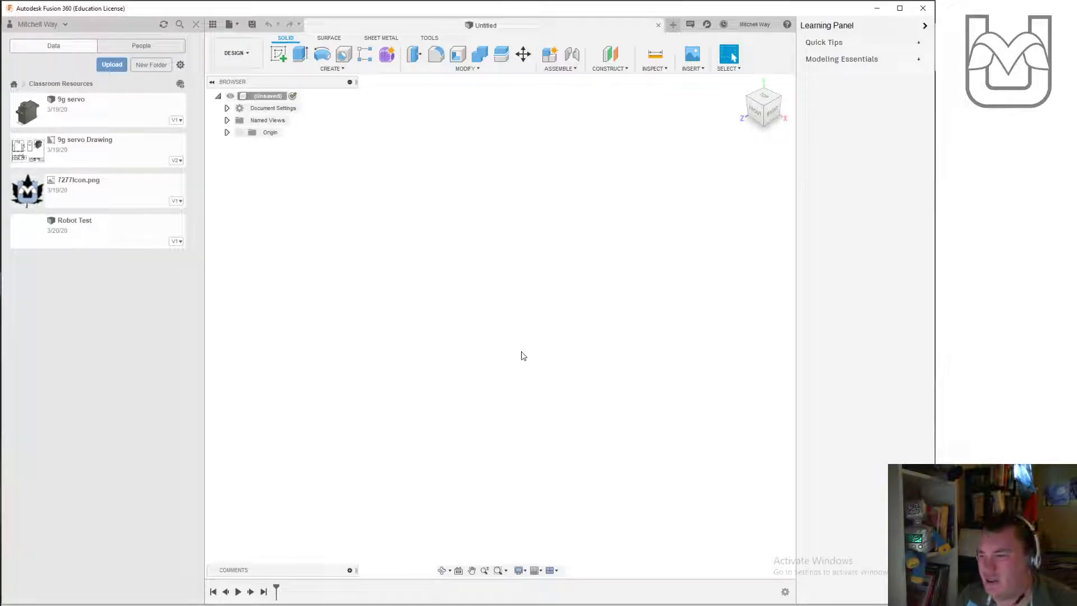
Step: In Fusion 360, open the 9g servo design from the Classroom Resources project
left_click(370, 68)
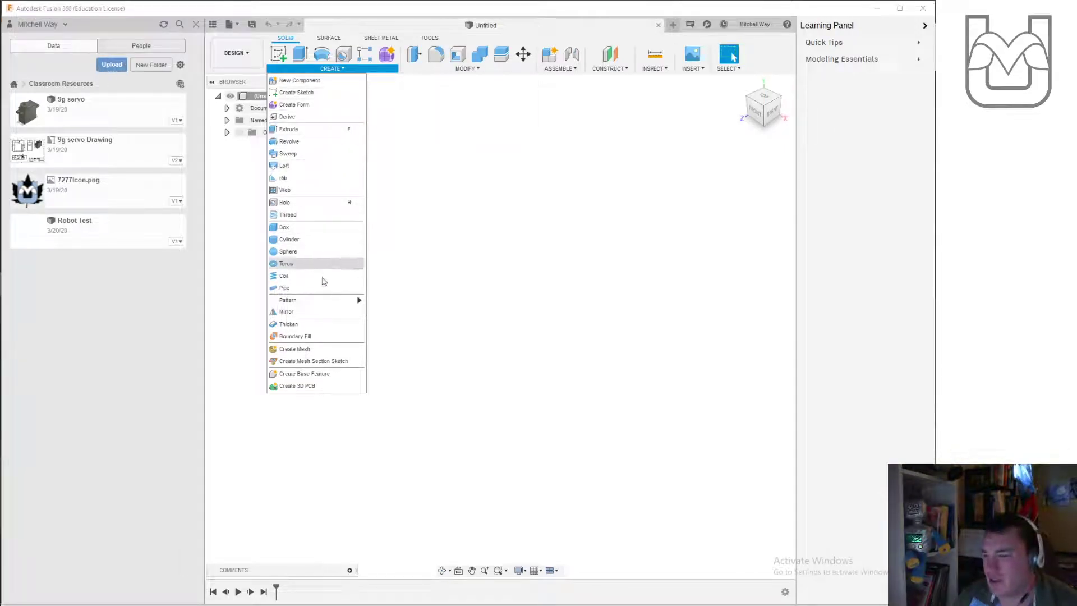
left_click(459, 325)
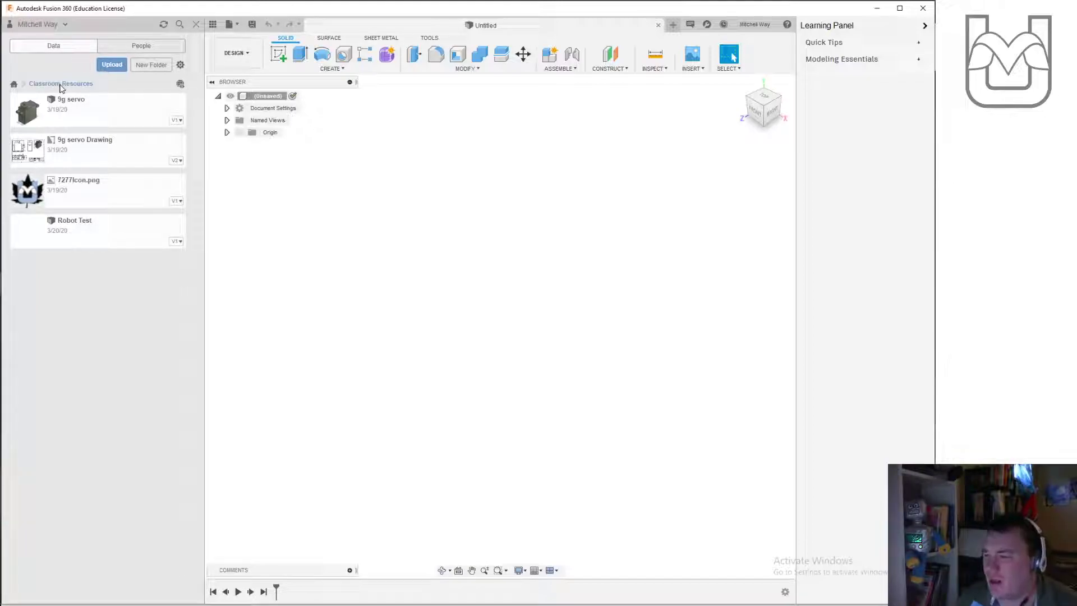
left_click(84, 113)
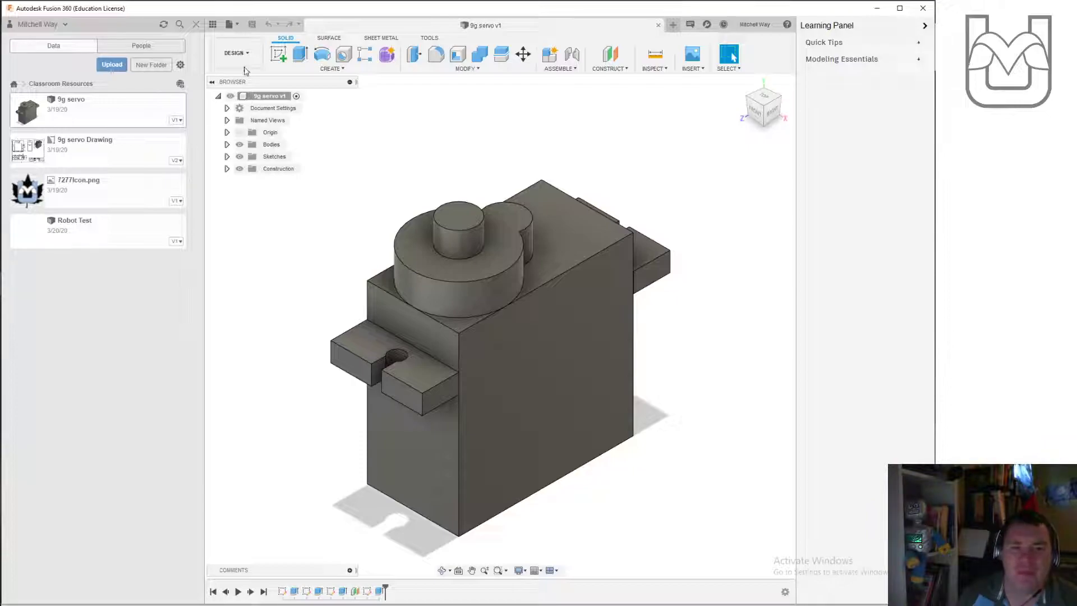
Step: Create a new drawing from the full servo design, from scratch, with the ISO standard, mm units and an A3 sheet
left_click(232, 25)
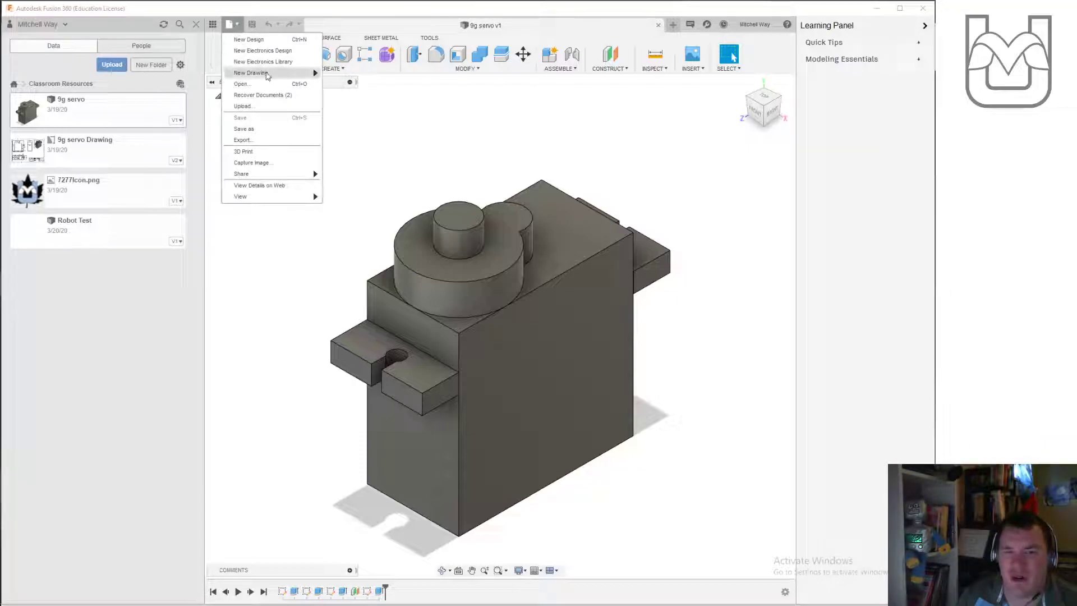
mouse_move(268, 75)
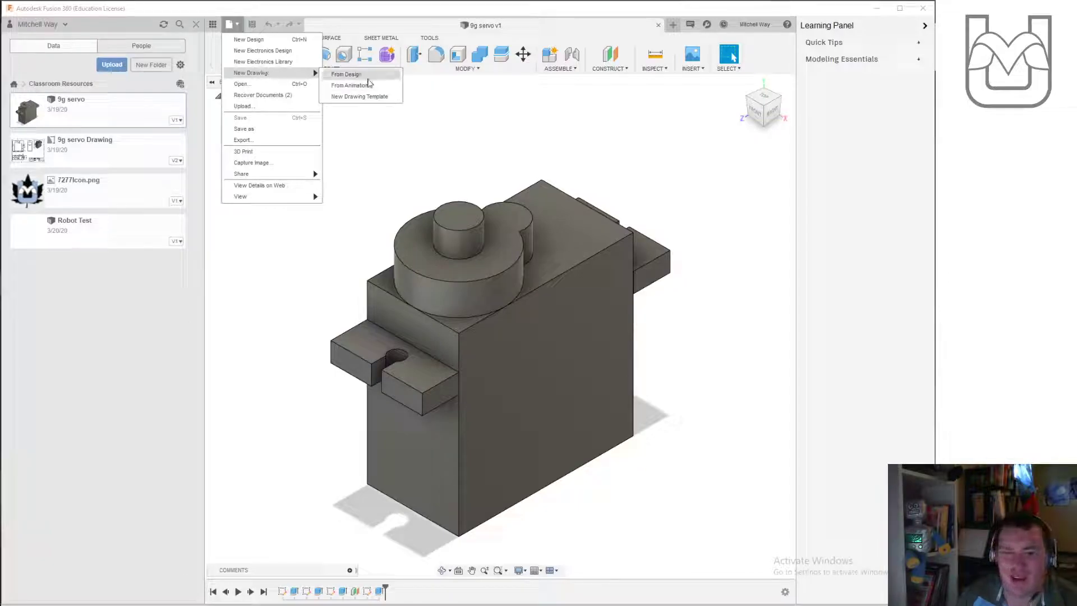
left_click(359, 75)
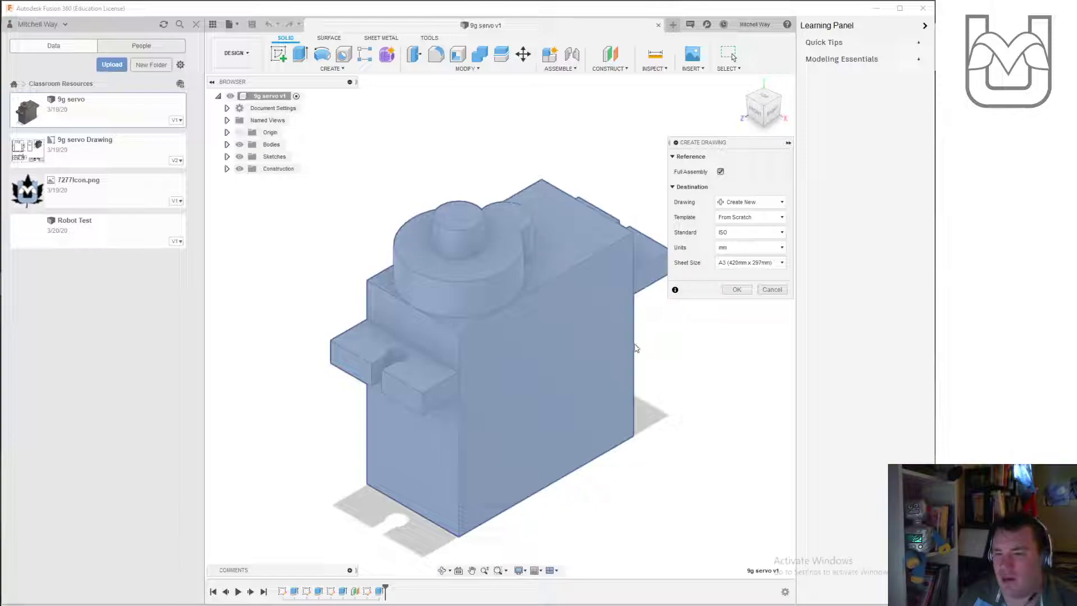
left_click(739, 250)
left_click(738, 248)
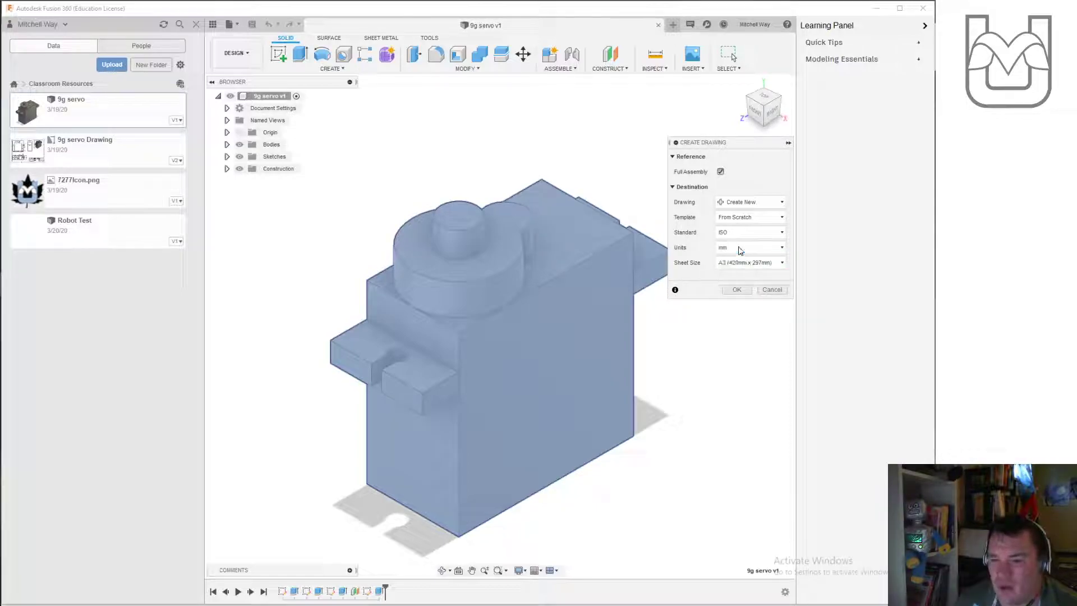
left_click(738, 290)
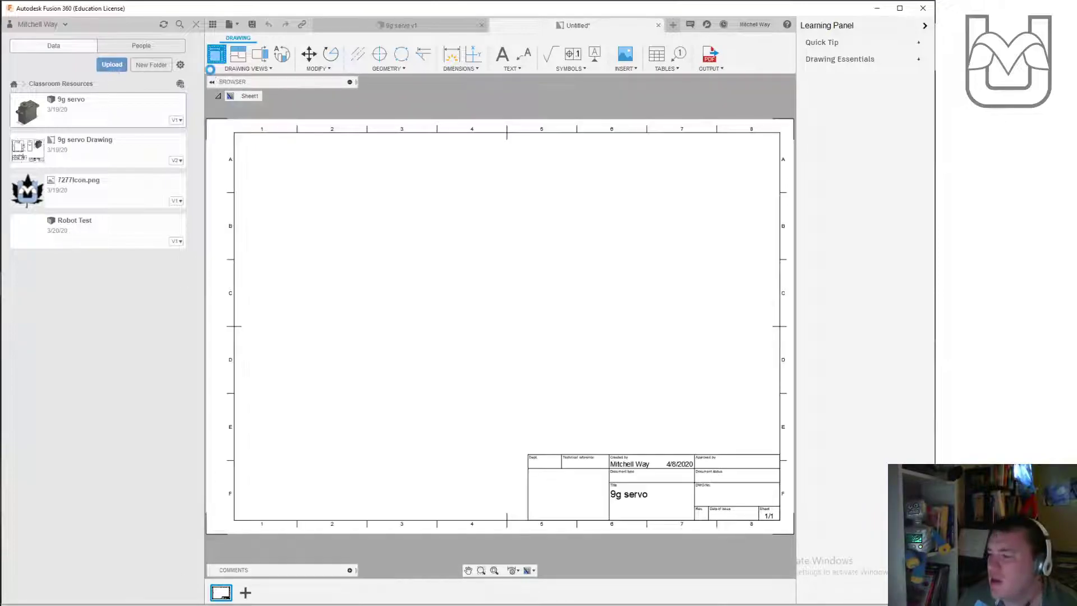
Step: Place a front base view of the servo in the lower-left area of the sheet at a 3:1 scale
left_click(258, 68)
mouse_move(324, 69)
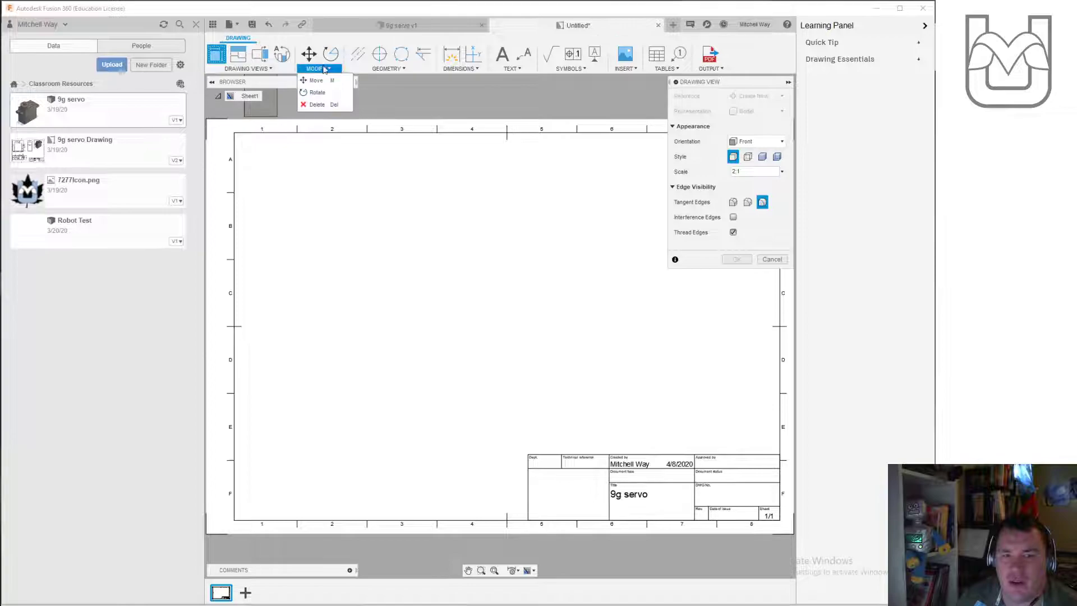
mouse_move(510, 75)
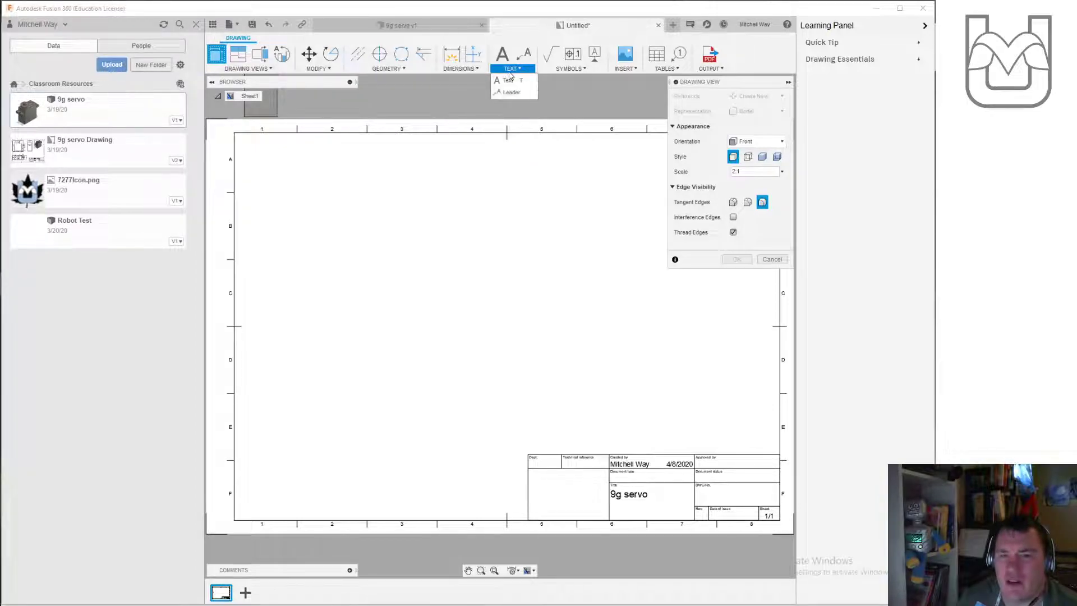
mouse_move(457, 72)
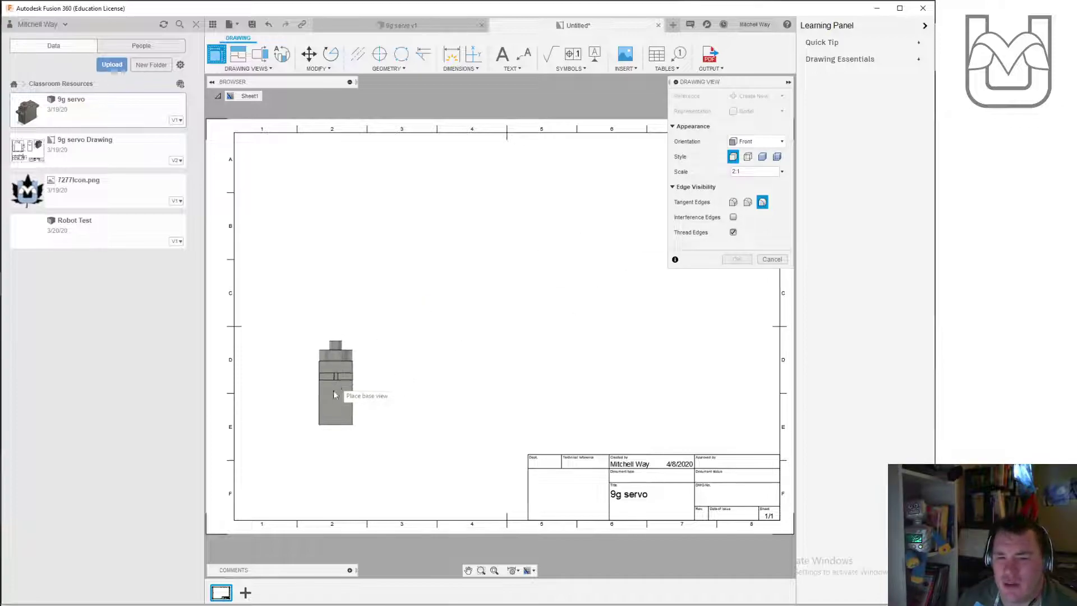
left_click(317, 394)
double_click(735, 172)
key("BackSpace")
type("4")
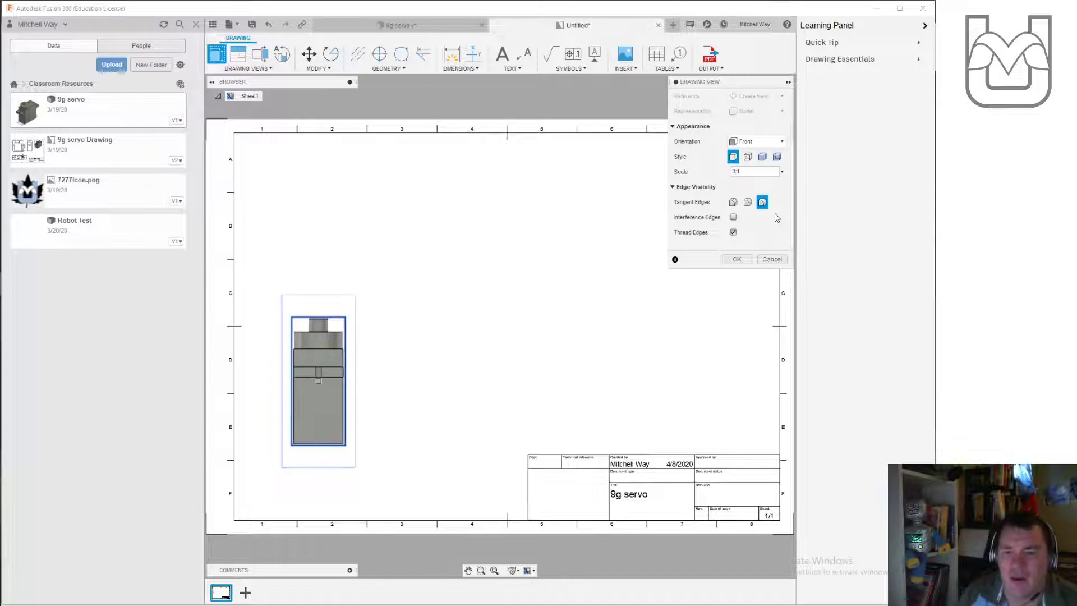
left_click(737, 259)
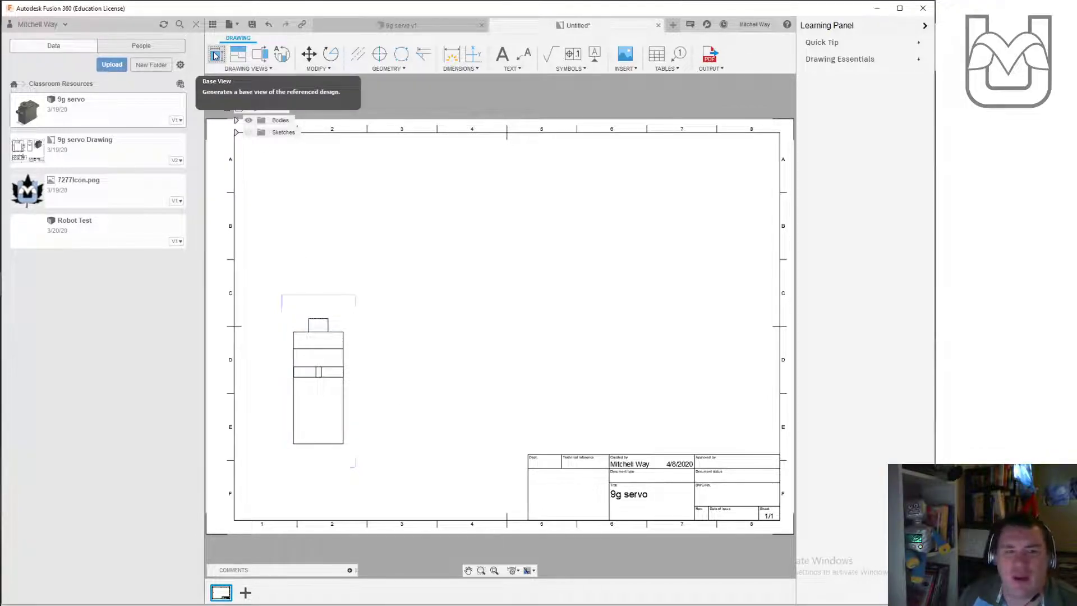
Step: Project two views from the front view, one directly below it and one to its right
left_click(238, 53)
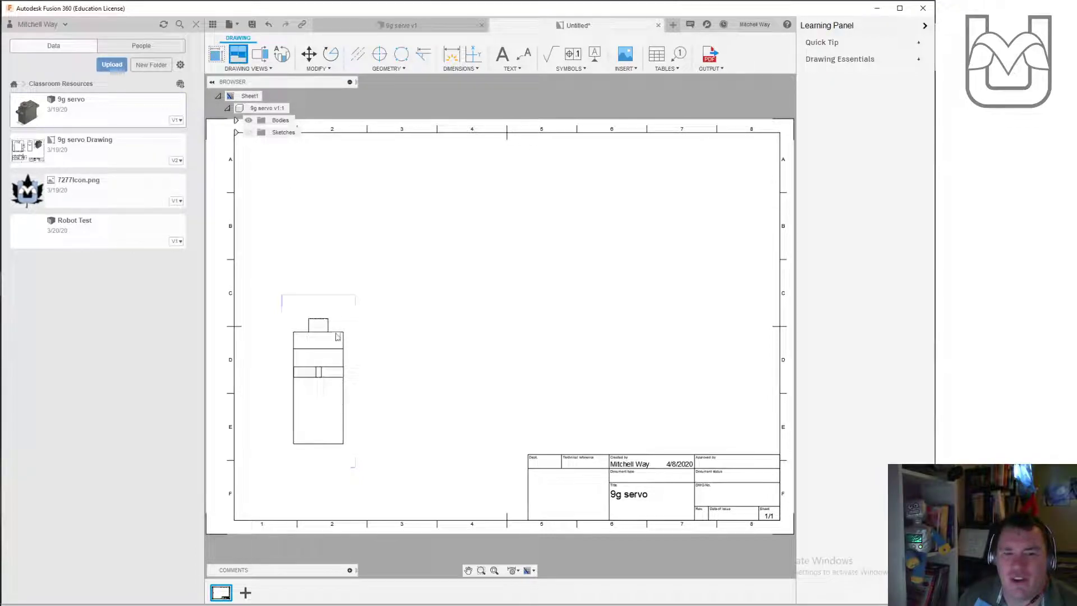
left_click(336, 374)
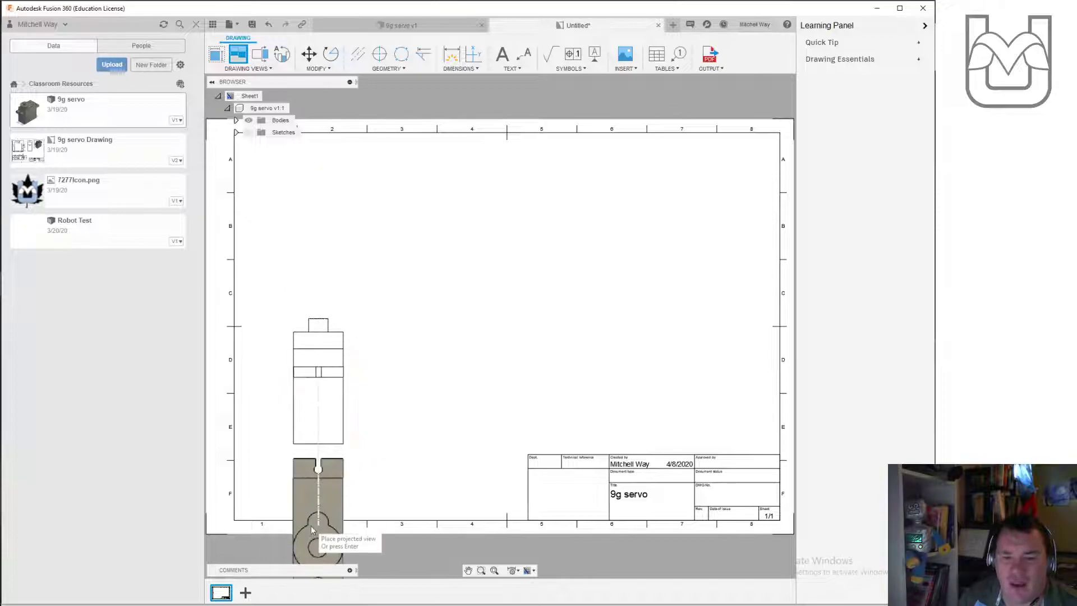
left_click(315, 543)
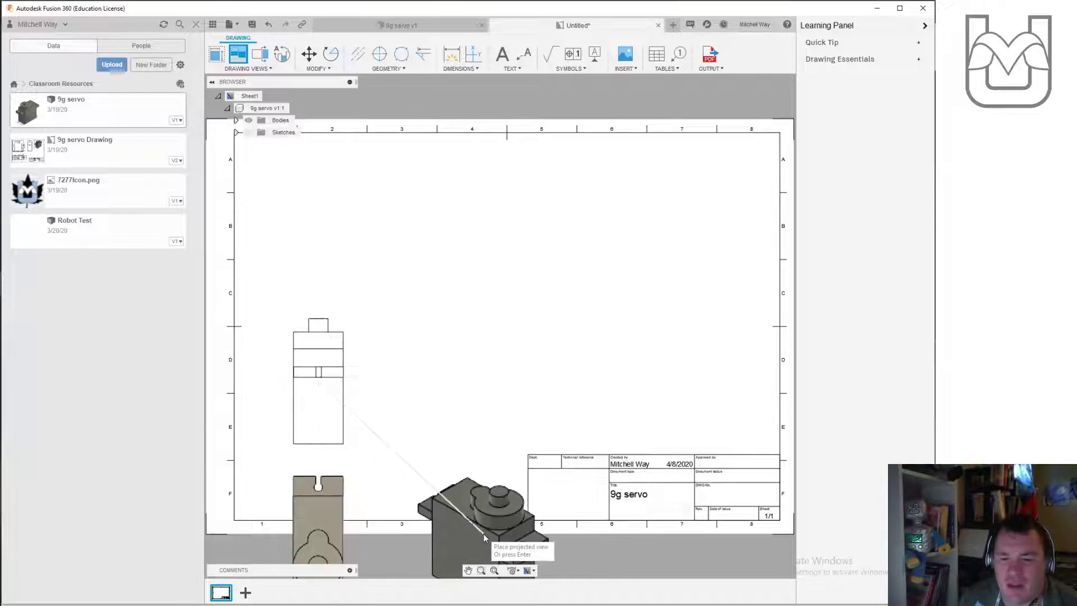
middle_click_drag(467, 534, 508, 422)
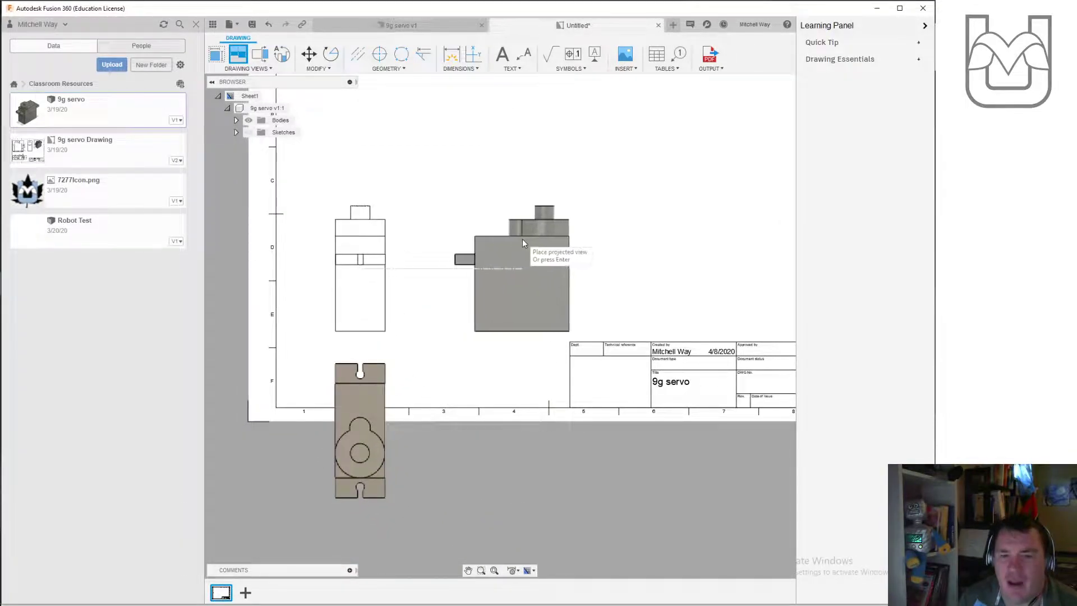
left_click(502, 271)
right_click(502, 254)
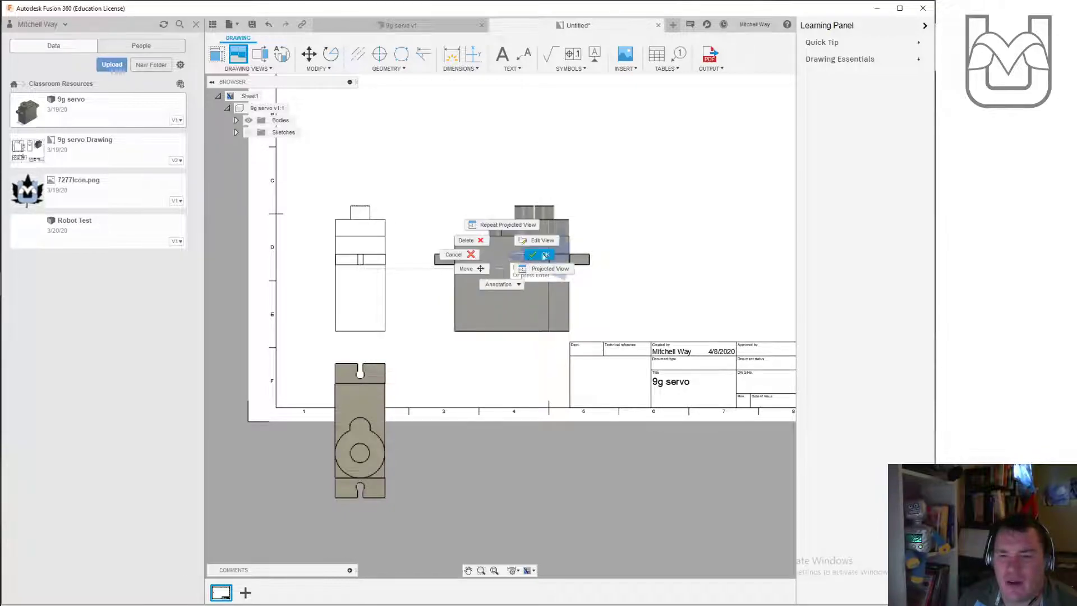
left_click(547, 250)
left_click(605, 193)
Step: Move the front view up near the sheet's upper border and bring the projected view below it fully onto the sheet
middle_click_drag(424, 270, 380, 385)
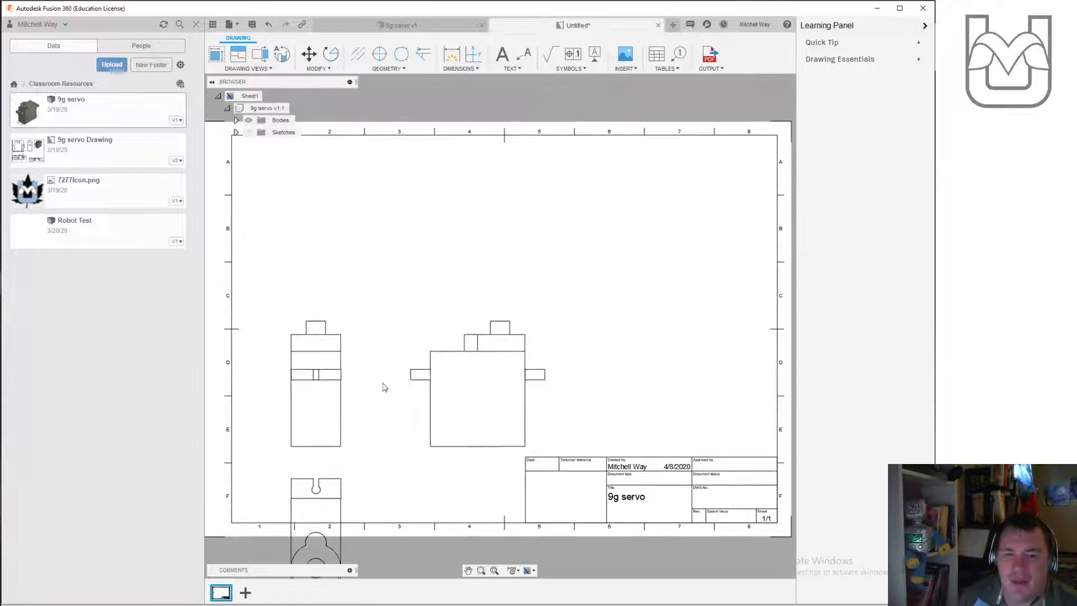
left_click_drag(317, 388, 318, 228)
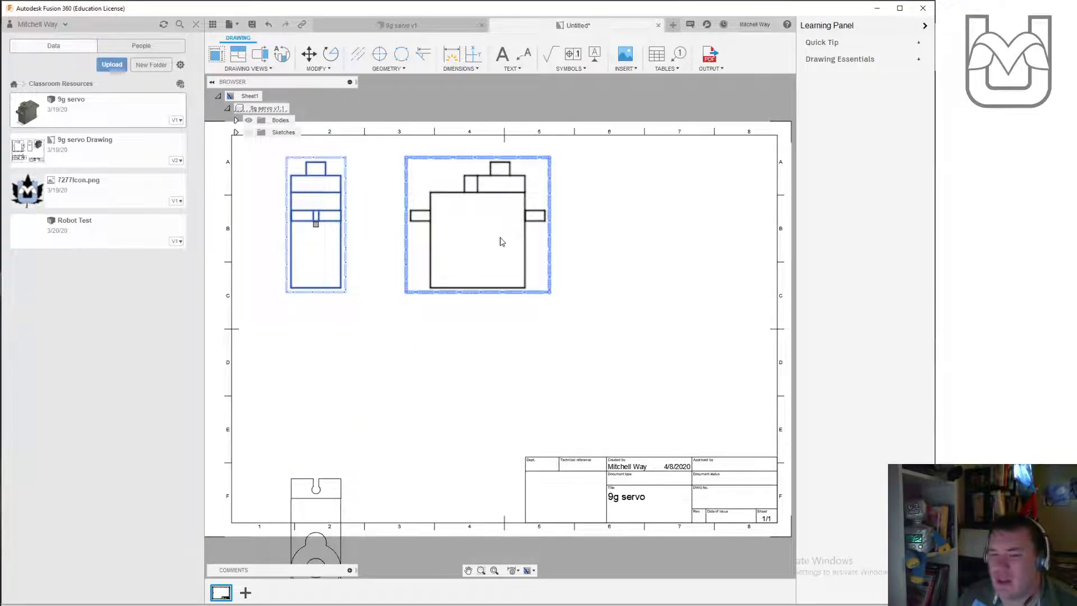
left_click_drag(317, 545, 308, 409)
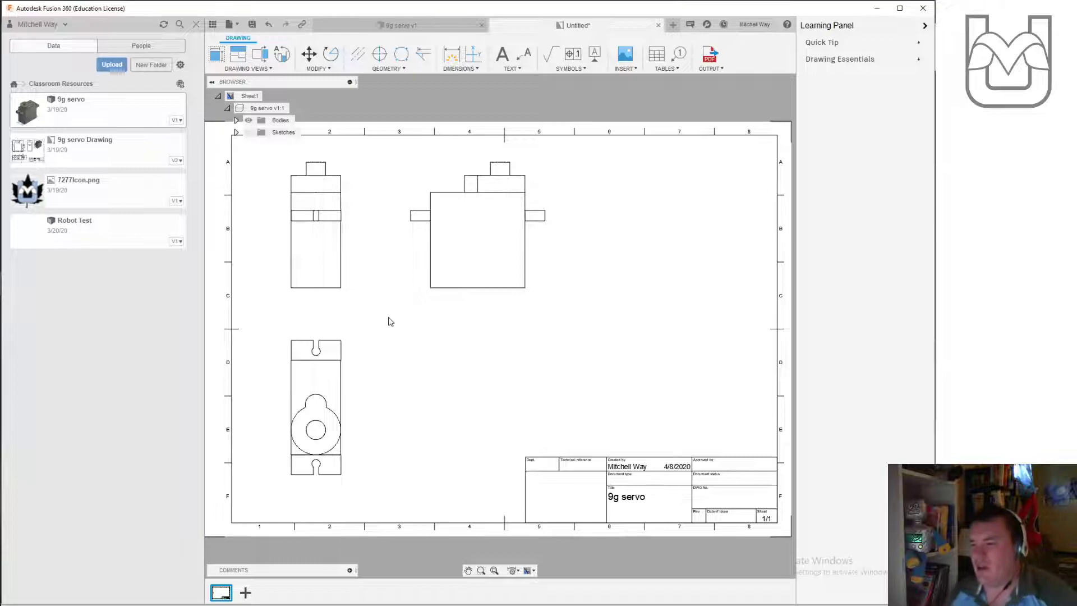
double_click(326, 249)
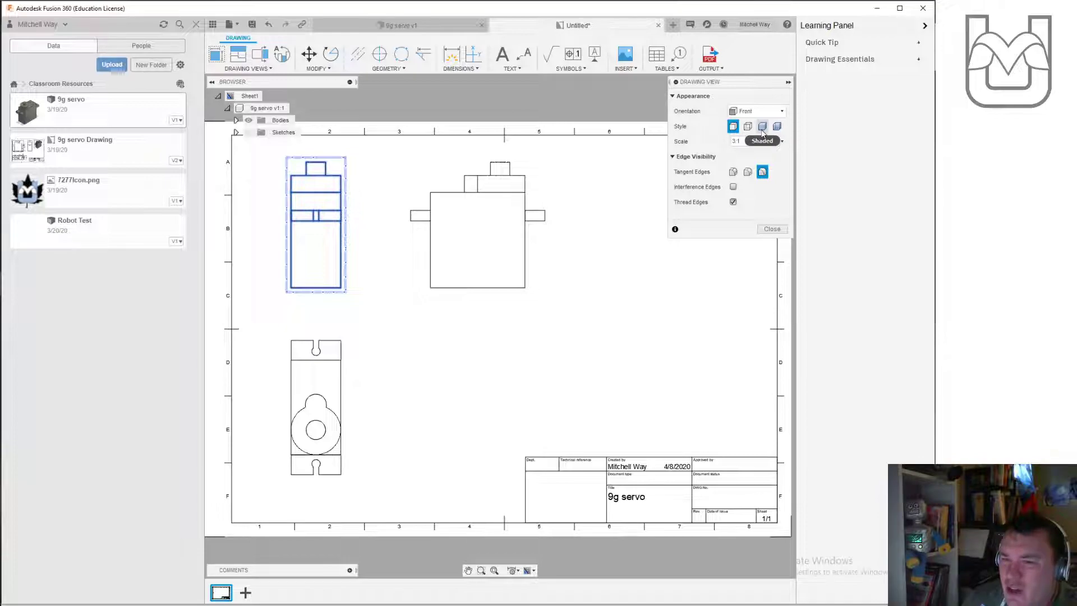
left_click(771, 229)
Step: Place a separate NE Isometric base view above the title block at 3:1 scale with the Shaded style
left_click(216, 56)
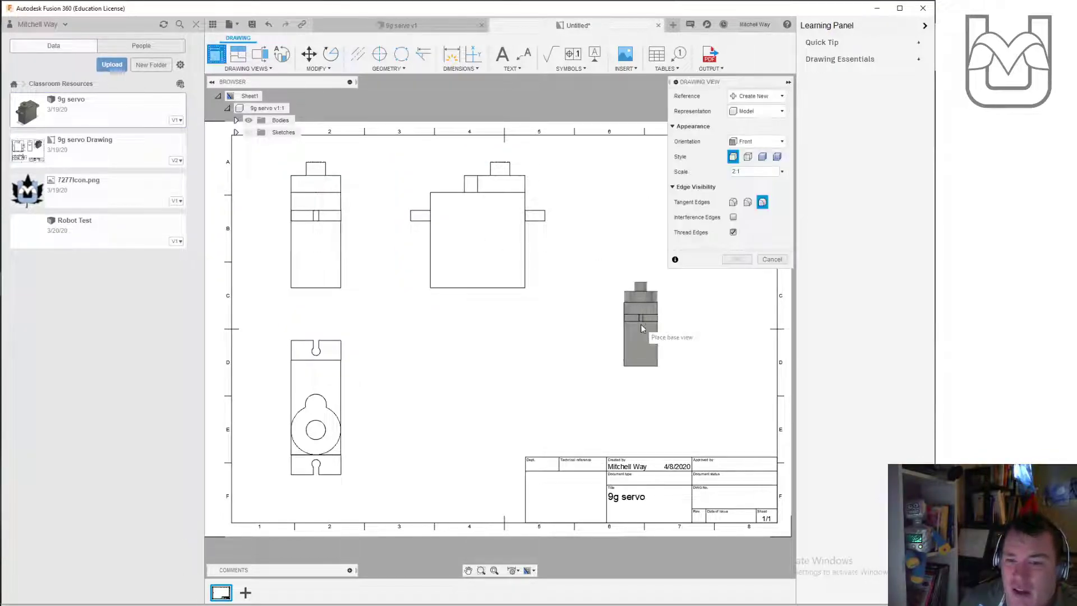
left_click(643, 354)
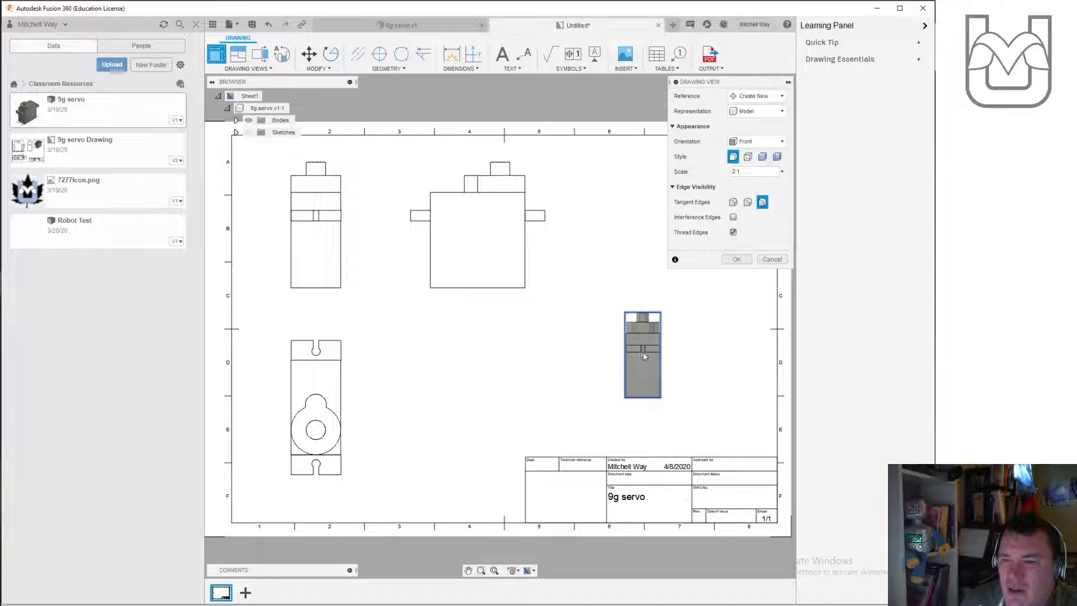
left_click(771, 143)
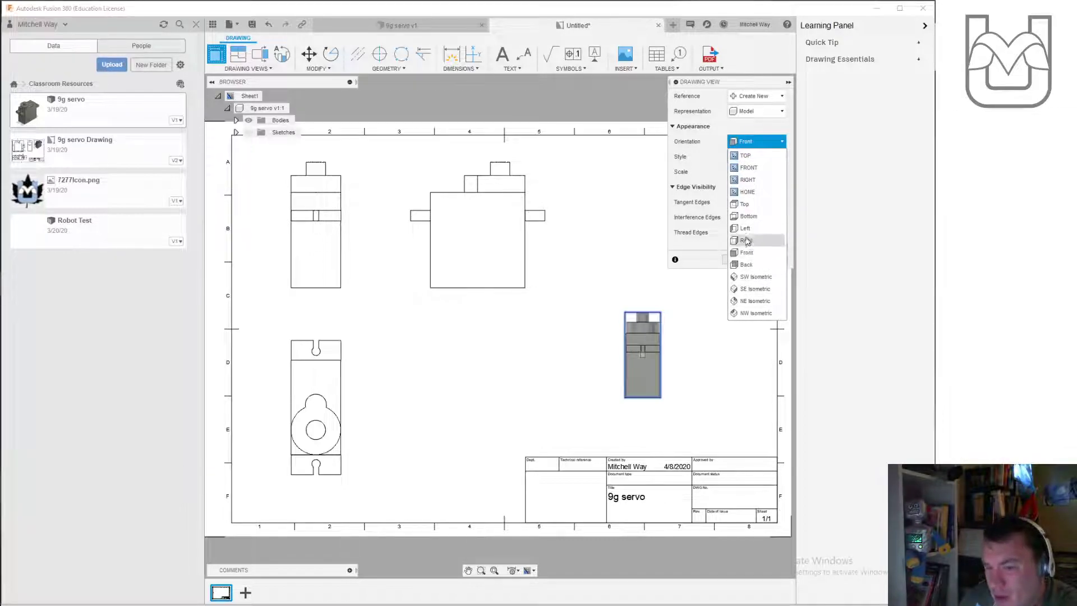
left_click(756, 301)
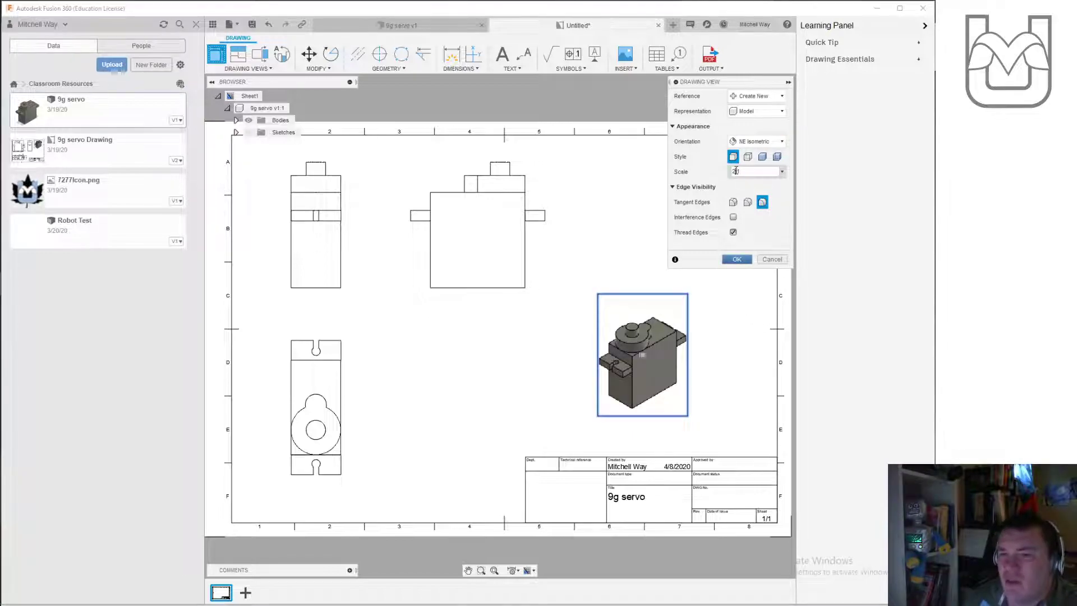
type("3")
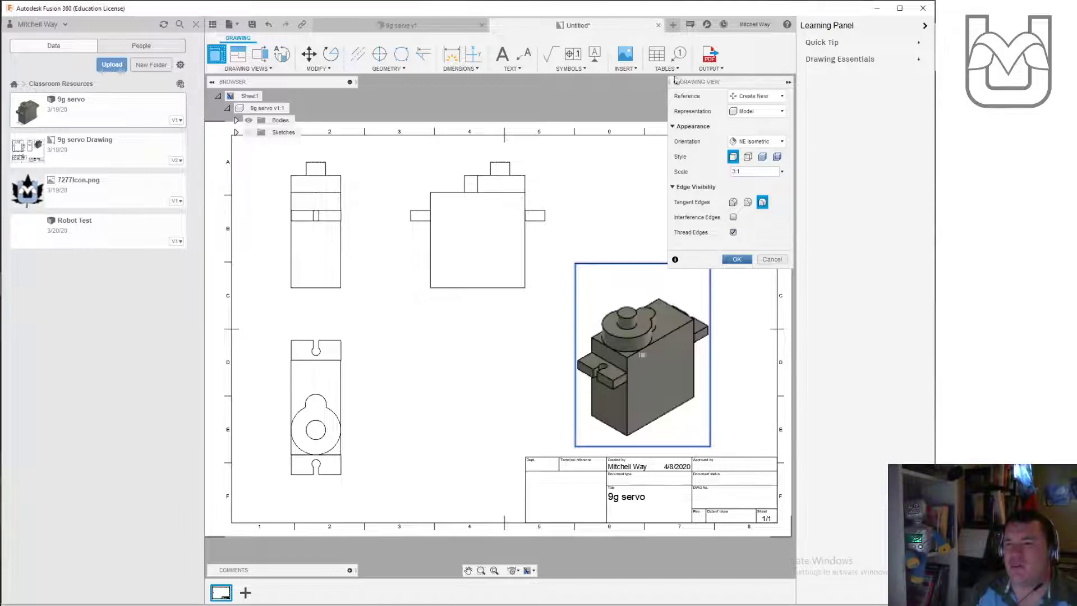
left_click(763, 156)
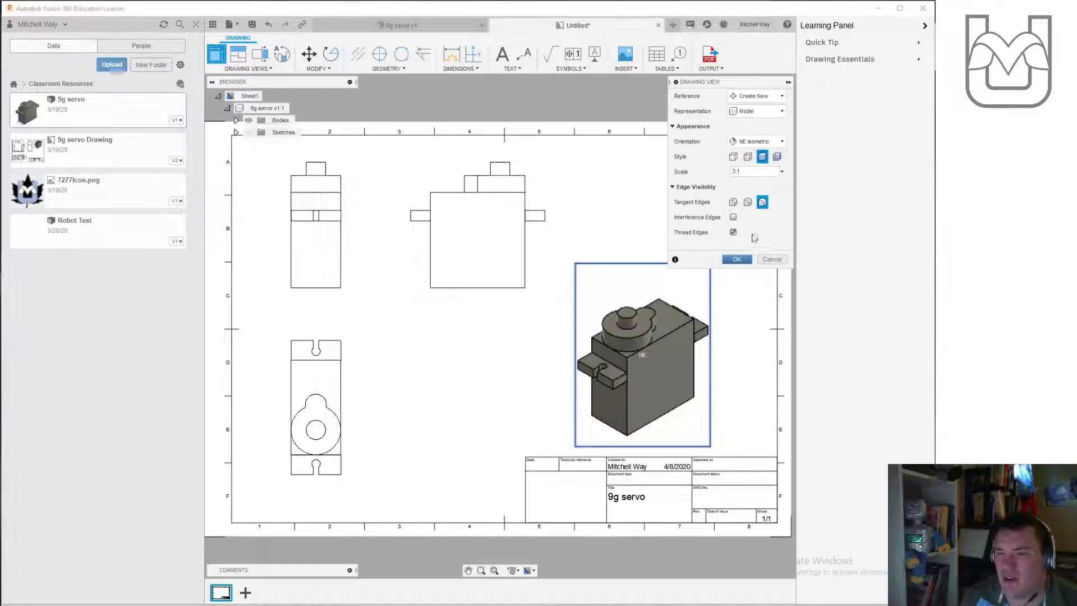
left_click(739, 259)
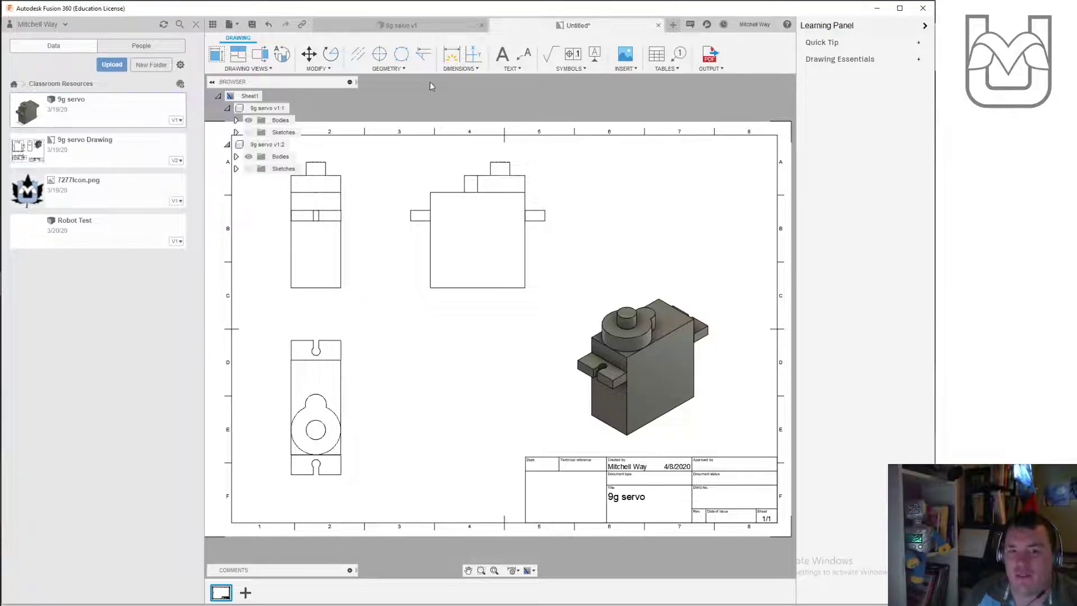
Step: Dimension the diameter of the small shaft circle in the lower projected view, placing the text outside the part
left_click(459, 69)
left_click(471, 106)
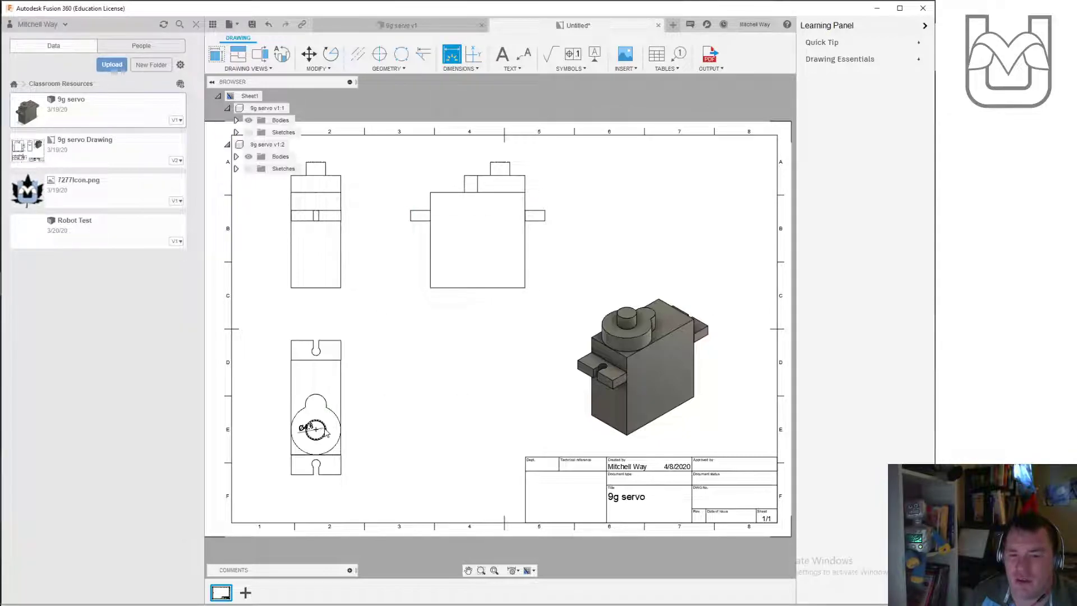
left_click(306, 429)
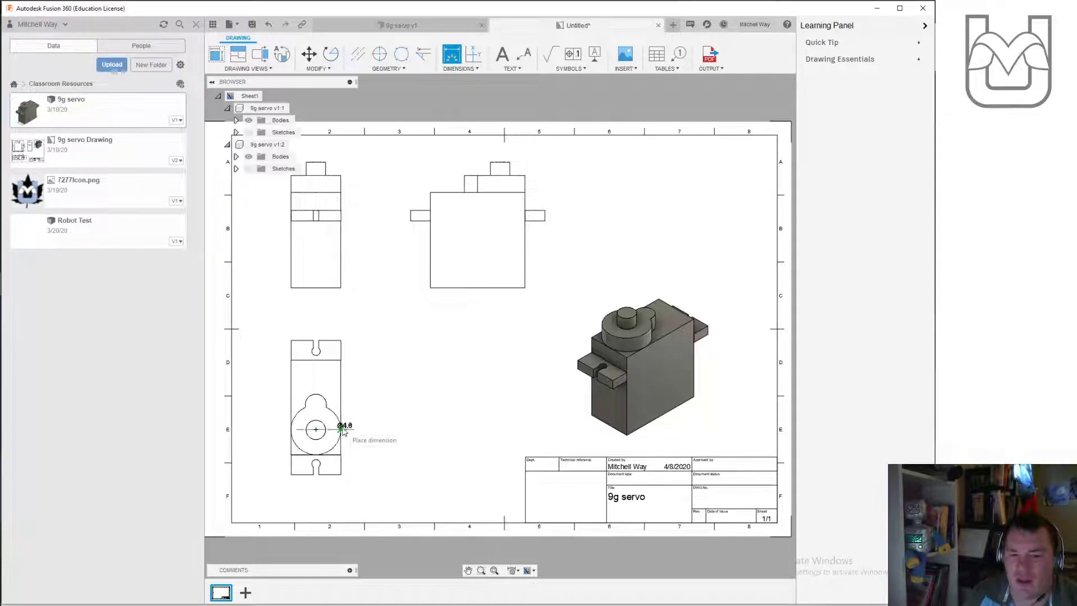
left_click(374, 439)
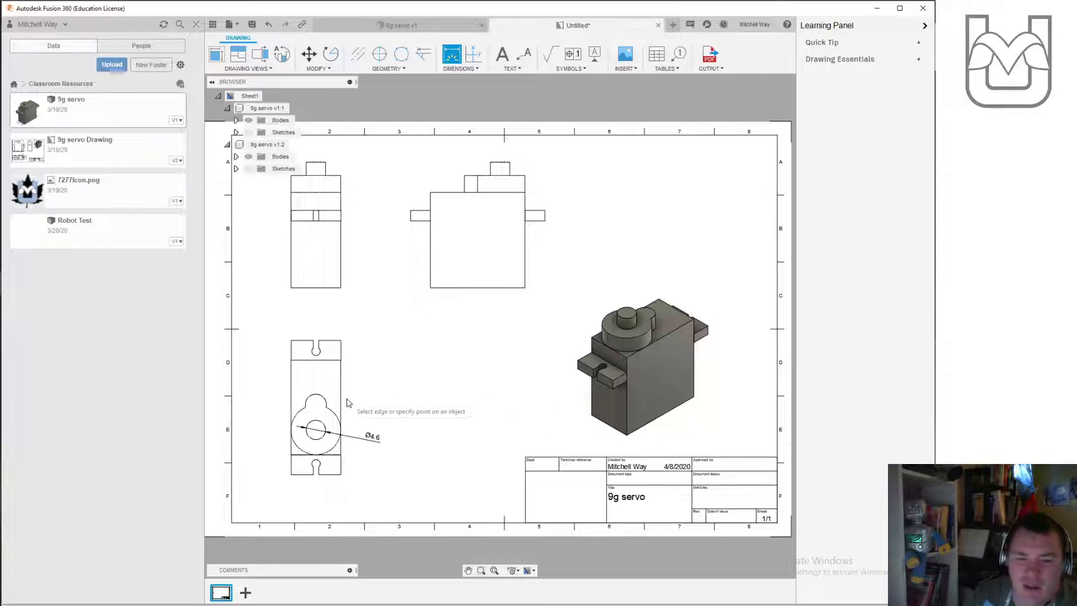
Step: Dimension the overall length and width of the servo in the lower projected view
left_click(340, 465)
left_click(361, 470)
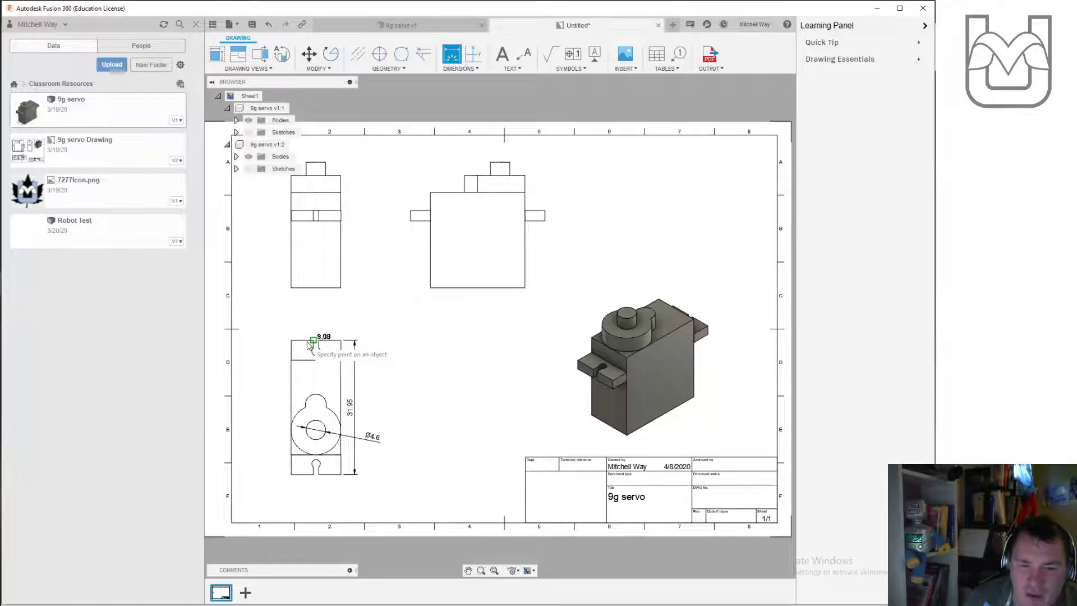
left_click(340, 340)
left_click(315, 322)
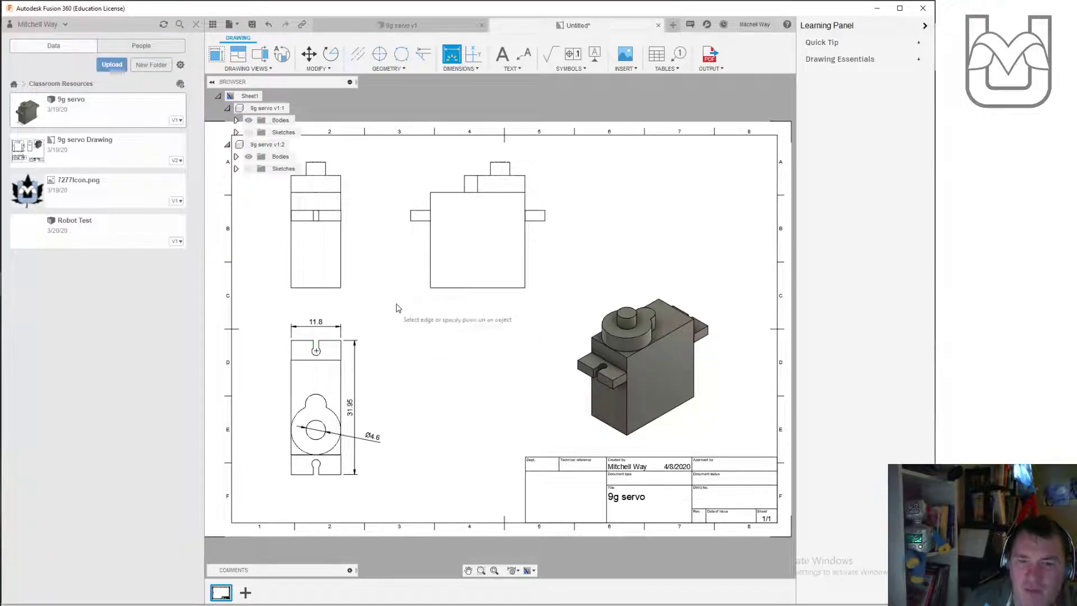
Step: Add center marks to the shaft circle and the smaller rounded boss in the lower projected view
left_click(378, 56)
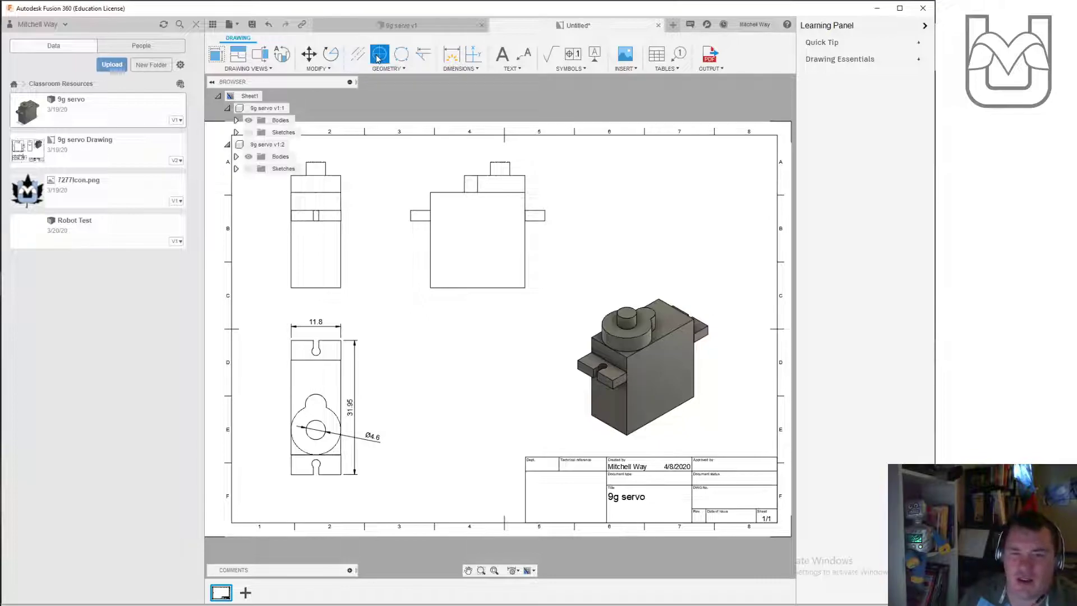
left_click(327, 429)
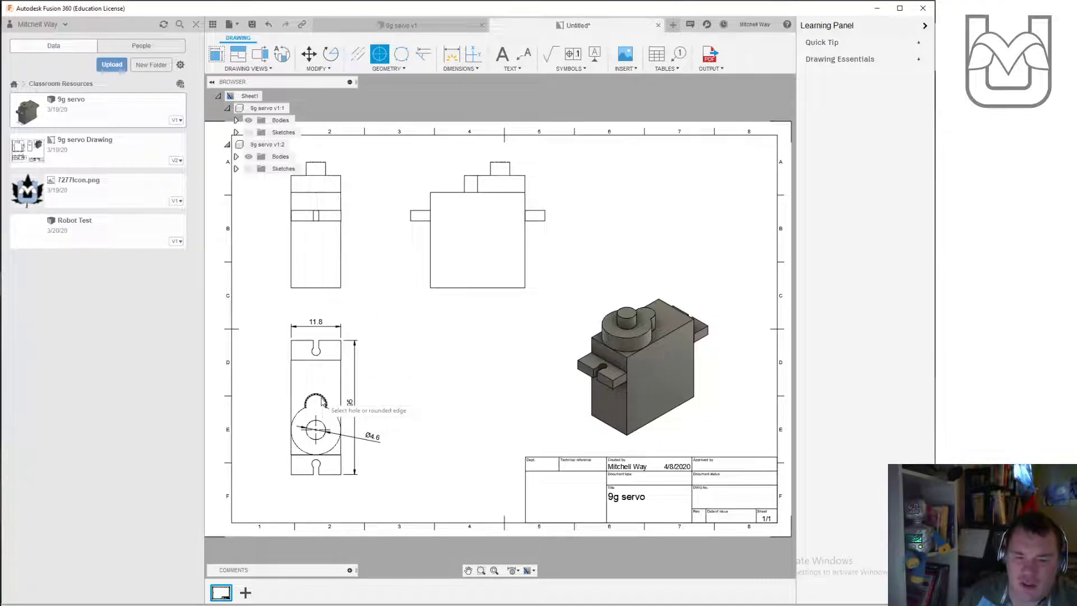
scroll(324, 410, "up", 6)
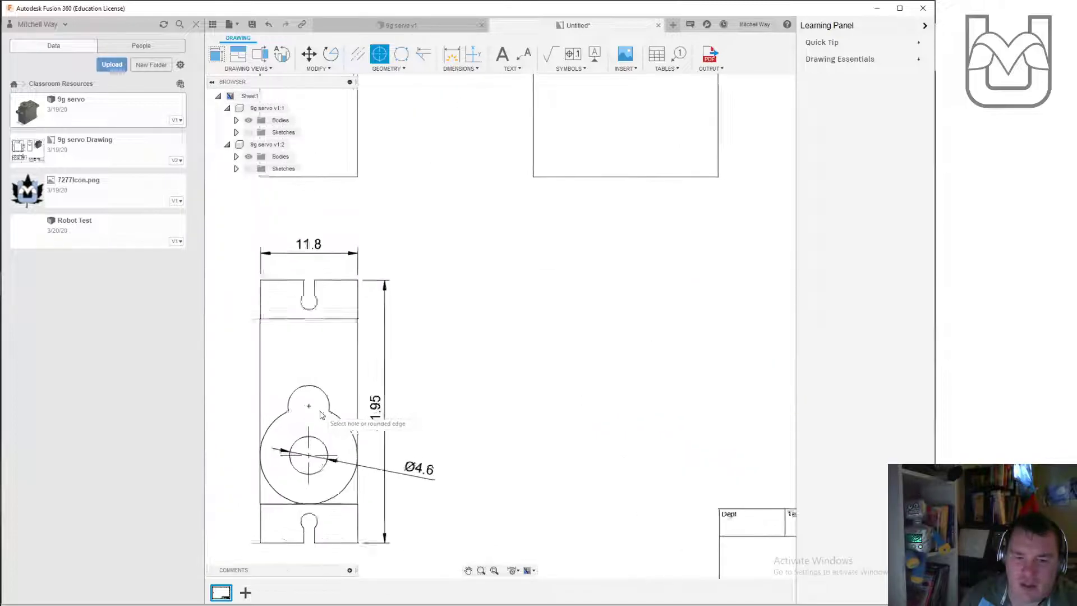
key("Escape")
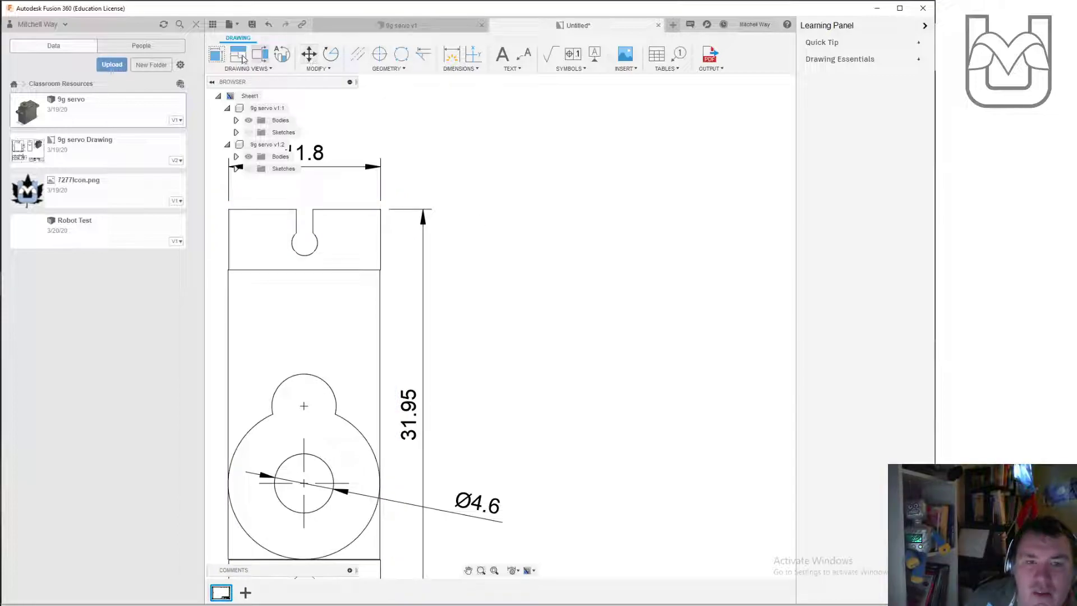
Step: Dimension the vertical distance from the smaller boss center to the body's upper edge in the lower projected view, placing it outside the part
left_click(452, 55)
left_click(304, 406)
left_click(316, 269)
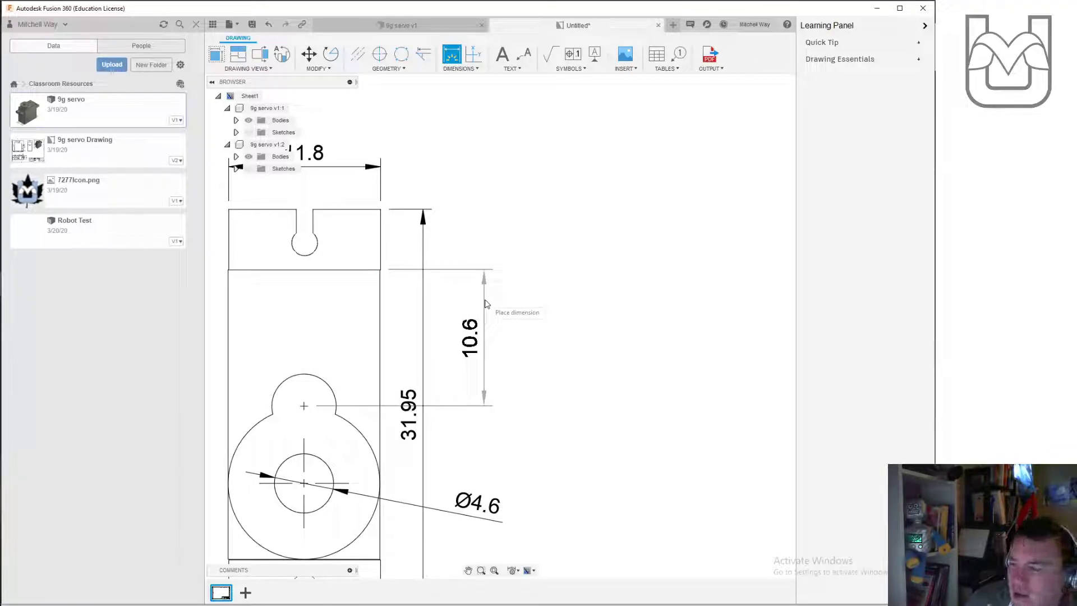
left_click(486, 303)
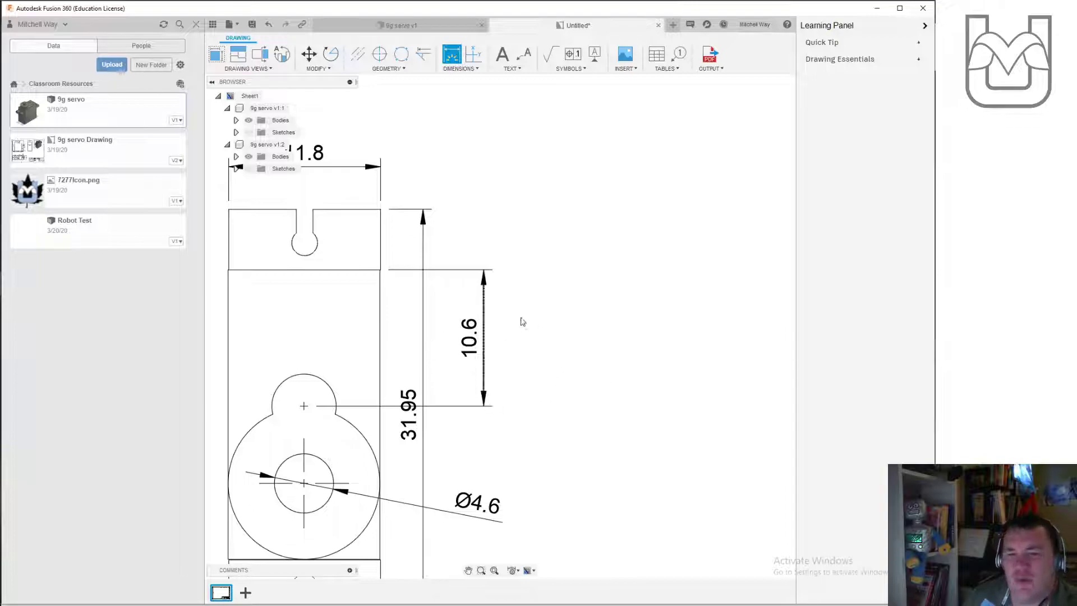
right_click(513, 303)
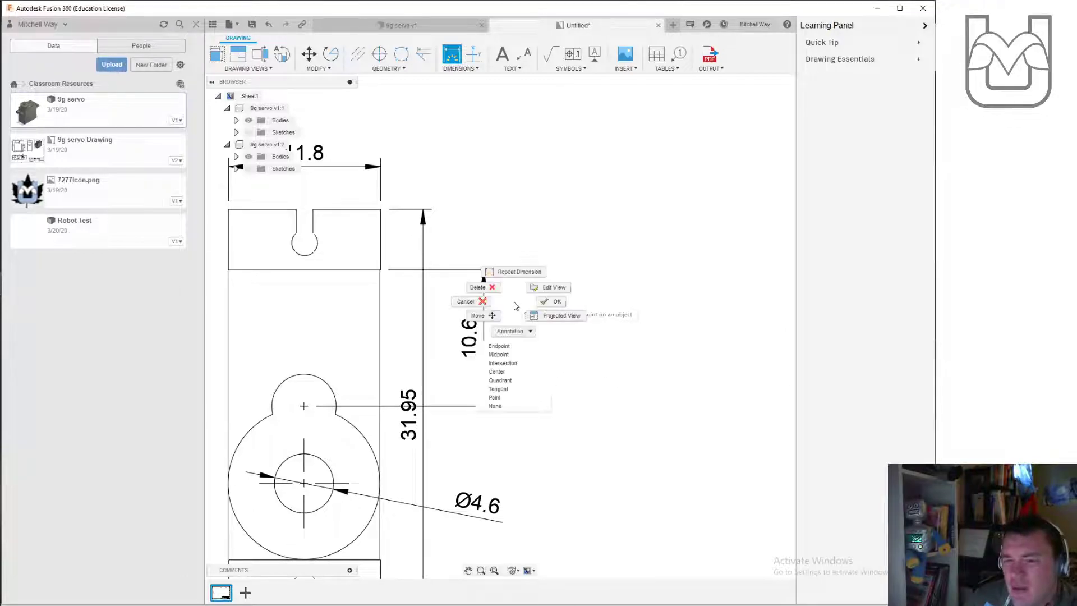
left_click(558, 303)
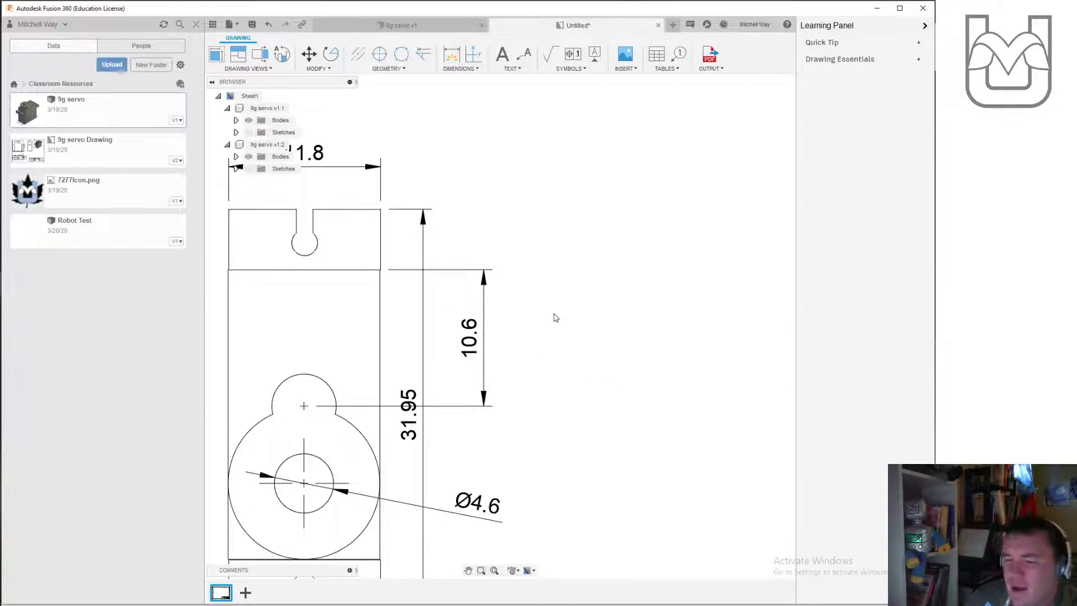
Step: Move the overall length dimension outside the boss-center dimension and pull the shaft diameter text closer to the part
scroll(515, 340, "down", 1)
scroll(515, 339, "down", 2)
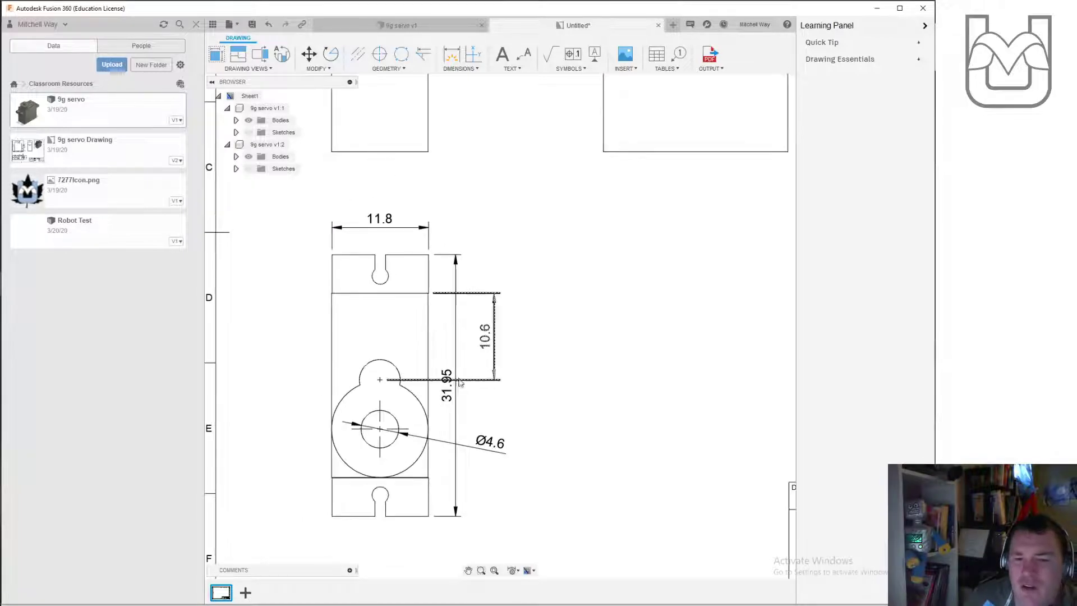
left_click(447, 392)
left_click_drag(447, 392, 516, 399)
left_click(501, 451)
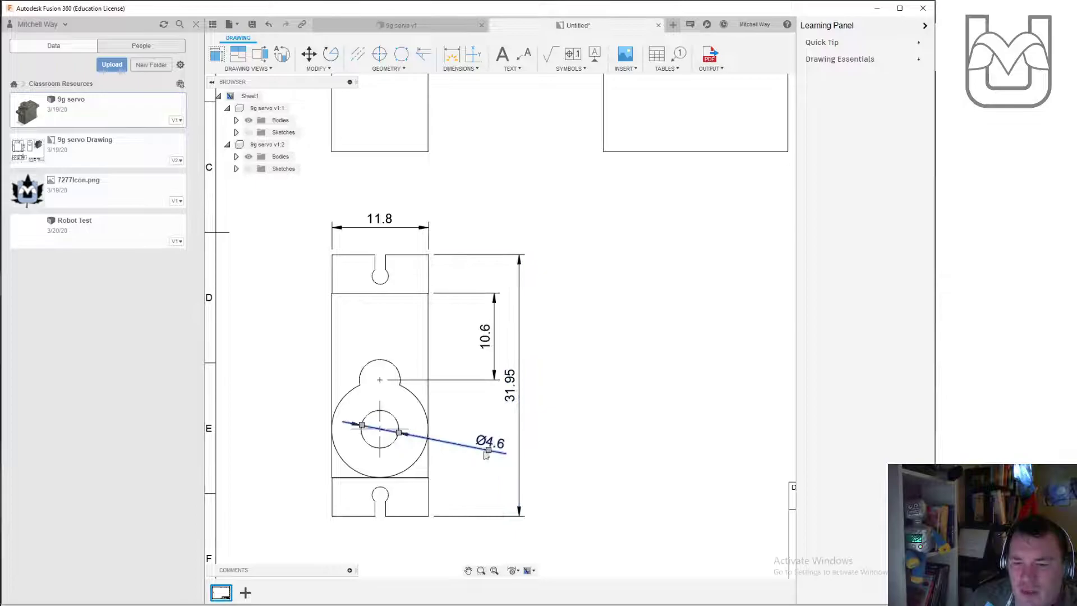
left_click(489, 451)
left_click(451, 460)
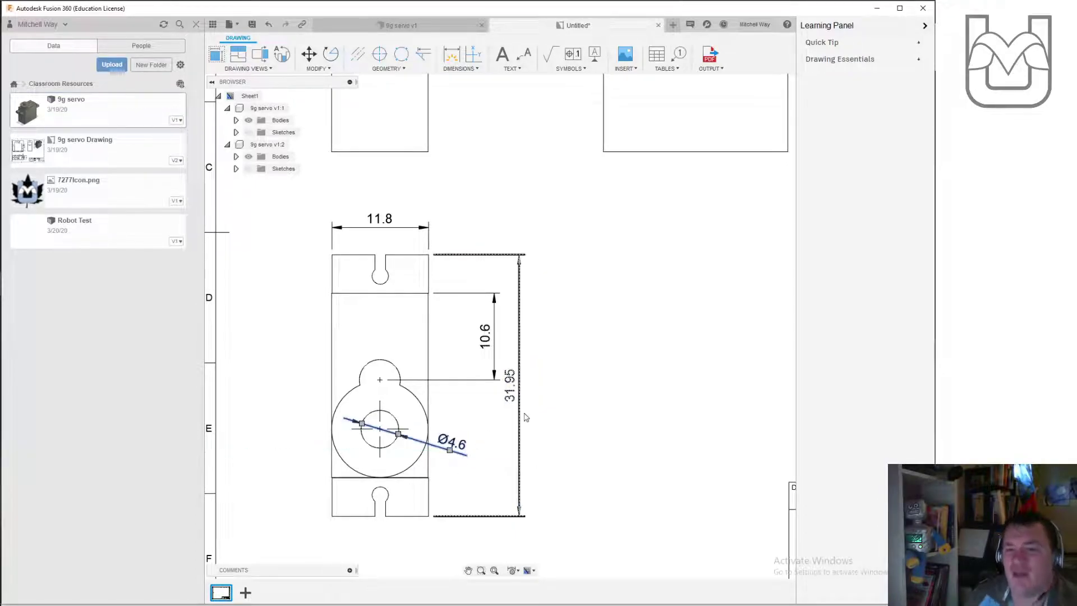
Step: Examine the isometric view, the title block fields and the overall sheet layout
scroll(566, 360, "down", 2)
scroll(512, 372, "down", 2)
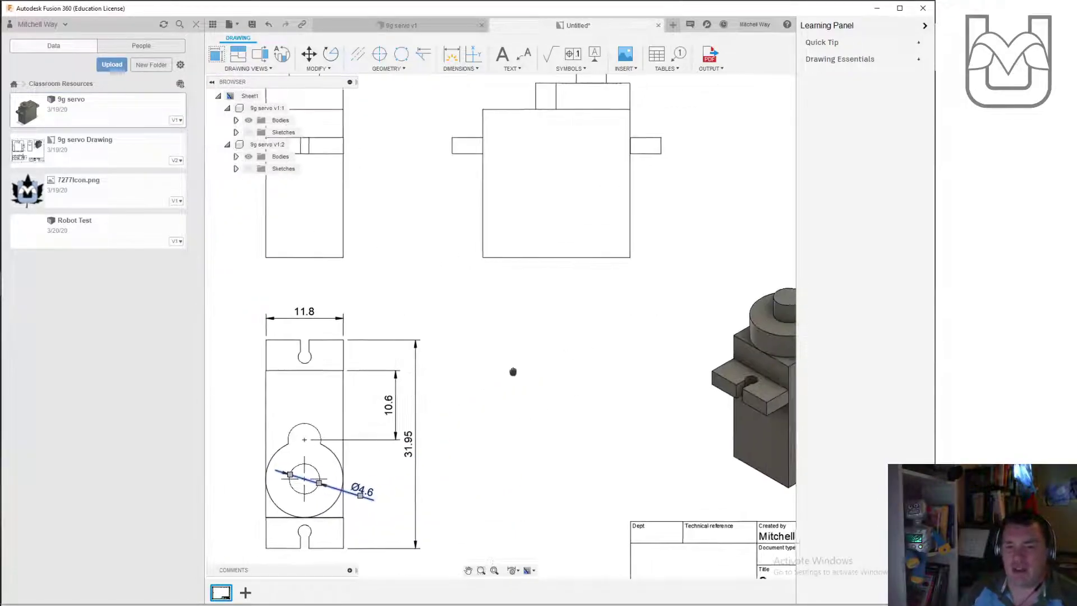
scroll(561, 378, "down", 1)
middle_click_drag(723, 550, 429, 428)
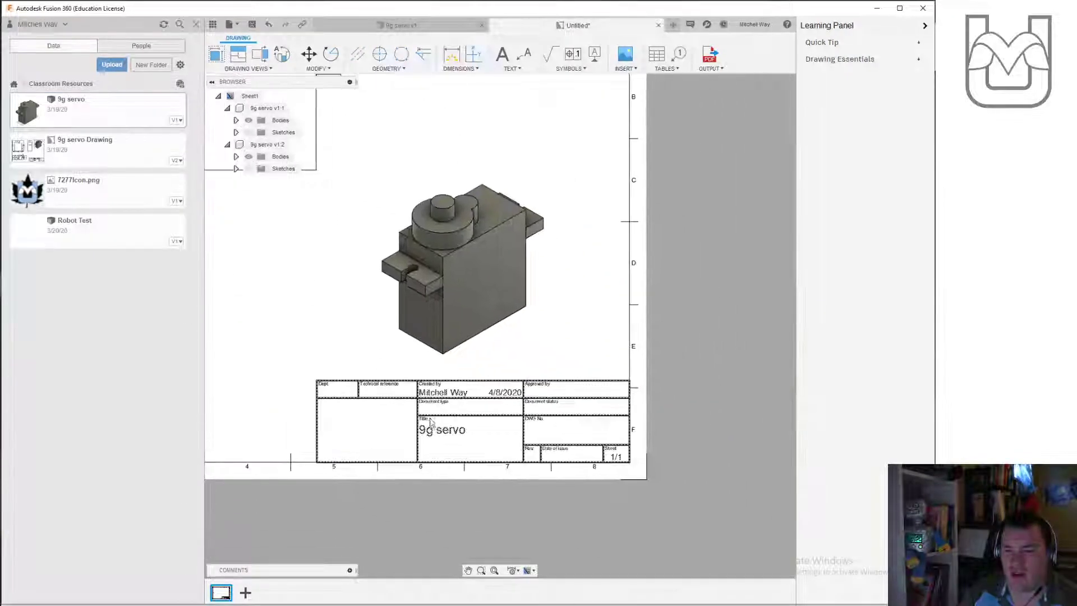
scroll(423, 432, "up", 3)
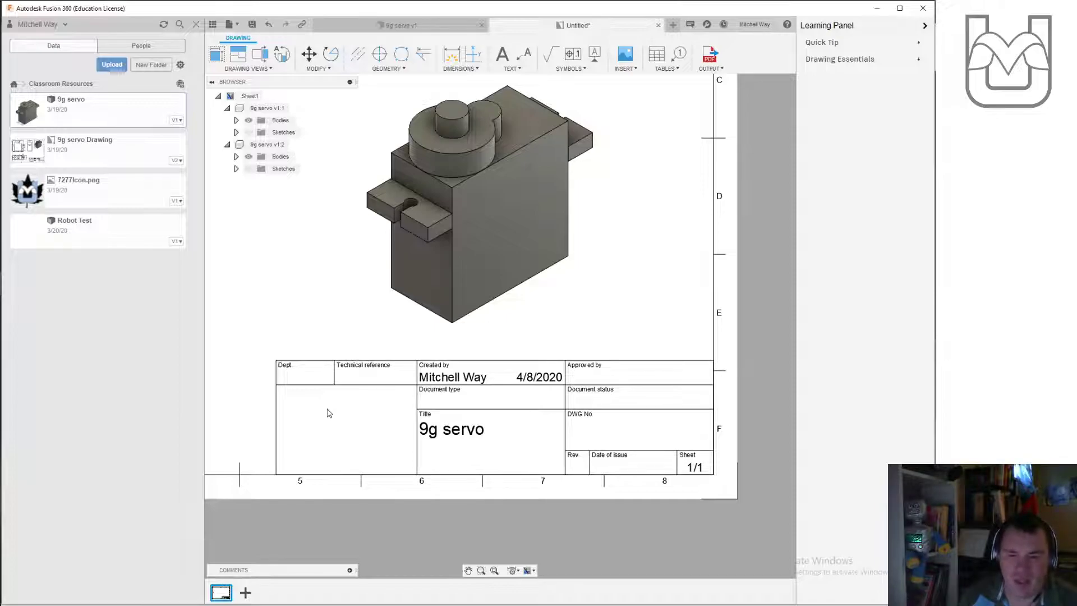
scroll(321, 418, "down", 1)
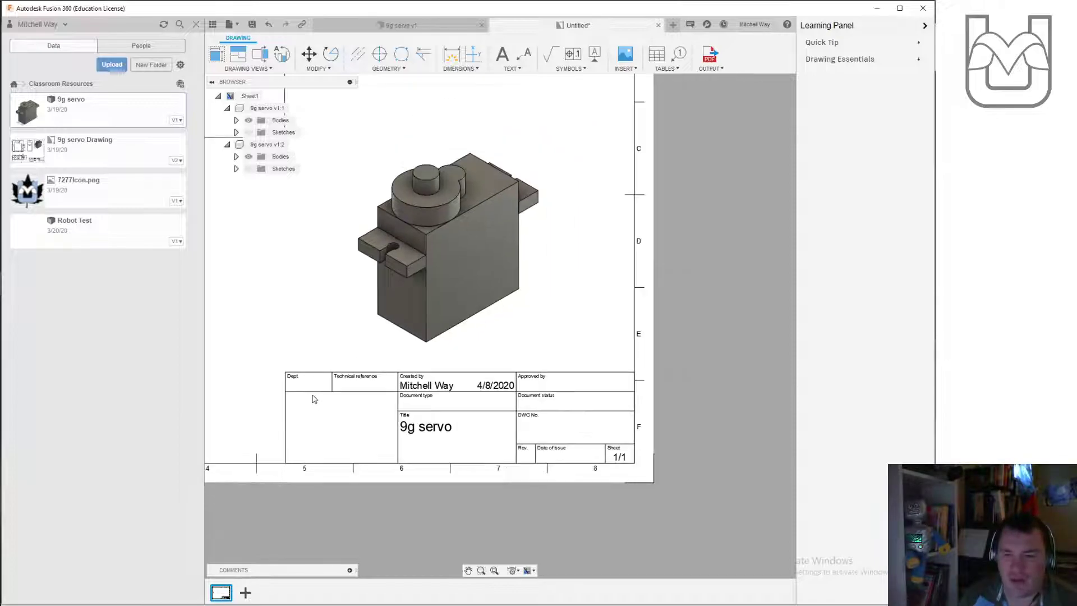
mouse_move(262, 265)
middle_mouse_down()
mouse_move(585, 437)
mouse_move(418, 346)
mouse_move(466, 380)
middle_mouse_up()
scroll(533, 421, "down", 2)
scroll(459, 374, "down", 1)
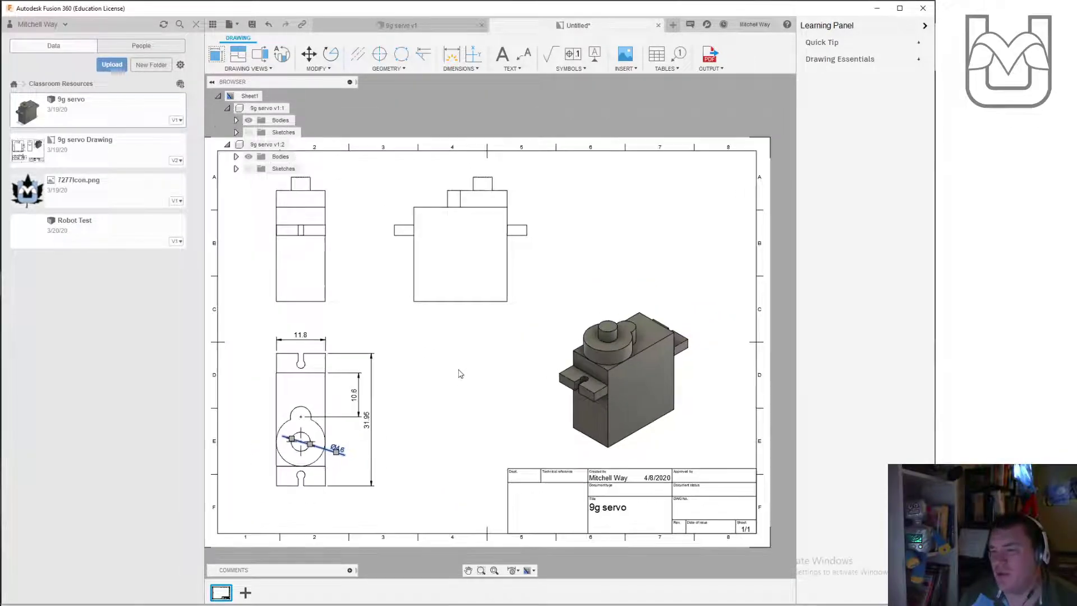
left_click(707, 54)
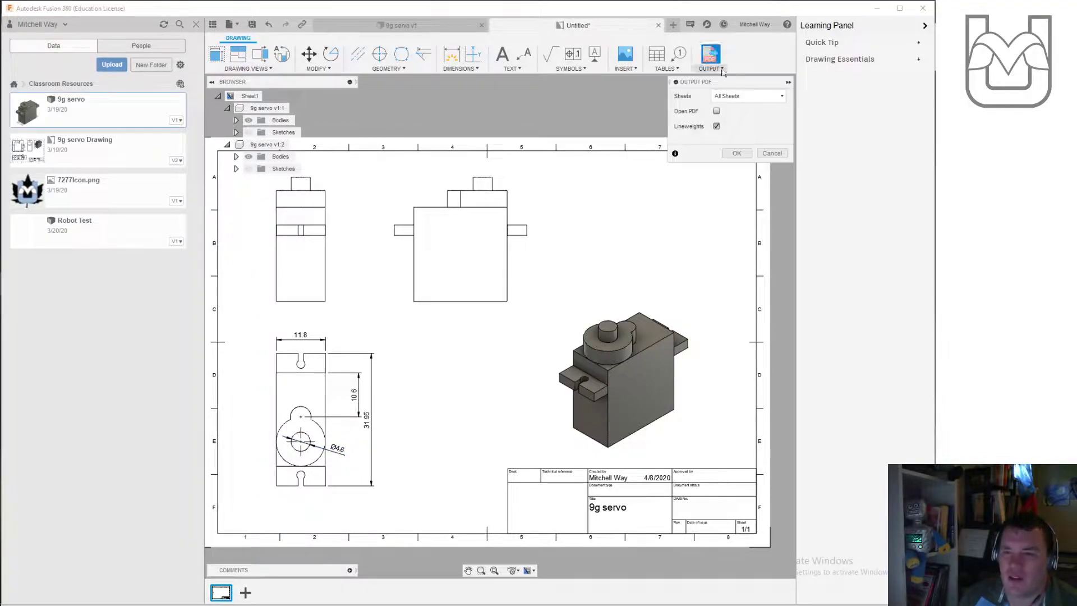
left_click_drag(680, 122, 472, 247)
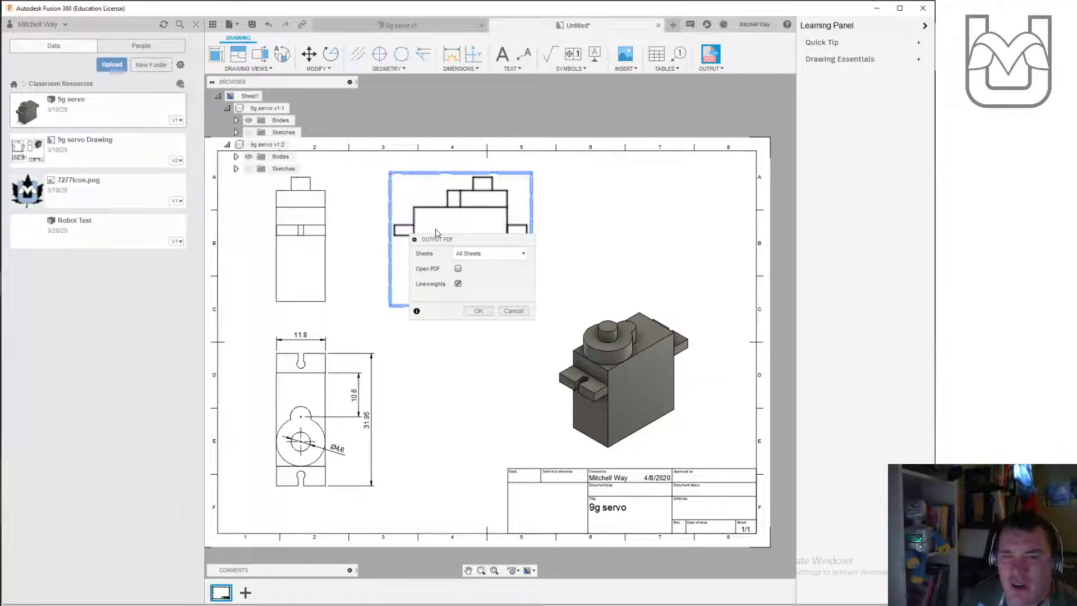
left_click(478, 311)
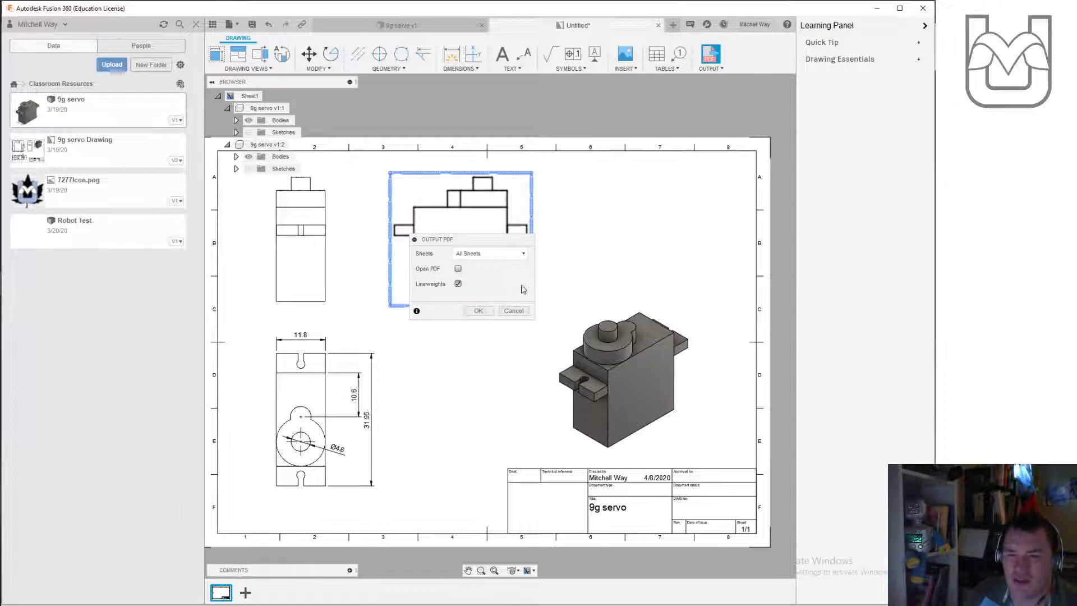
Step: Collapse the Learning Panel and set up a PDF output of all sheets with Open PDF and Lineweights enabled
left_click(925, 26)
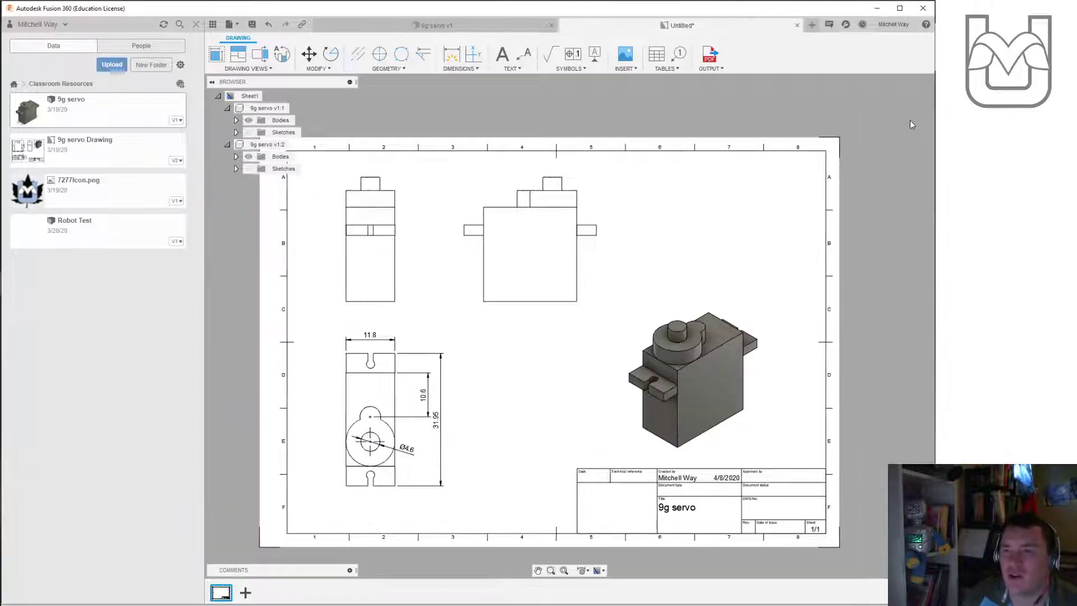
left_click(710, 54)
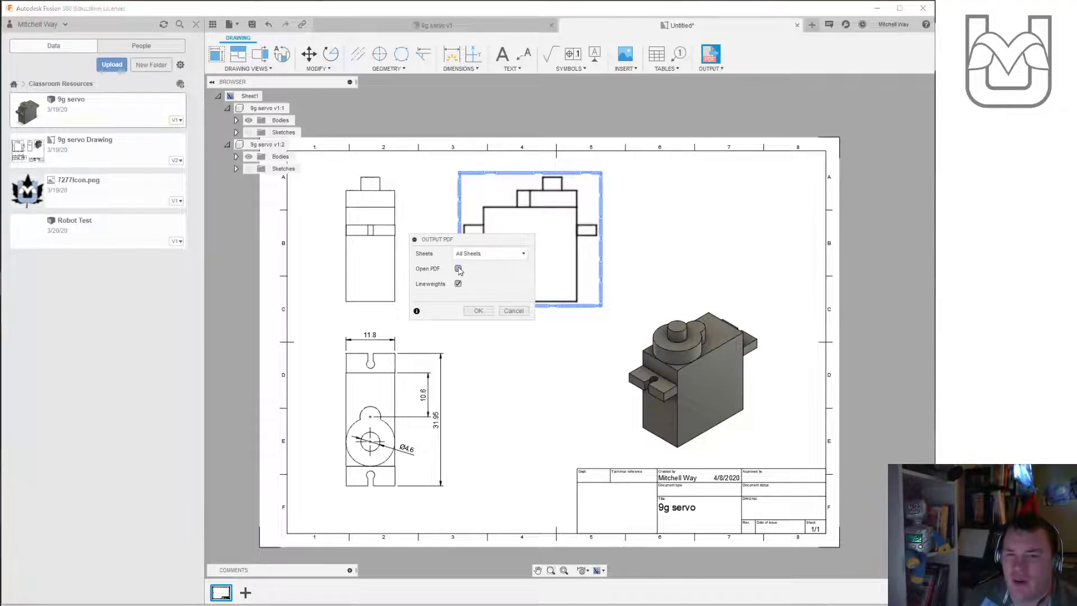
left_click(489, 255)
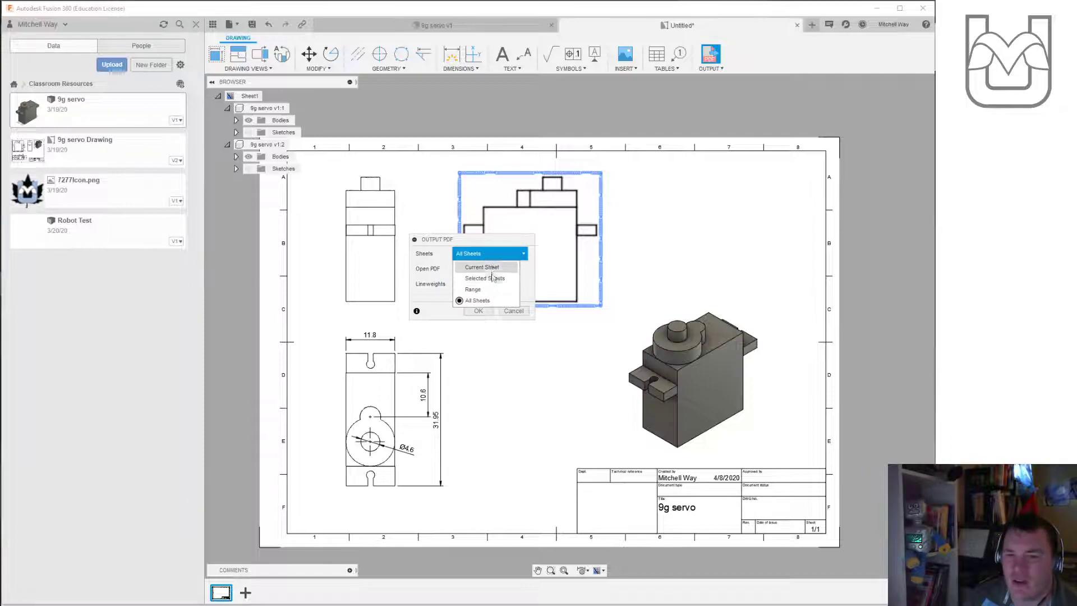
left_click(490, 302)
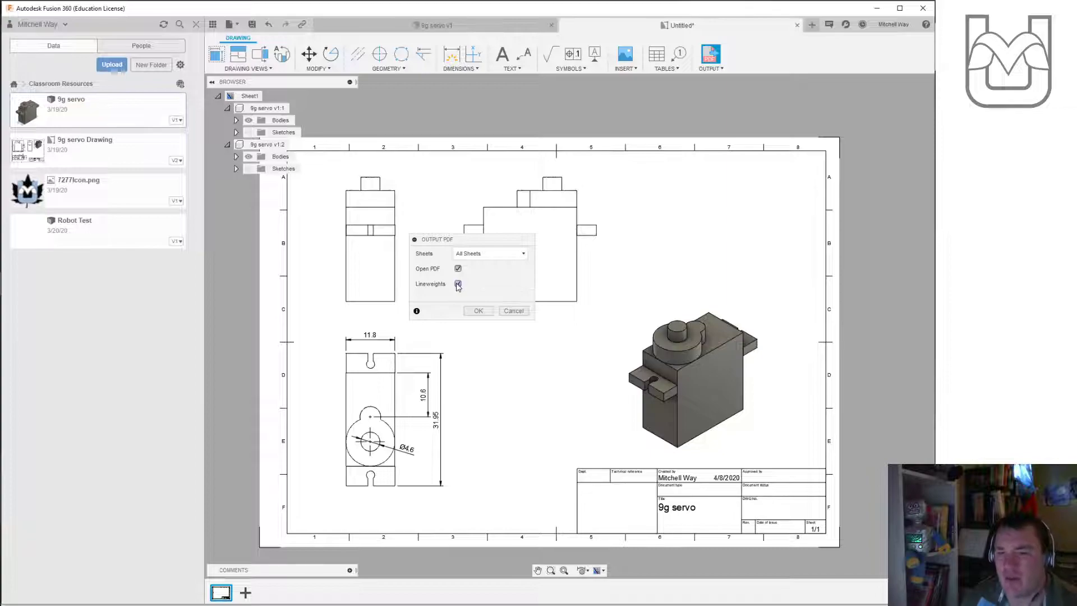
left_click(485, 311)
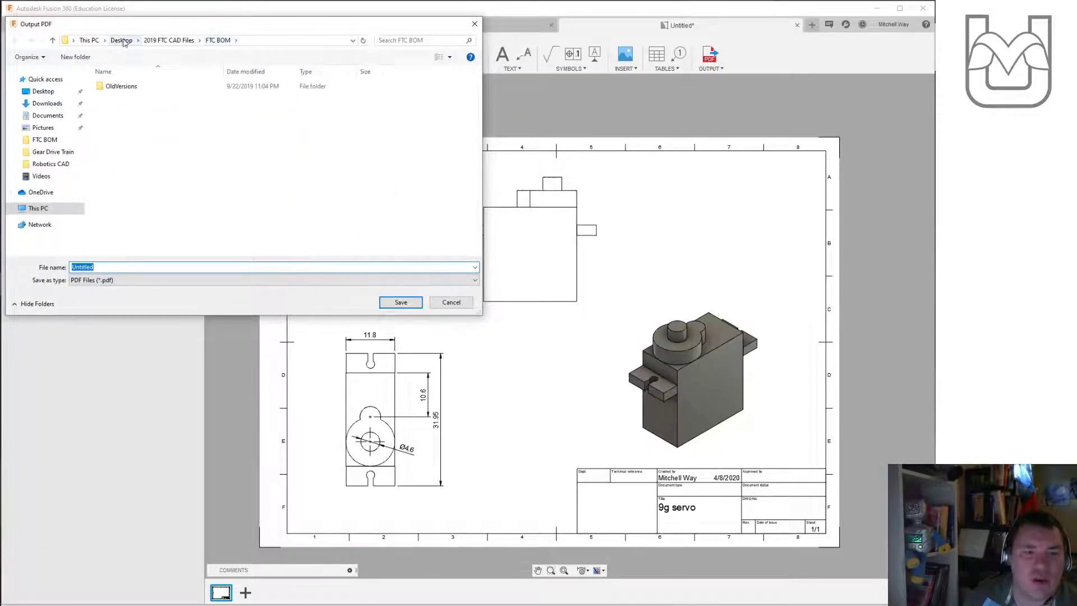
Step: Save the PDF as BuildingBrick_Fusion360 in the Robotics CAD folder under Documents and close the opened PDF
left_click(53, 116)
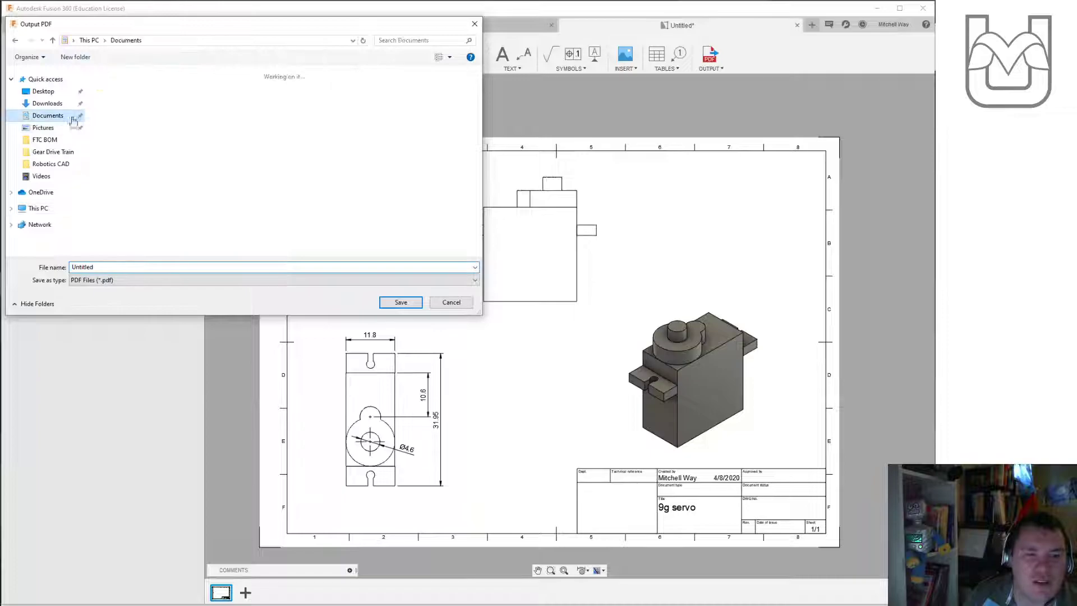
scroll(166, 219, "down", 10)
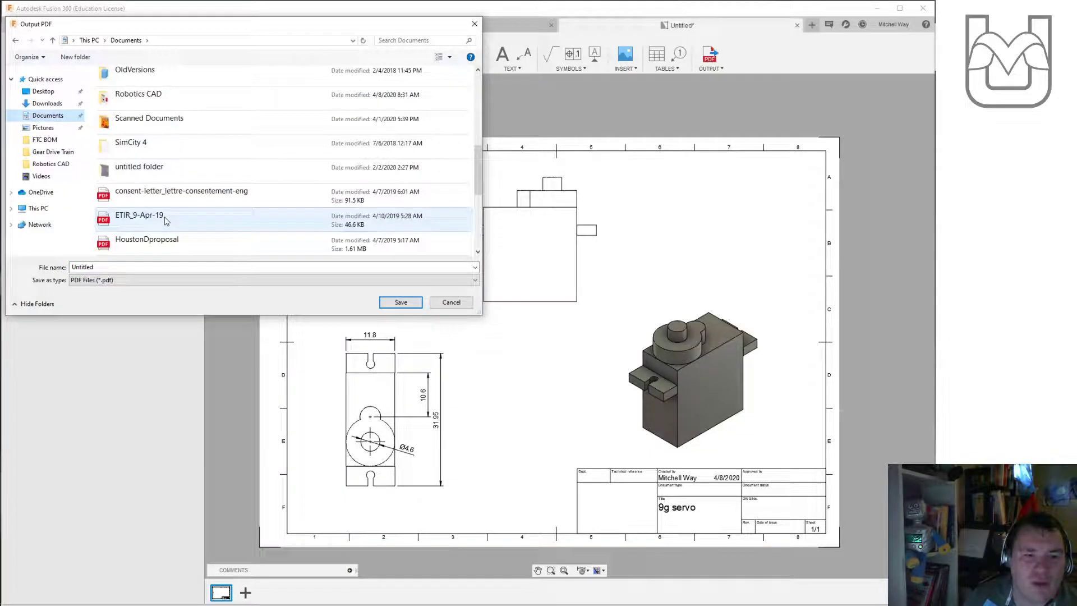
double_click(178, 101)
left_click(137, 89)
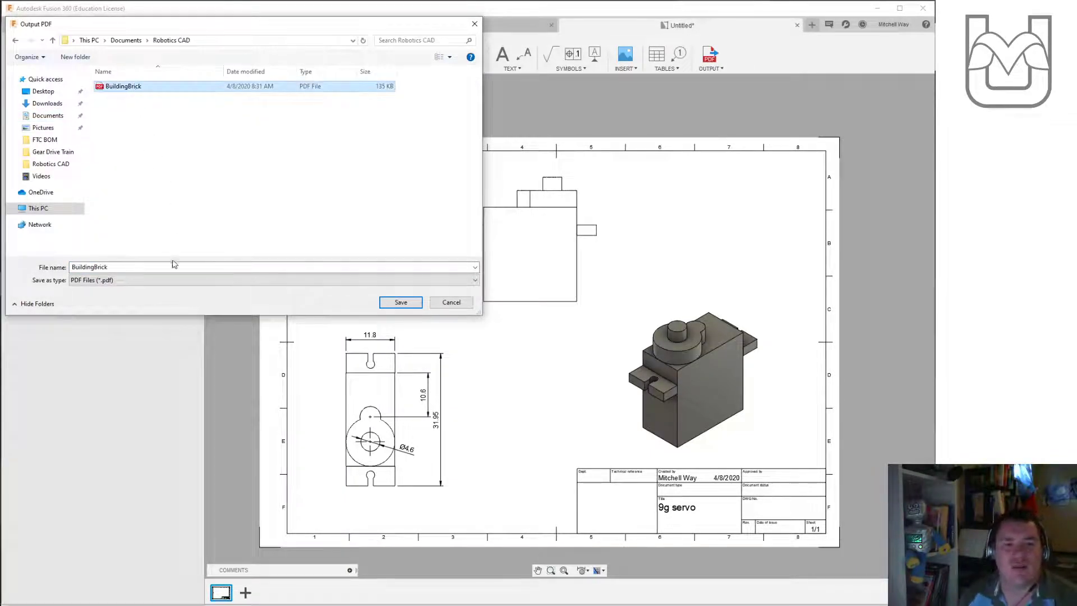
left_click(141, 267)
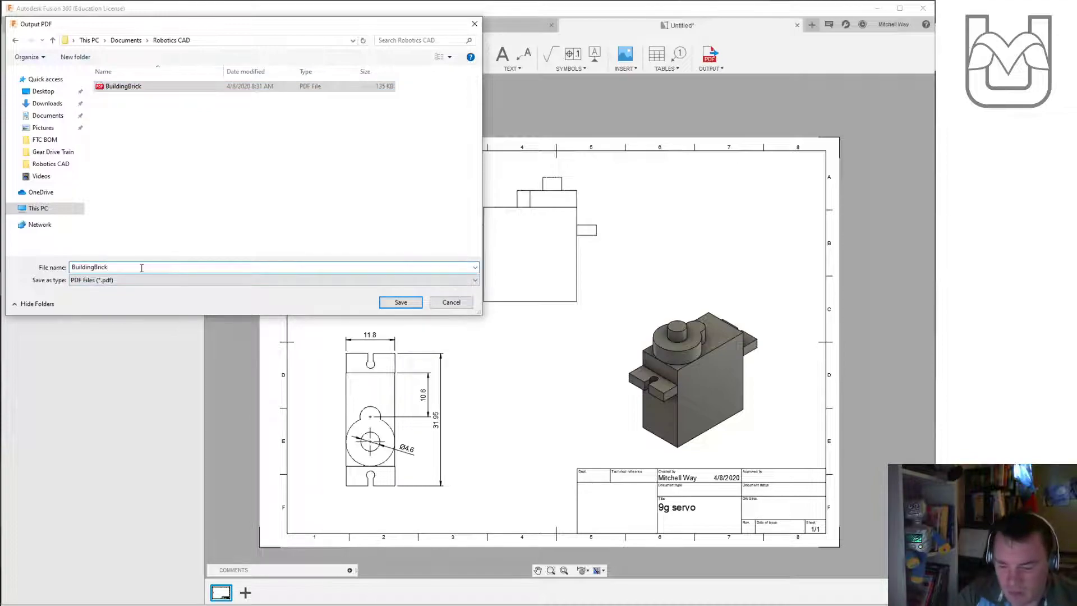
type("_Fusion360")
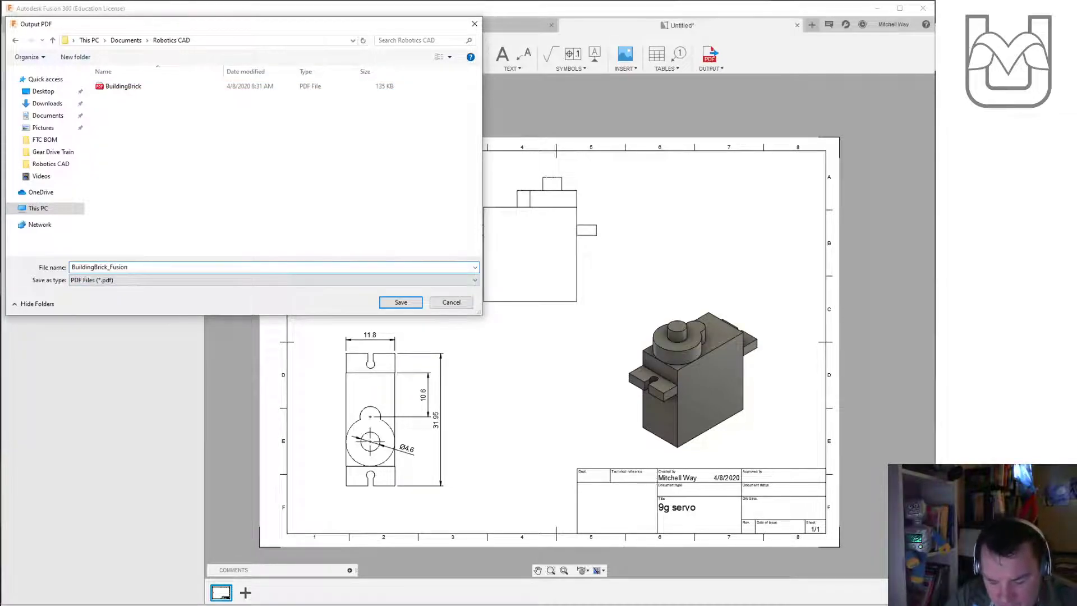
left_click(401, 302)
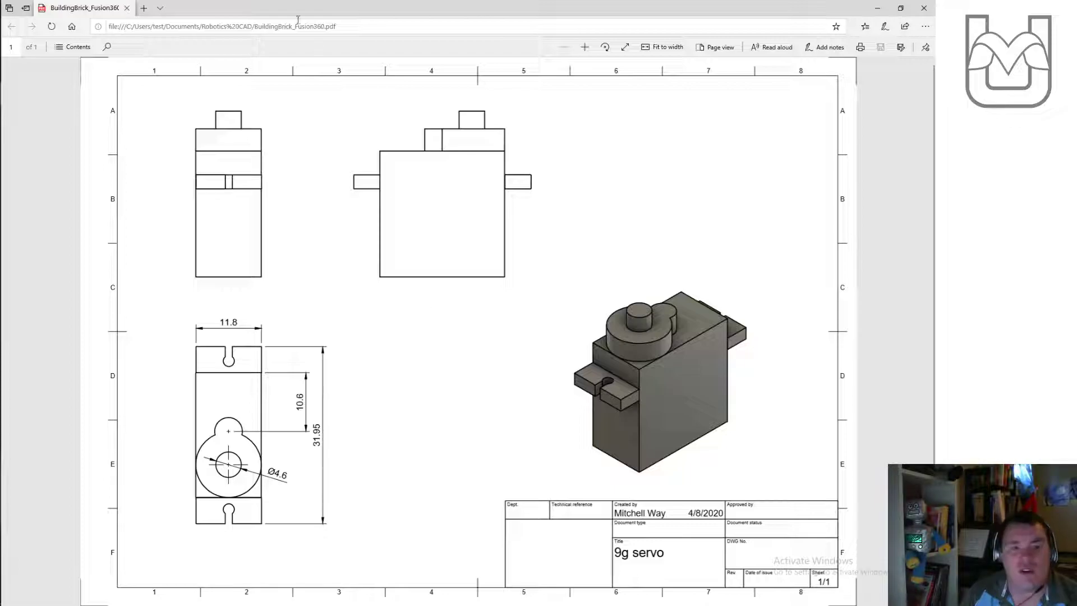
left_click(930, 7)
Step: Output all sheets to PDF again with Lineweights, without opening the file, saving it as Servo_Fusion360 in the Robotics CAD folder
left_click(711, 54)
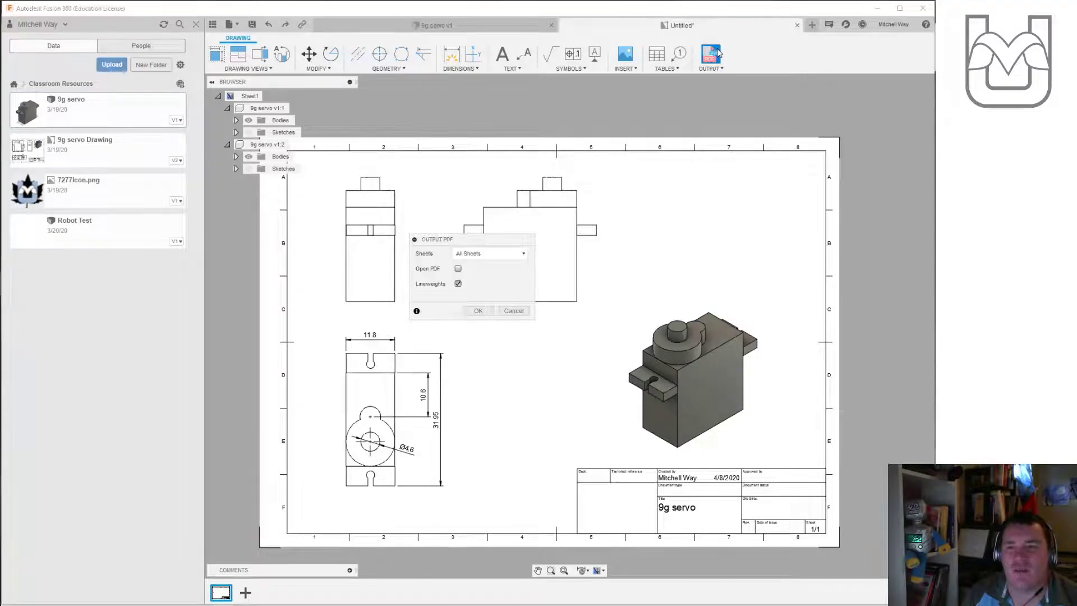
left_click(478, 310)
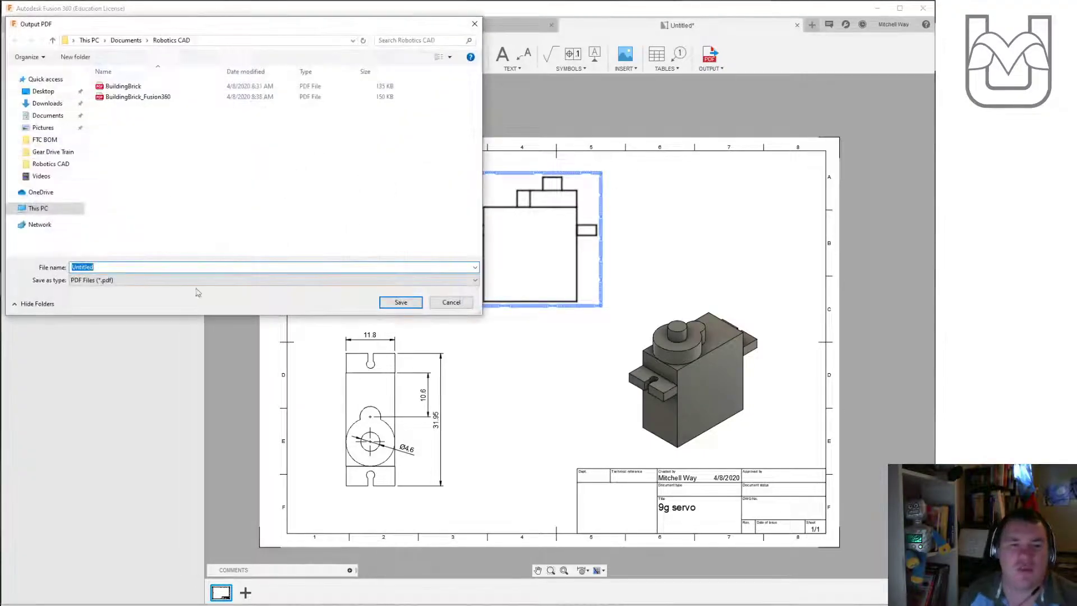
type("Ser")
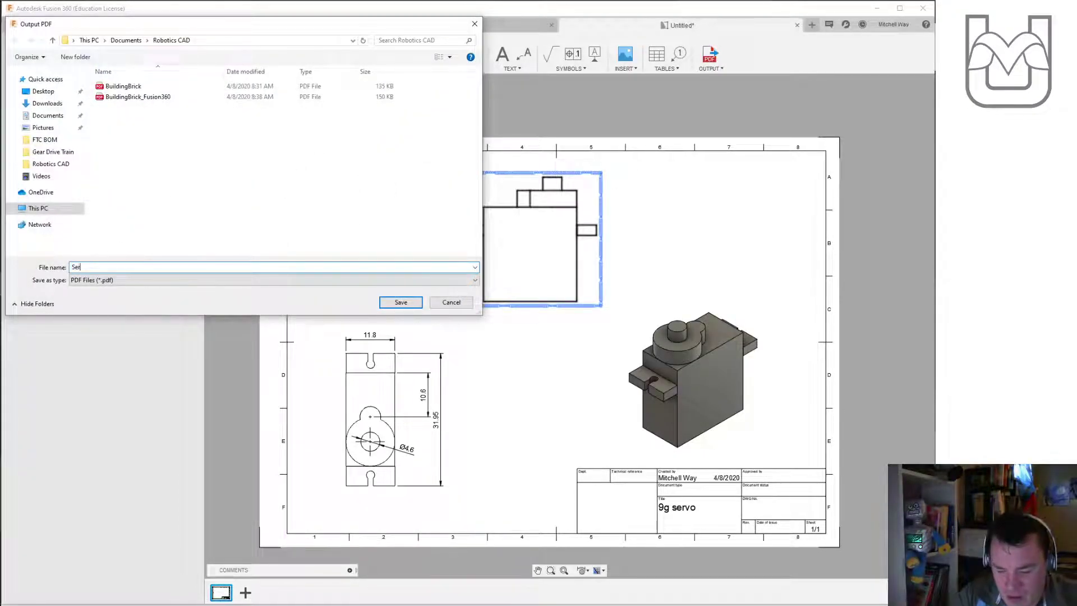
type("vo_Fusion360")
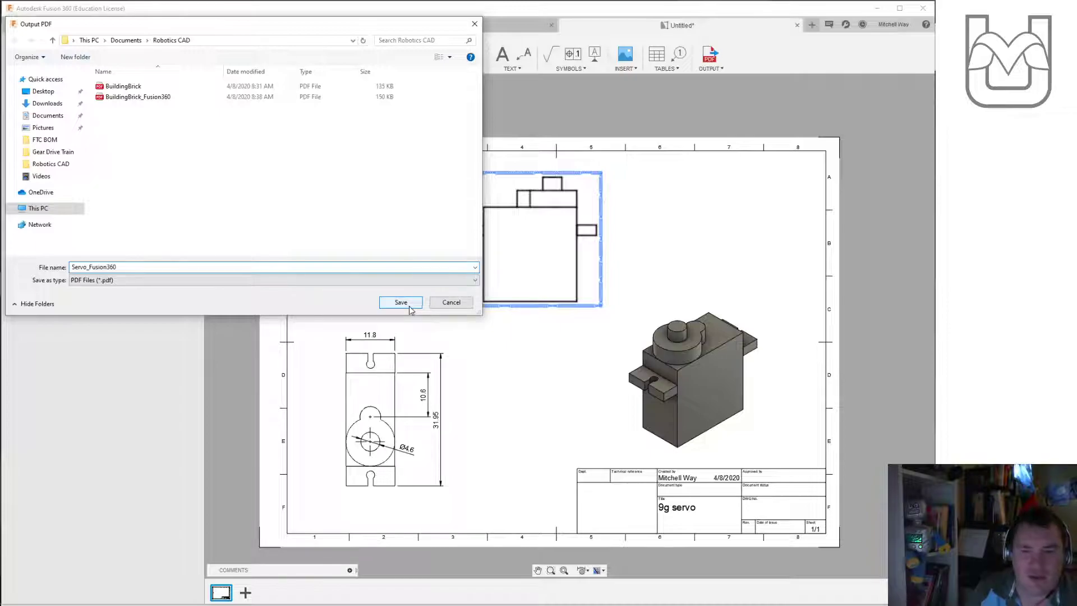
left_click(400, 302)
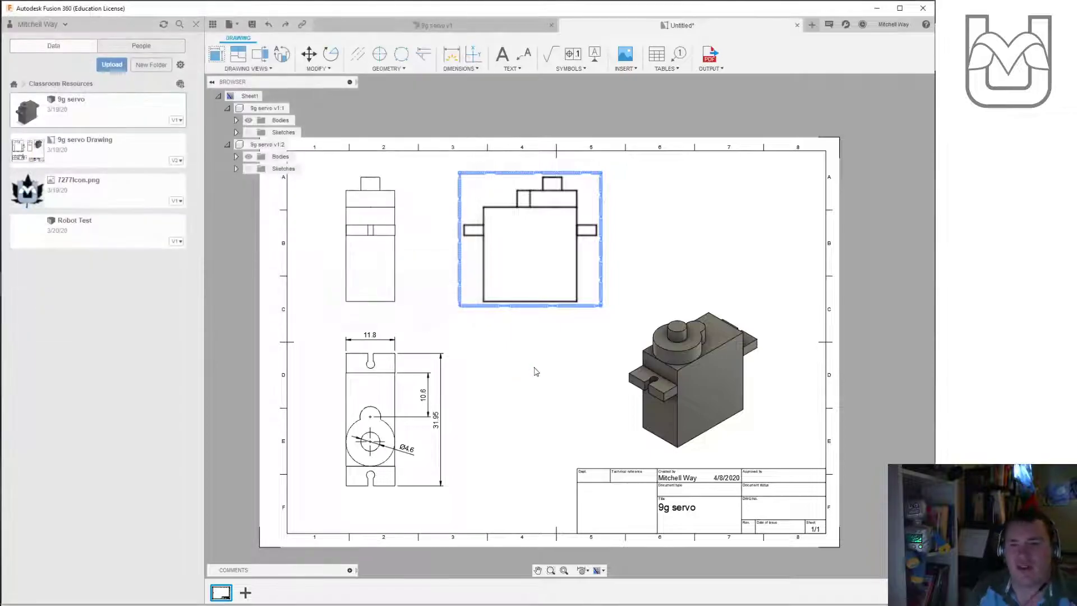
left_click(541, 381)
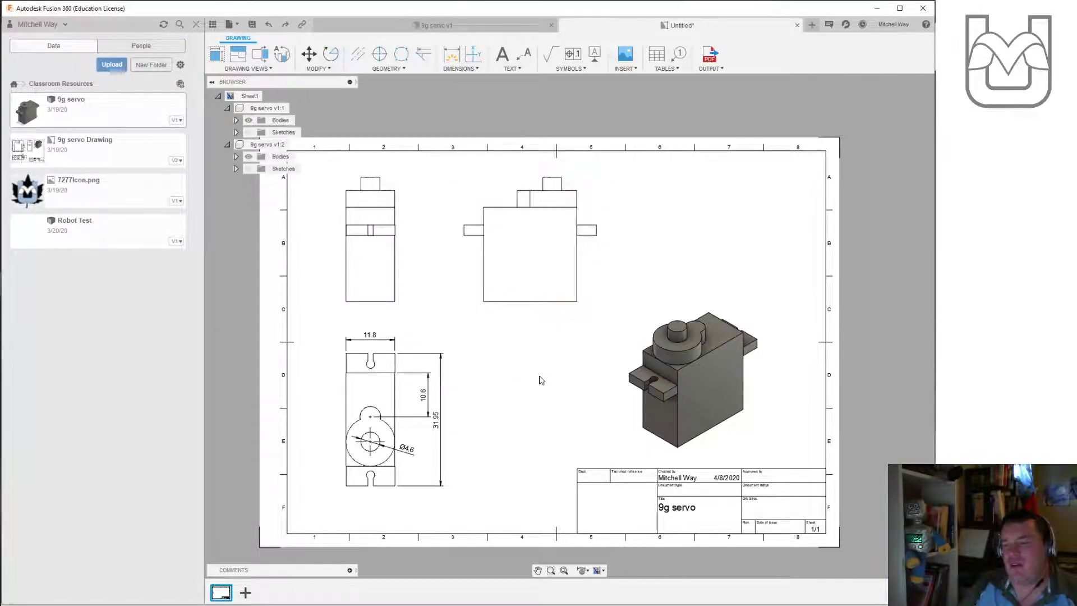